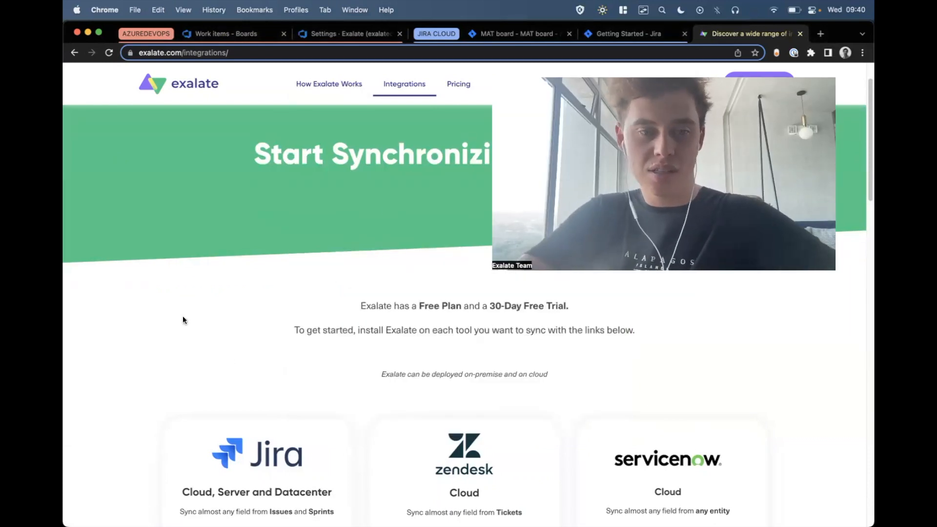
Look through the Exalate integrations page, Jira's installed apps and Exalate's Getting Started page in Jira.
{"action": "scroll", "coordinate": [162, 342], "scroll_direction": "down", "scroll_amount": 4}
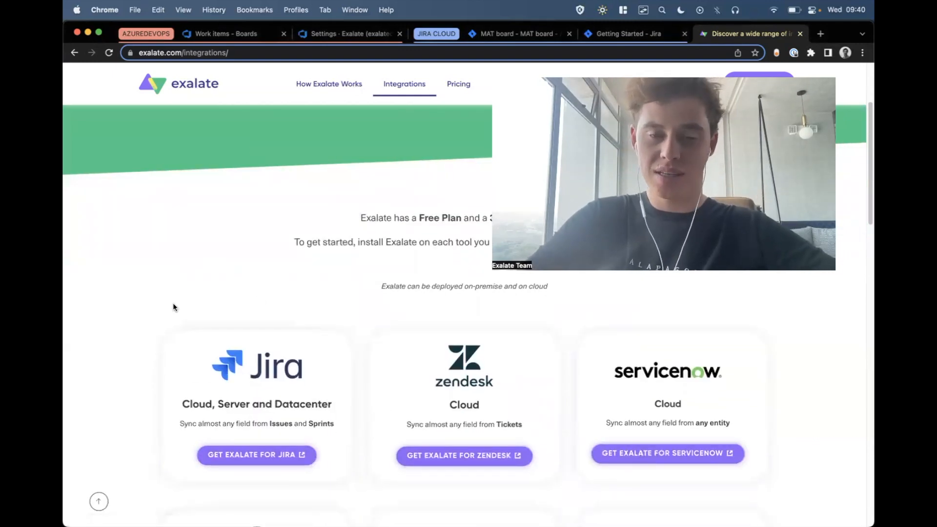
{"action": "scroll", "coordinate": [174, 307], "scroll_direction": "down", "scroll_amount": 5}
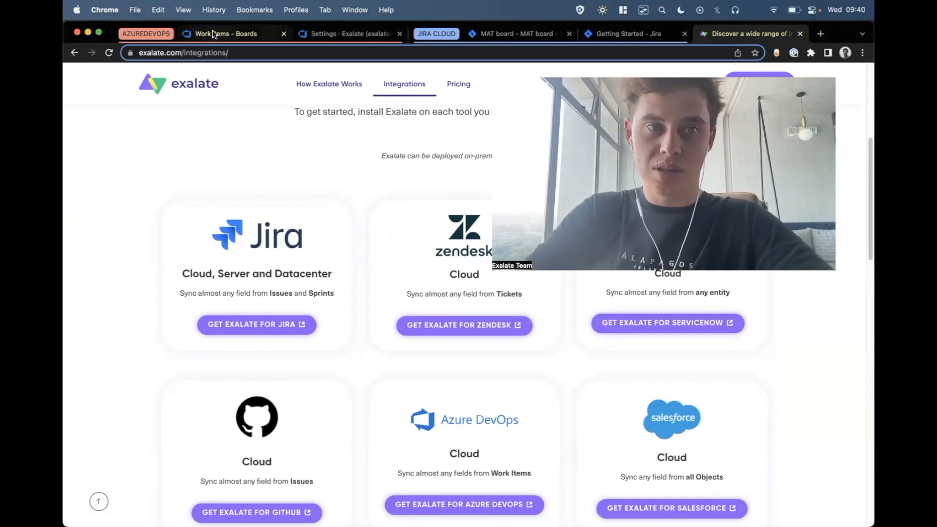
{"action": "left_click", "coordinate": [532, 37]}
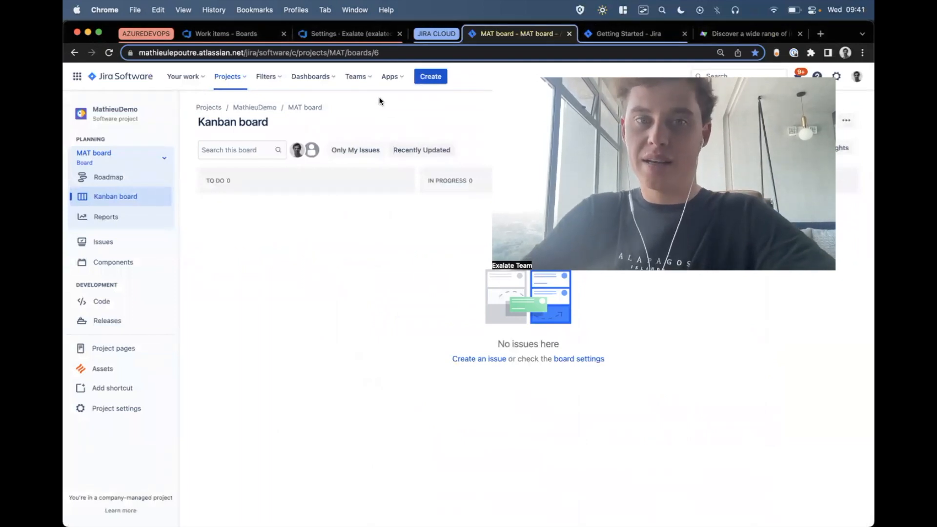
{"action": "left_click", "coordinate": [388, 77]}
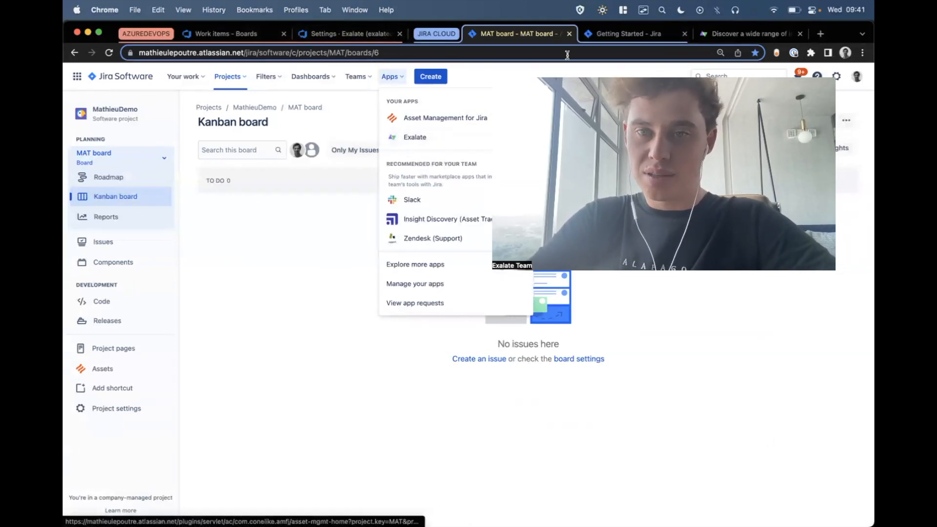
{"action": "left_click", "coordinate": [601, 37]}
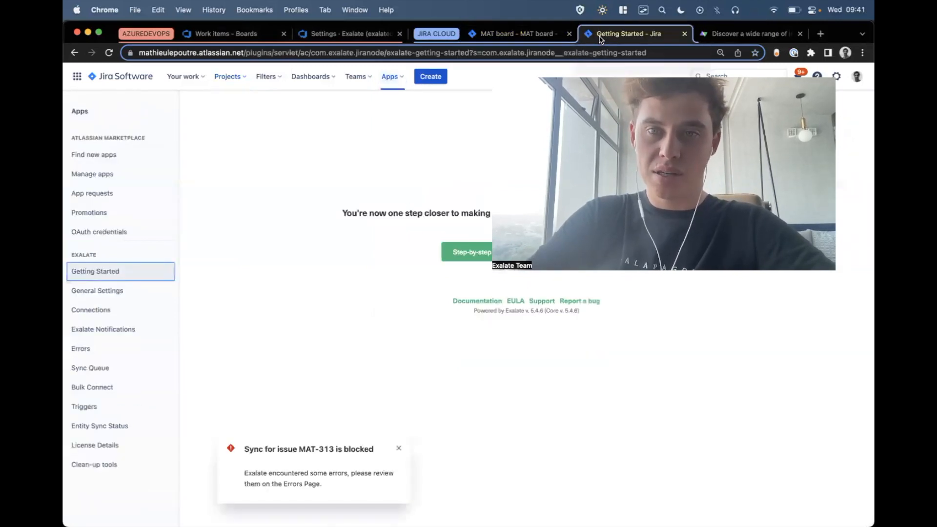
{"action": "left_click", "coordinate": [396, 450]}
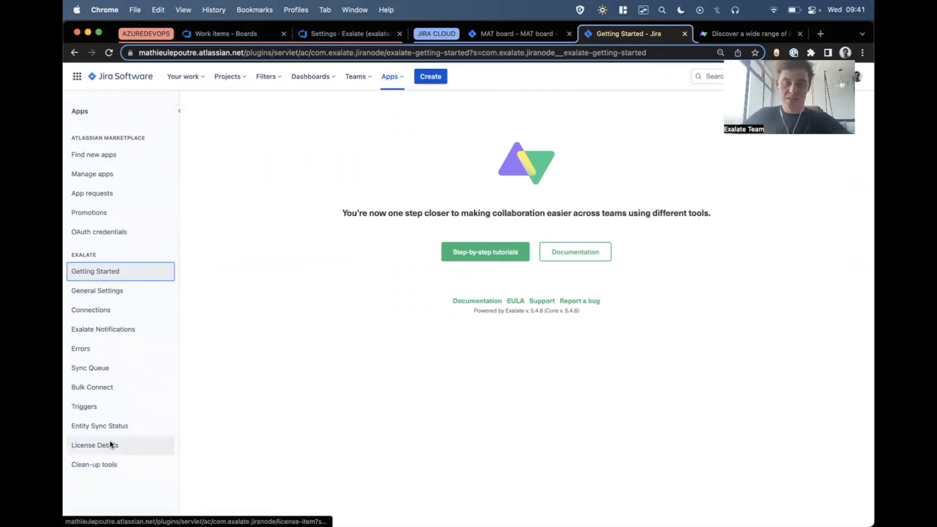
View the Azure DevOps work items, the marketplace extension options and Exalate's page in the organization settings.
{"action": "left_click", "coordinate": [234, 38]}
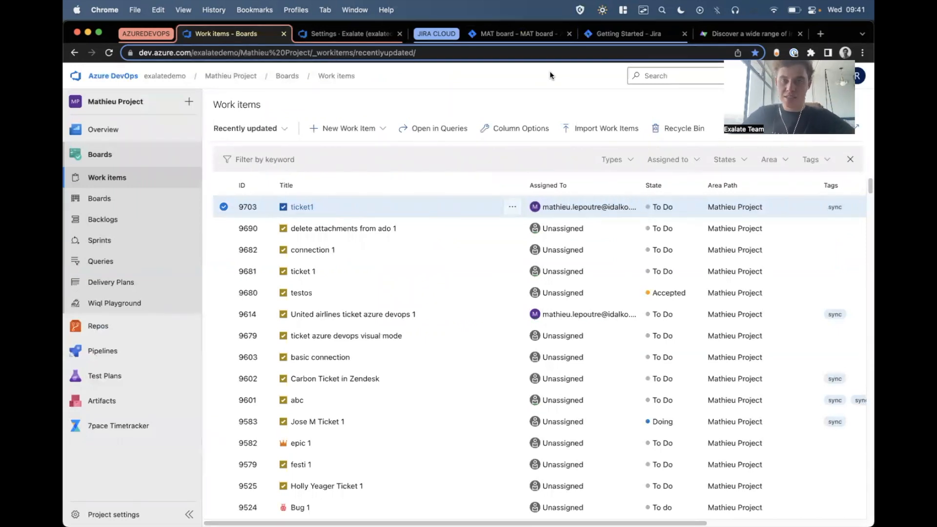
{"action": "left_click", "coordinate": [782, 76]}
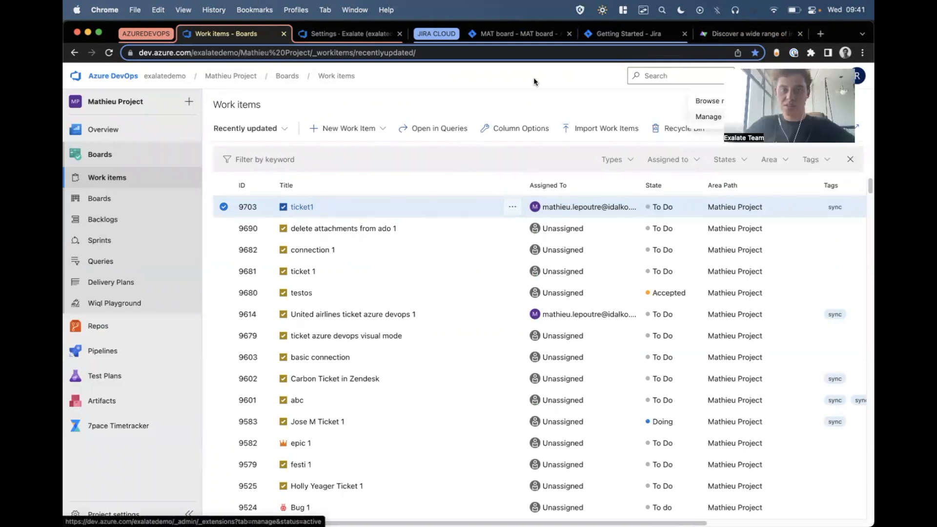
{"action": "left_click", "coordinate": [349, 33]}
{"action": "left_click", "coordinate": [404, 479]}
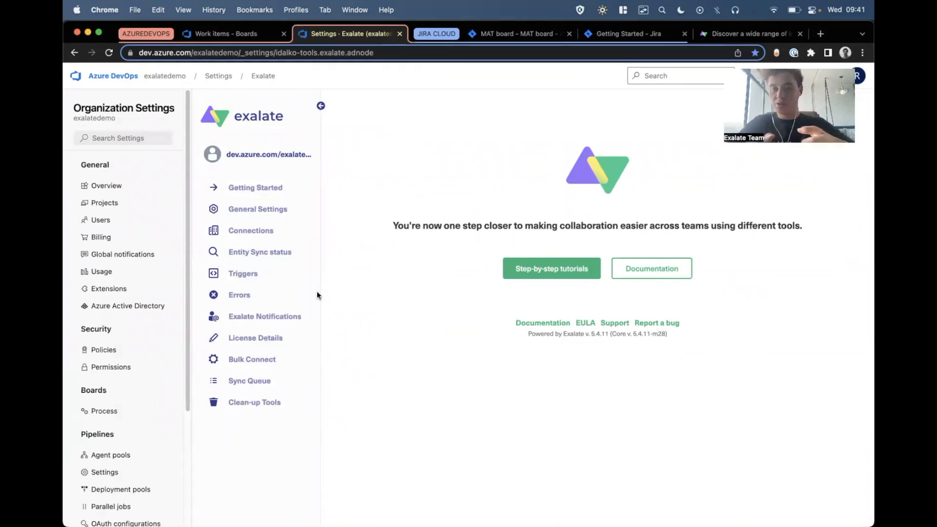
{"action": "left_click", "coordinate": [601, 32]}
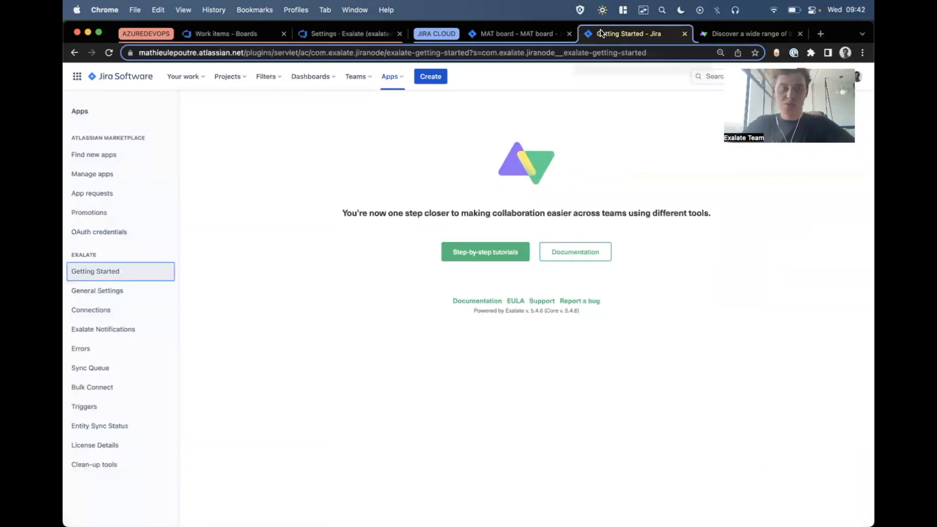
{"action": "left_click", "coordinate": [95, 318]}
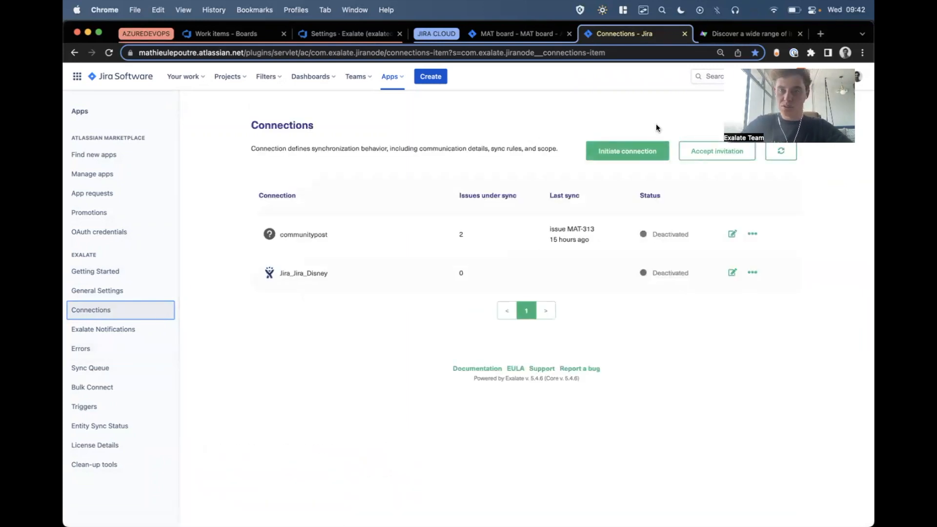
{"action": "left_click", "coordinate": [629, 148]}
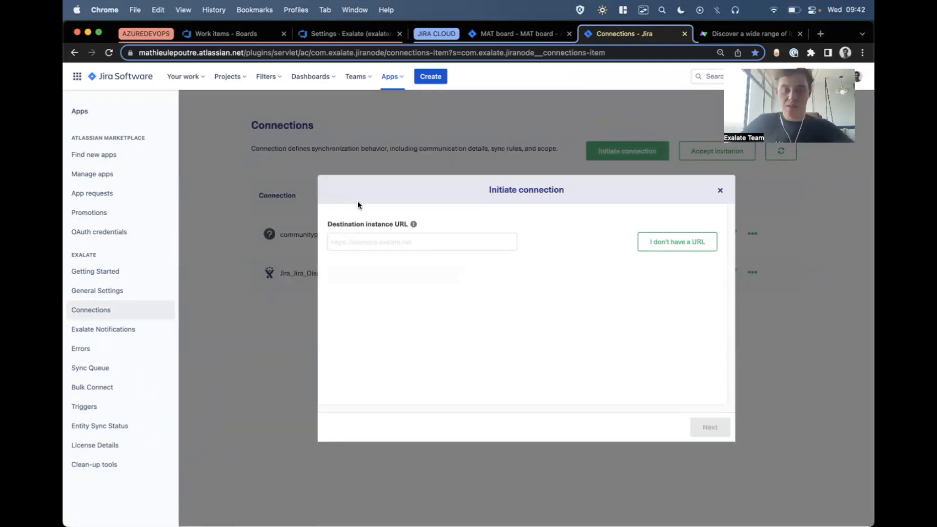
{"action": "left_click", "coordinate": [217, 34]}
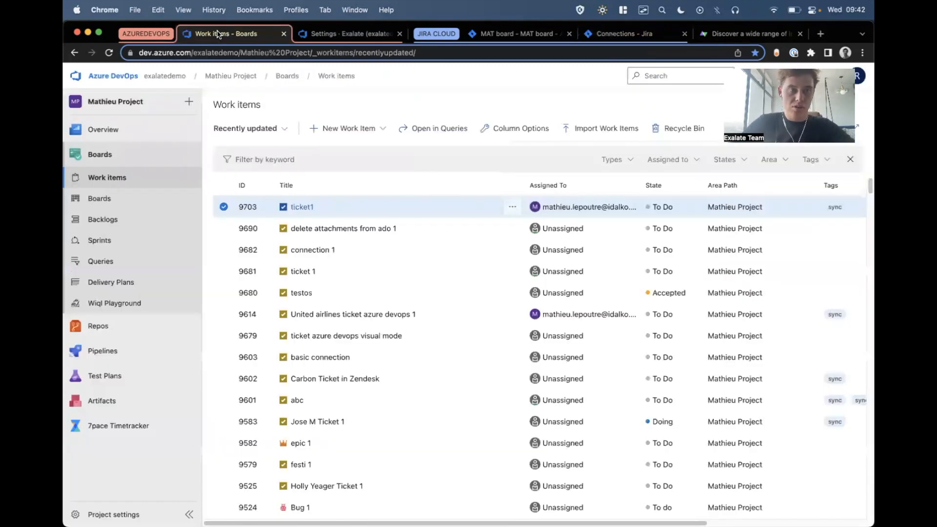
{"action": "left_click", "coordinate": [238, 53]}
{"action": "key", "text": "Return"}
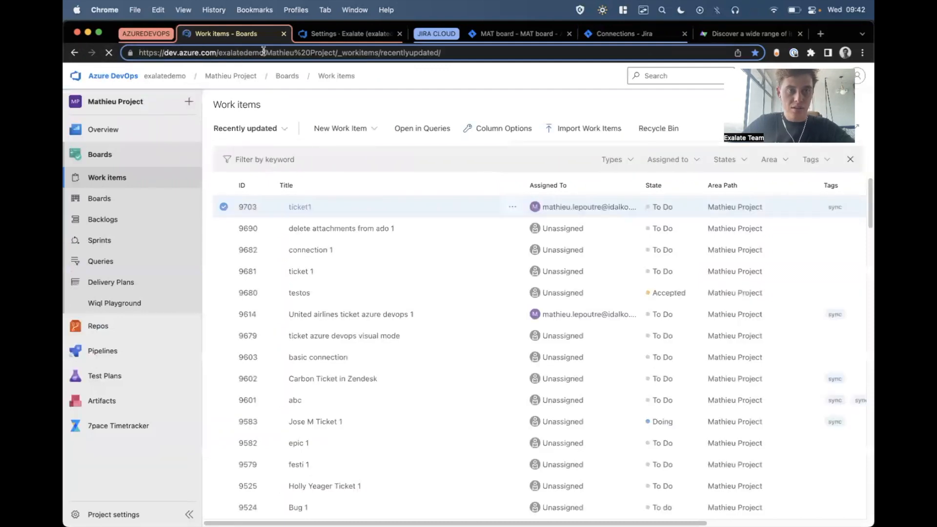
{"action": "left_click", "coordinate": [637, 35]}
{"action": "type", "text": "https://dev.azure.com/exalatedemo"}
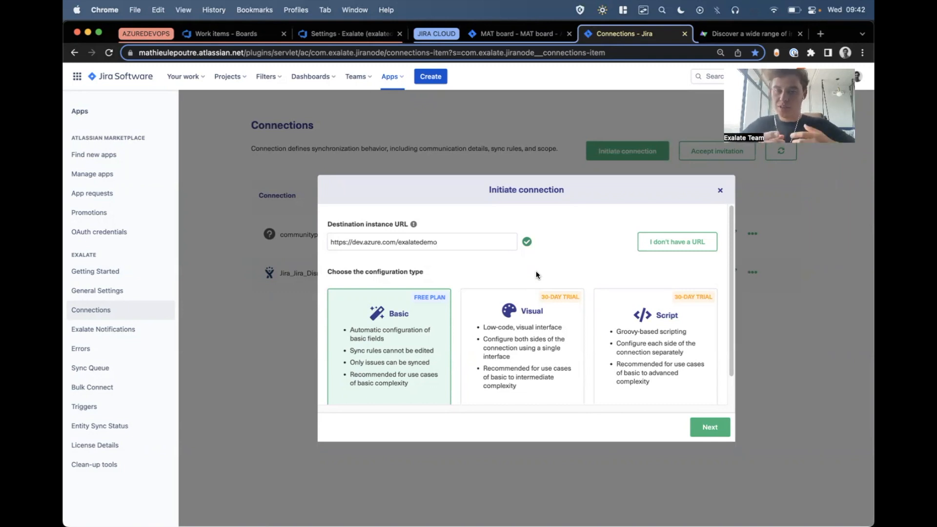
Try the Visual and Script configuration types to compare them for the new connection.
{"action": "left_click", "coordinate": [543, 316]}
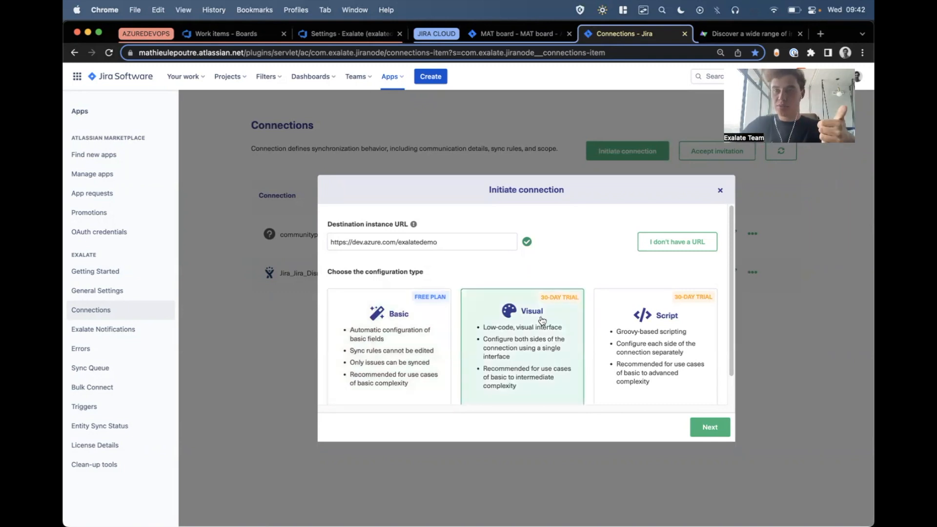
{"action": "left_click", "coordinate": [636, 329]}
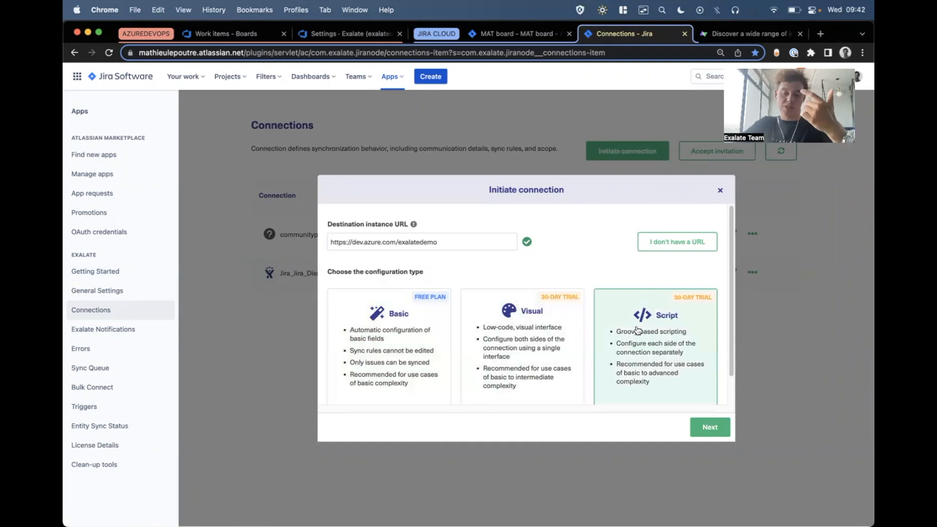
{"action": "left_click", "coordinate": [502, 330]}
{"action": "left_click", "coordinate": [636, 334]}
{"action": "left_click", "coordinate": [543, 334]}
{"action": "left_click", "coordinate": [629, 330]}
{"action": "left_click", "coordinate": [541, 329]}
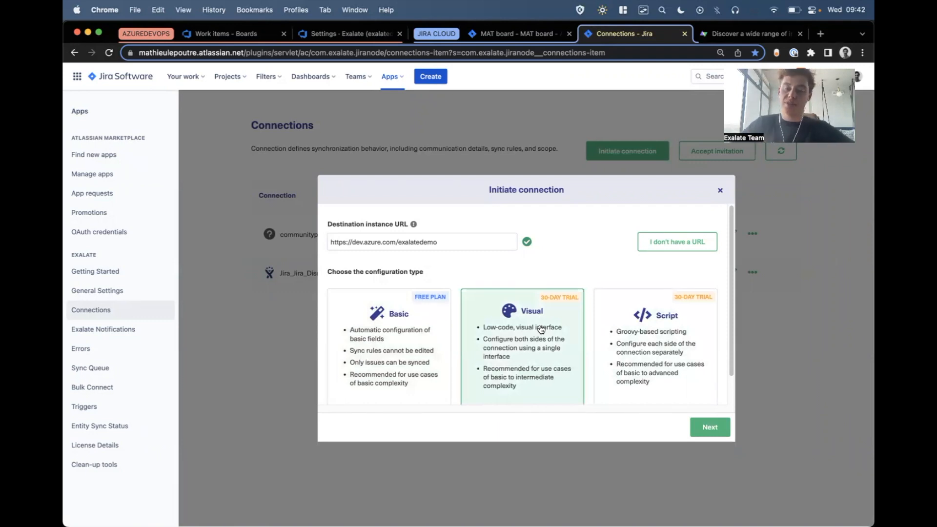
{"action": "left_click", "coordinate": [646, 350]}
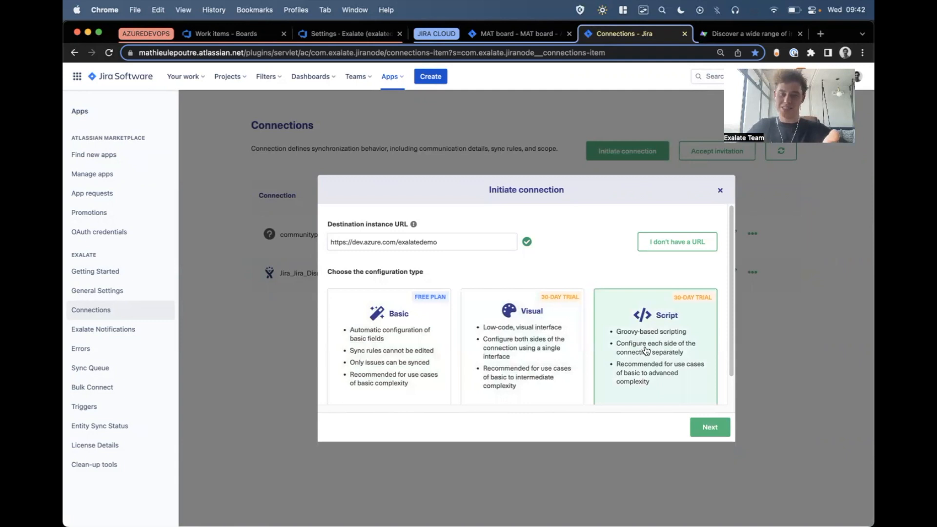
{"action": "left_click", "coordinate": [554, 355]}
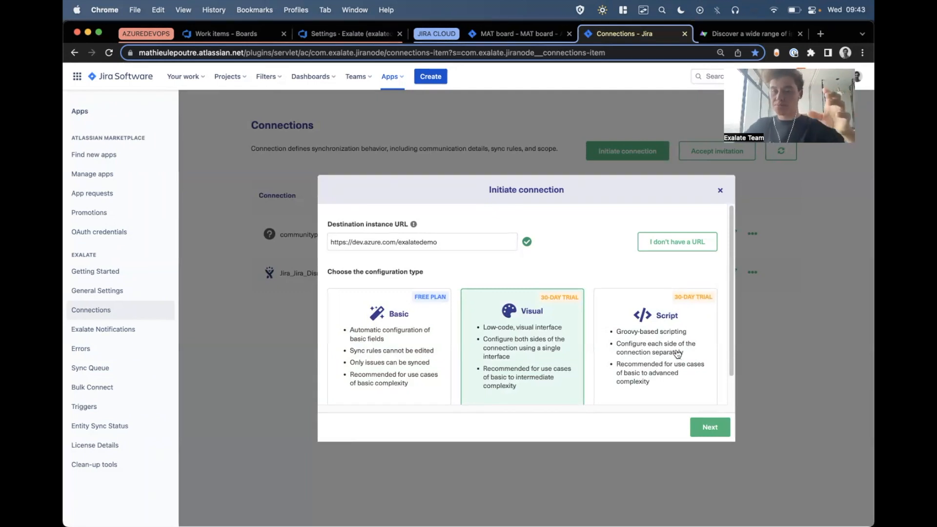
{"action": "left_click", "coordinate": [614, 345]}
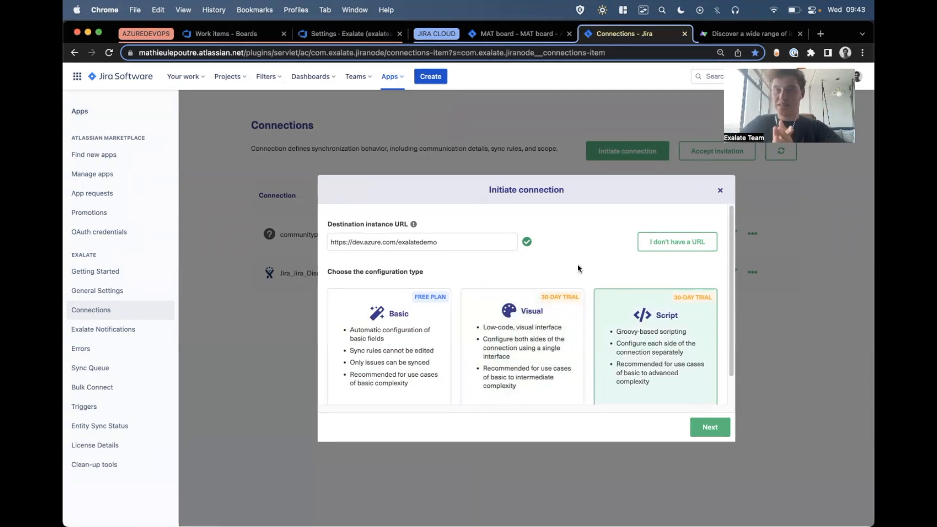
Initiate a Basic connection with MAT as the project for incoming issues and with admin access to the destination instance.
{"action": "left_click", "coordinate": [445, 314]}
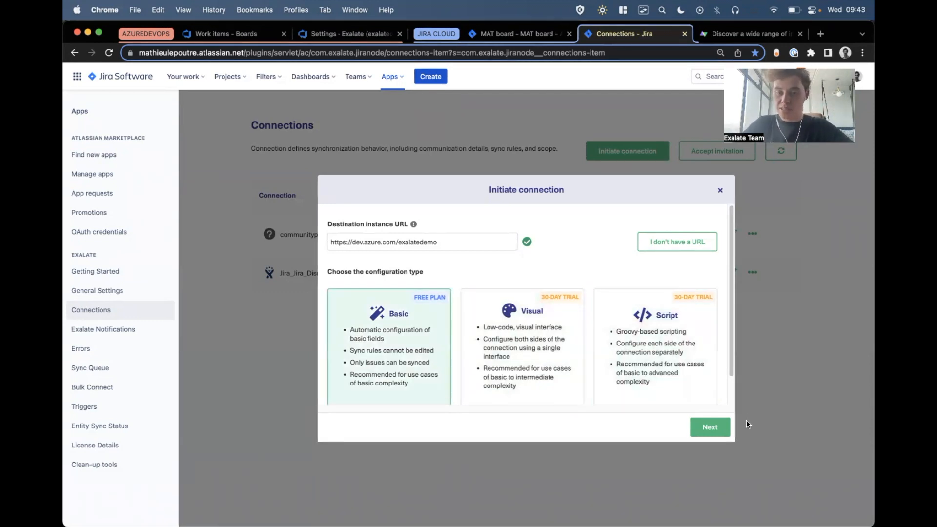
{"action": "left_click", "coordinate": [711, 427]}
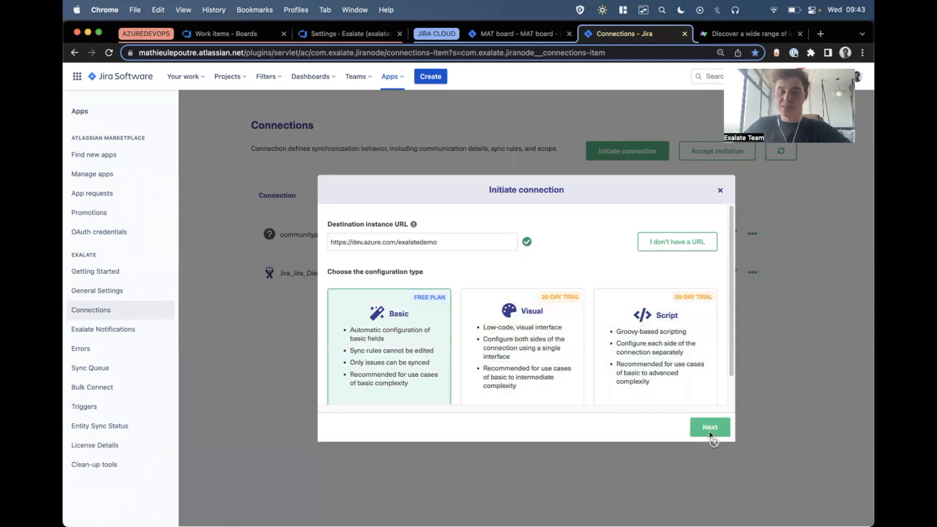
{"action": "left_click", "coordinate": [417, 297]}
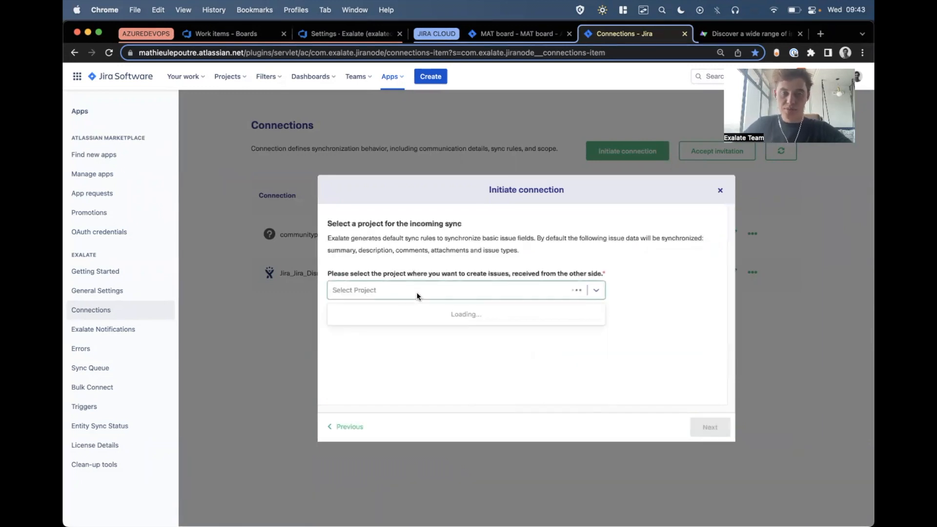
{"action": "left_click", "coordinate": [414, 312]}
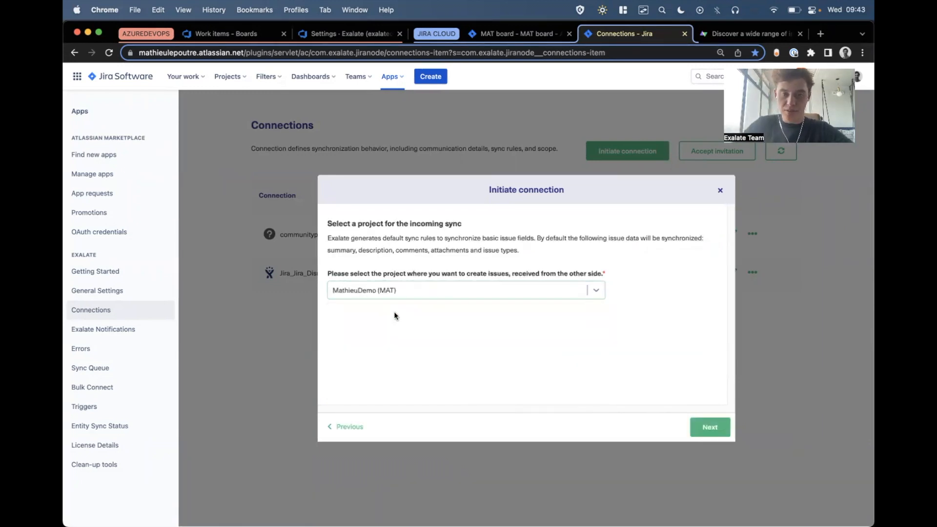
{"action": "left_click", "coordinate": [711, 427]}
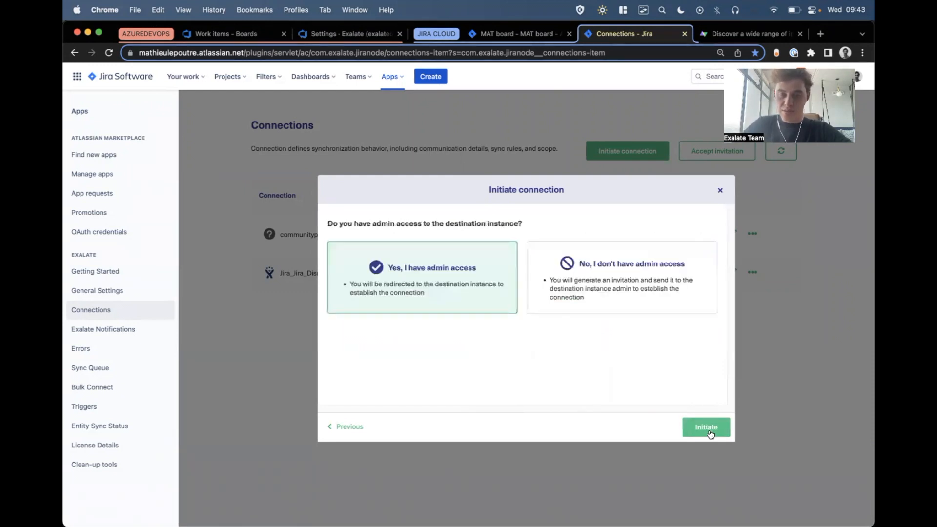
{"action": "left_click", "coordinate": [712, 432]}
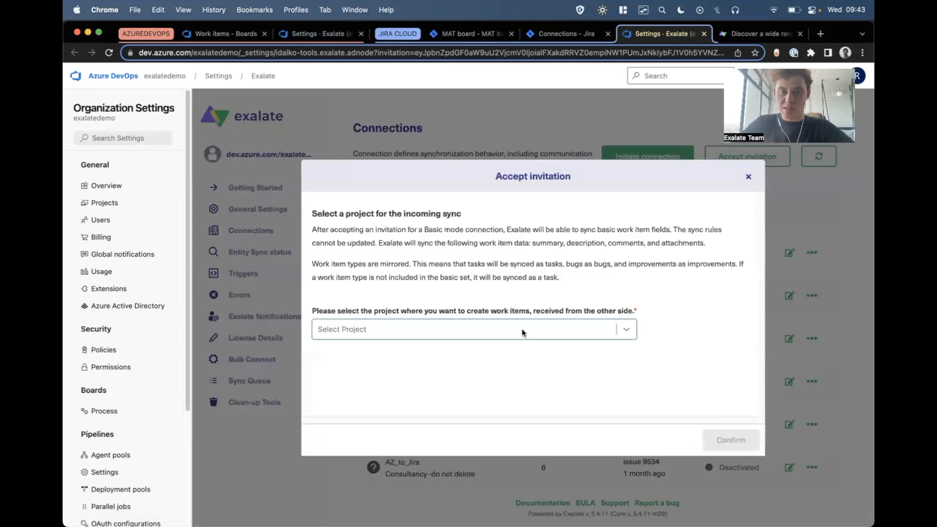
Accept the connection invitation in Azure DevOps, using the project found by "mat" for incoming work items, and close the connection page.
{"action": "left_click", "coordinate": [523, 329]}
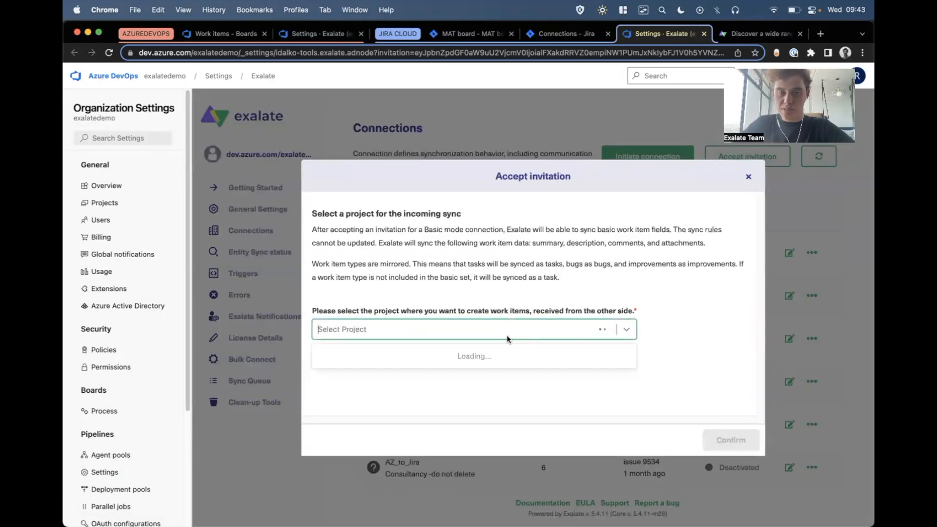
{"action": "type", "text": "mat"}
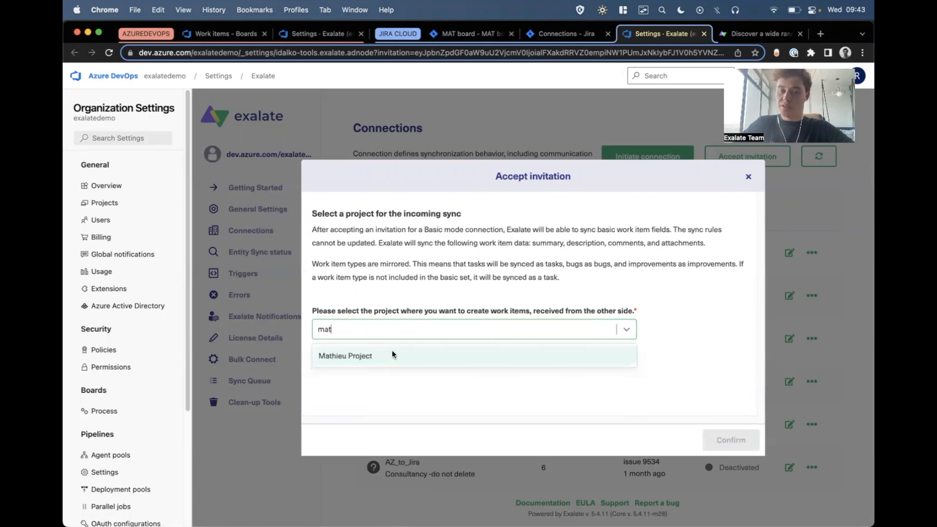
{"action": "left_click", "coordinate": [392, 353]}
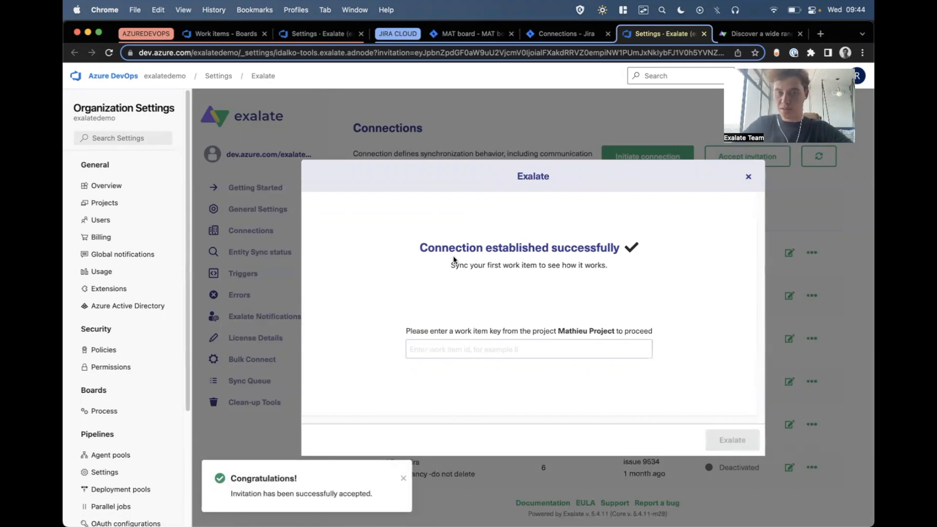
{"action": "left_click_drag", "start_coordinate": [584, 247], "coordinate": [389, 247]}
{"action": "left_click", "coordinate": [806, 166]}
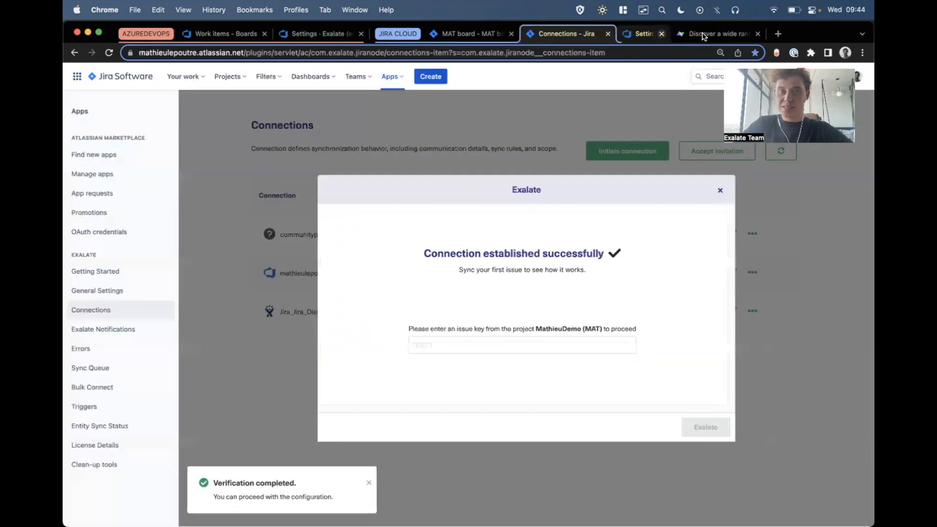
{"action": "left_click", "coordinate": [704, 34]}
Start a new issue in Jira's MAT project with the summary "Ticket 1 basic mode in jira cloud".
{"action": "left_click", "coordinate": [472, 38]}
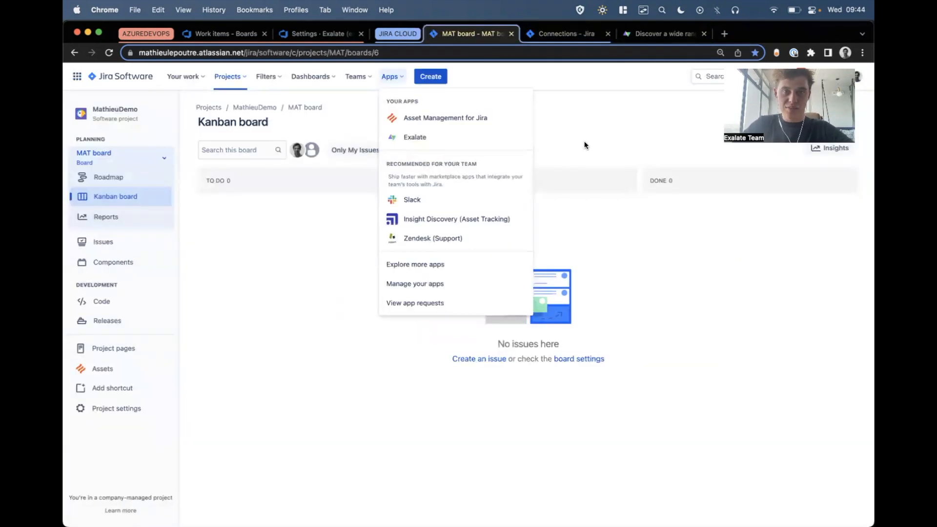
{"action": "left_click", "coordinate": [557, 130]}
{"action": "left_click", "coordinate": [431, 76]}
{"action": "type", "text": "Ticket 1 basic mode in jira"}
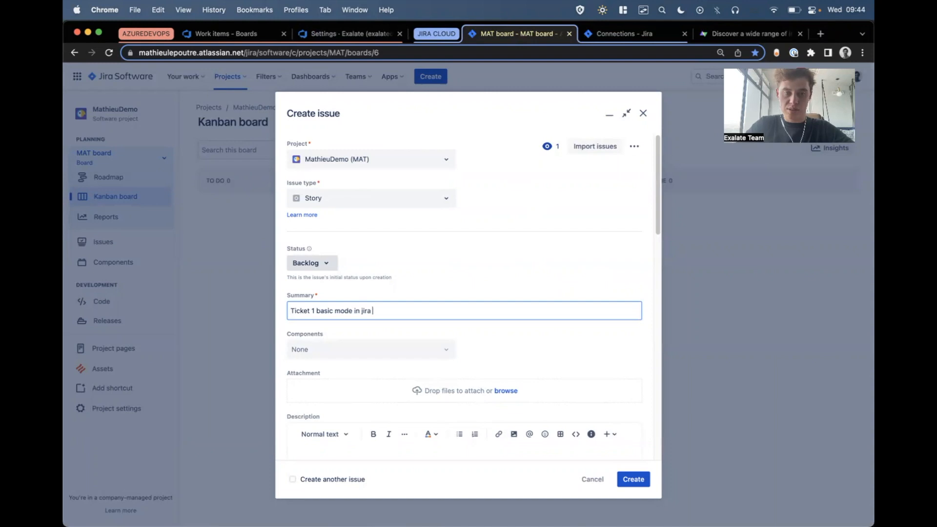
{"action": "type", "text": " cloud"}
Add the description "more information here" to the new Jira issue and create it.
{"action": "scroll", "coordinate": [448, 269], "scroll_direction": "down", "scroll_amount": 2}
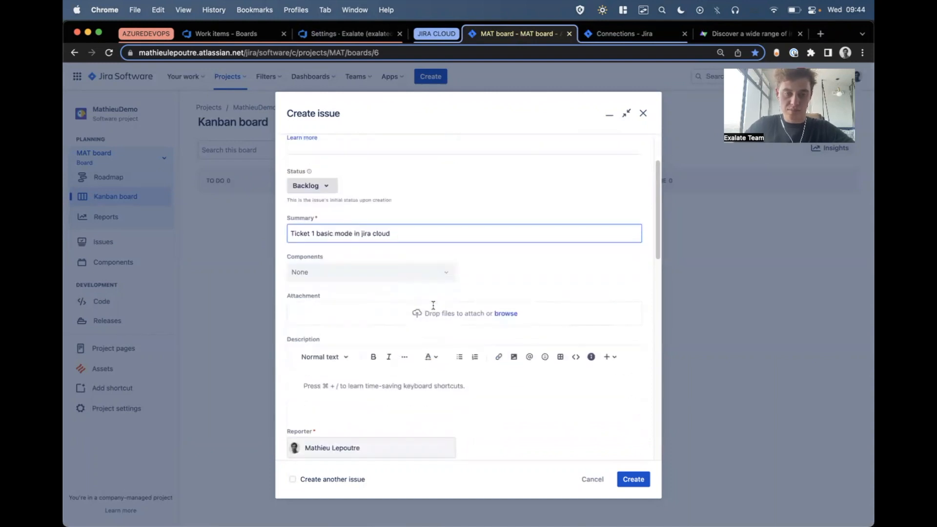
{"action": "left_click", "coordinate": [387, 387]}
{"action": "type", "text": "more information here"}
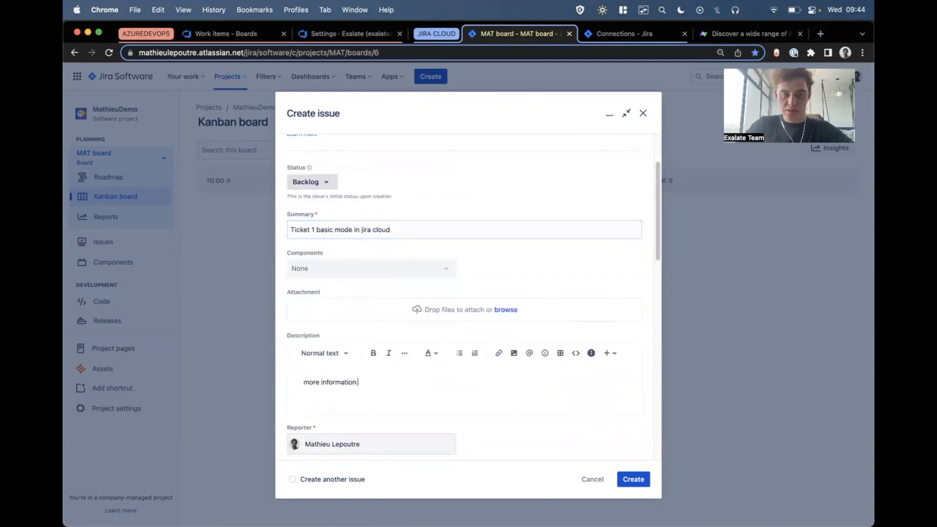
{"action": "scroll", "coordinate": [463, 293], "scroll_direction": "down", "scroll_amount": 3}
{"action": "left_click", "coordinate": [644, 483]}
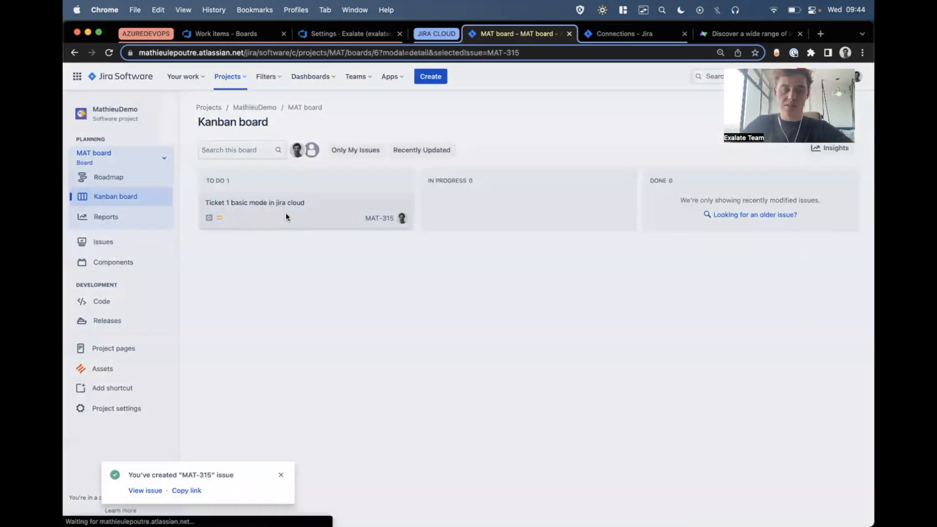
Open the "Ticket 1 basic mode in jira cloud" issue and exalate it over the connection to azure_exalatedemo.
{"action": "left_click", "coordinate": [287, 216]}
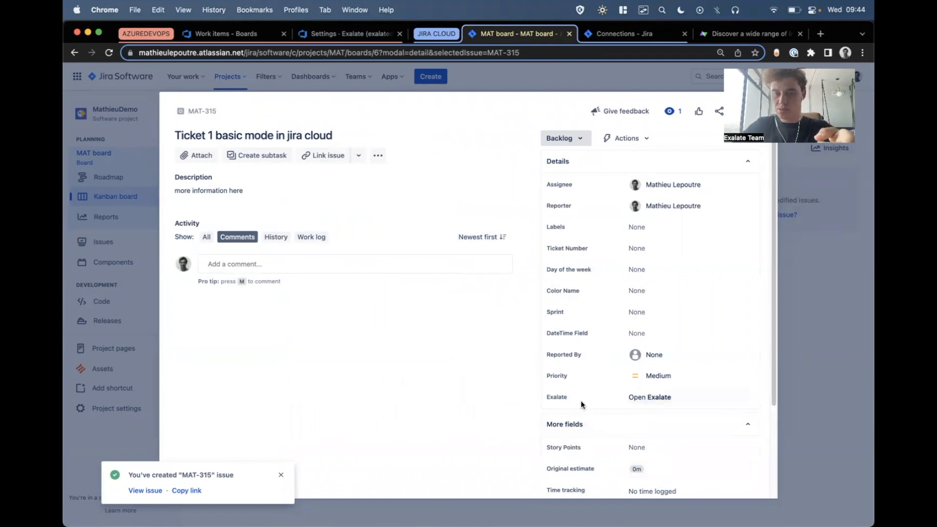
{"action": "left_click", "coordinate": [652, 397]}
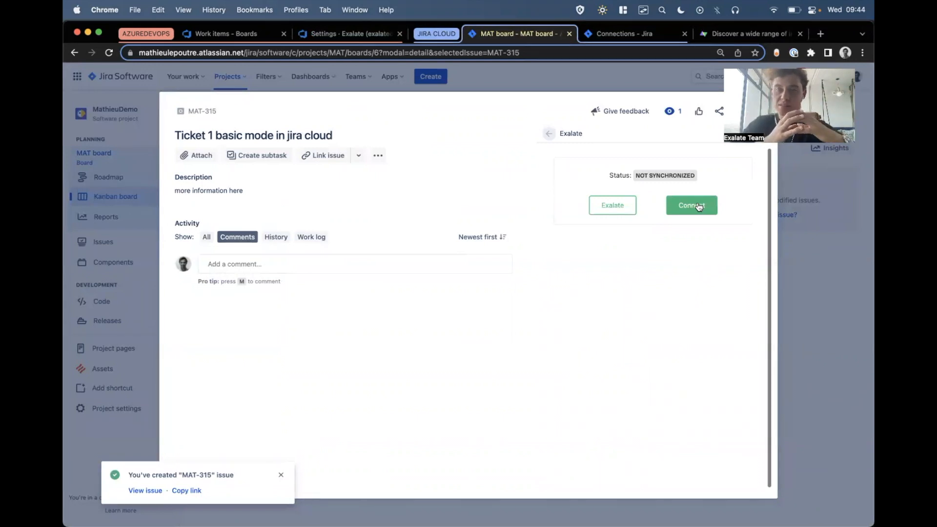
{"action": "left_click", "coordinate": [603, 207]}
{"action": "left_click", "coordinate": [557, 223]}
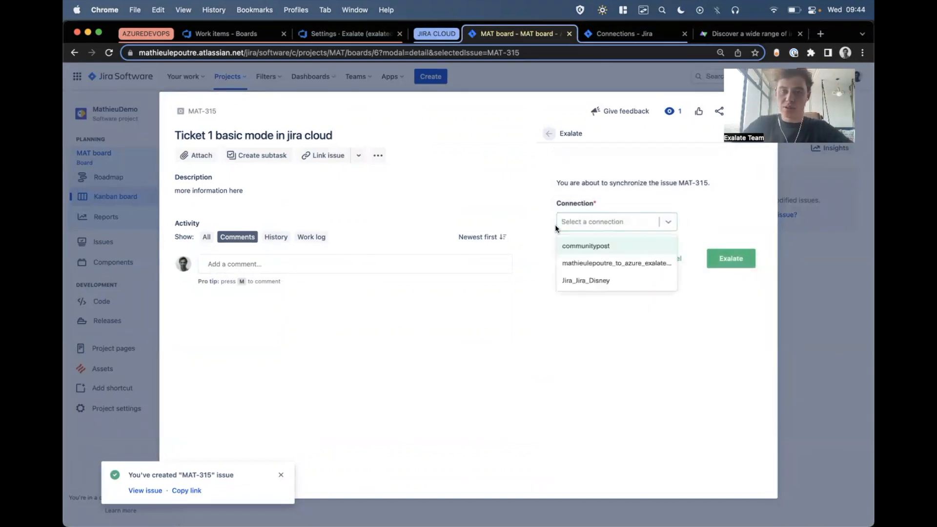
{"action": "left_click", "coordinate": [616, 268]}
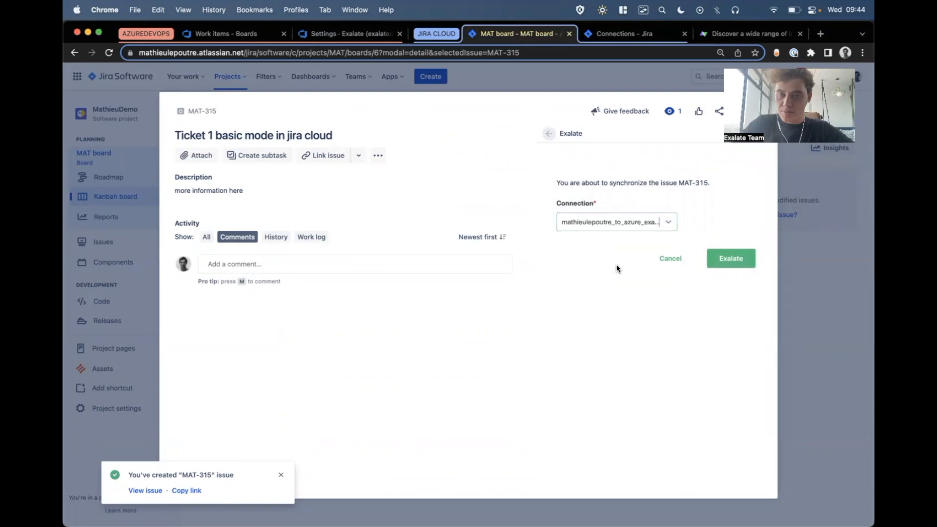
{"action": "left_click", "coordinate": [712, 262]}
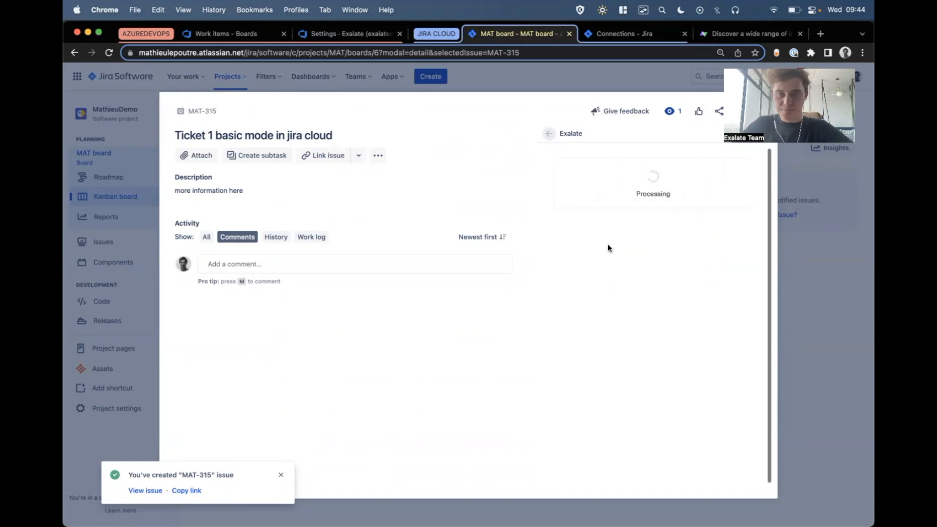
{"action": "left_click_drag", "start_coordinate": [640, 196], "coordinate": [677, 207]}
{"action": "left_click", "coordinate": [581, 273]}
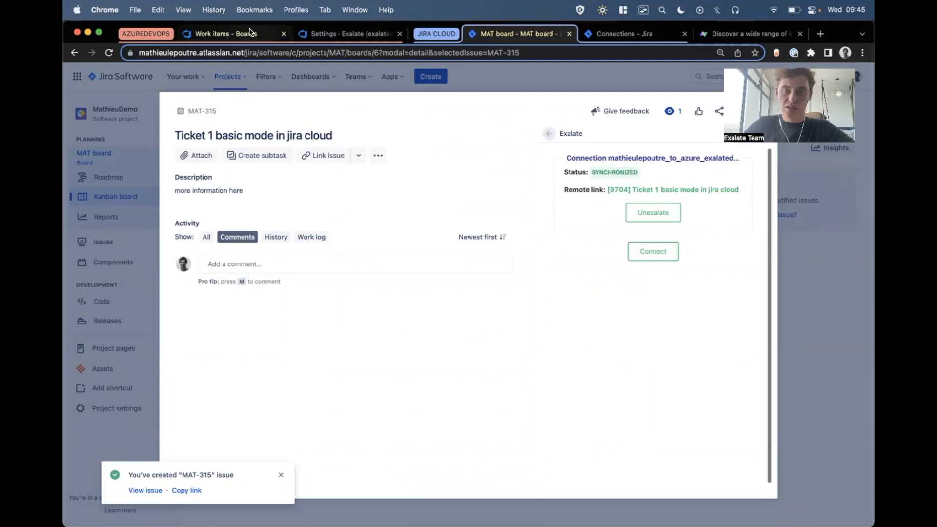
Switch to Azure DevOps, refresh the work items and open the synced "Ticket 1 basic mode in jira cloud" to inspect its description.
{"action": "left_click", "coordinate": [213, 34]}
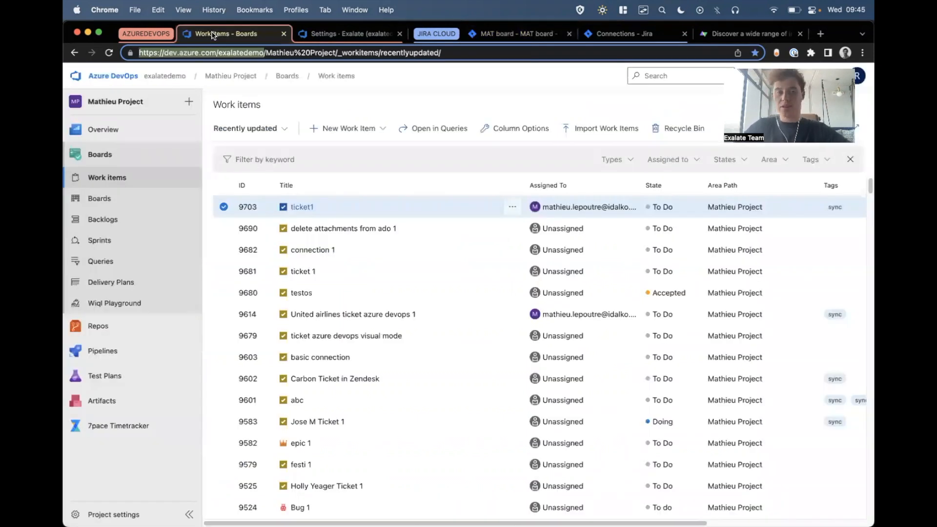
{"action": "key", "text": "super+r"}
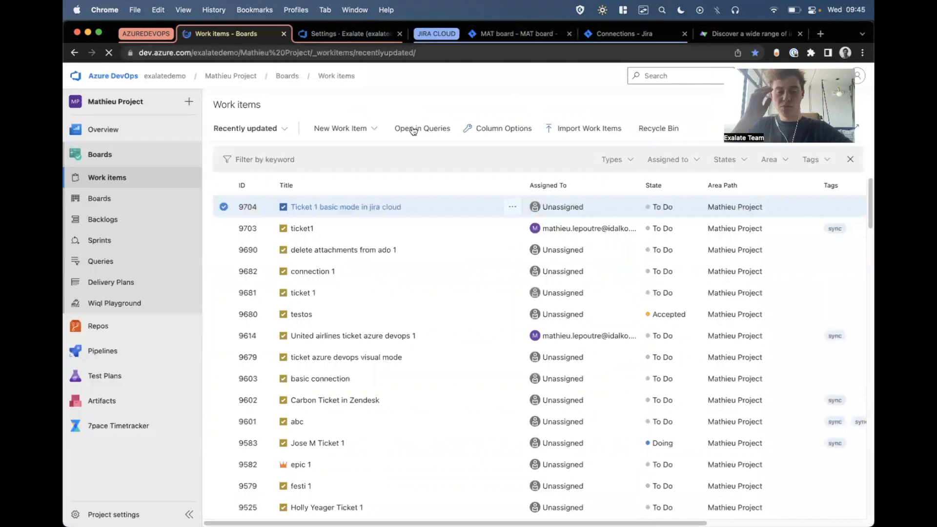
{"action": "left_click", "coordinate": [315, 207]}
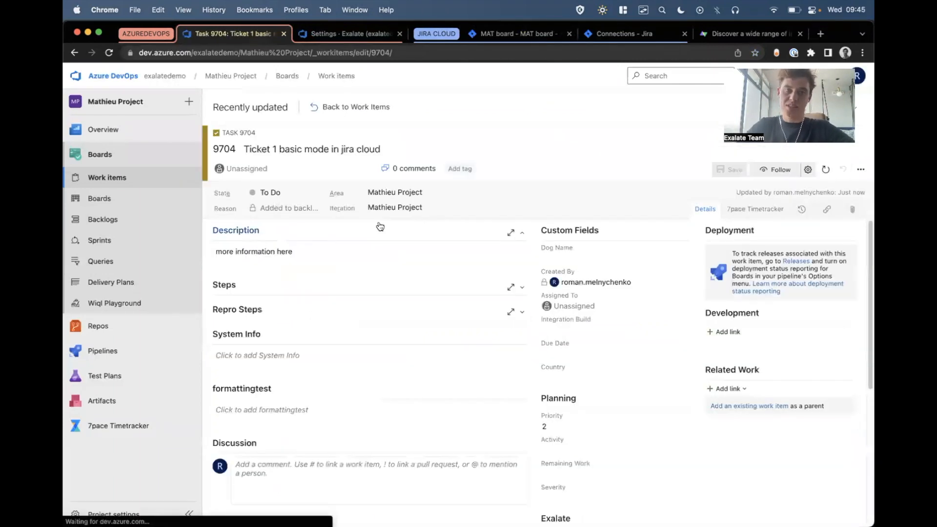
{"action": "left_click", "coordinate": [345, 252]}
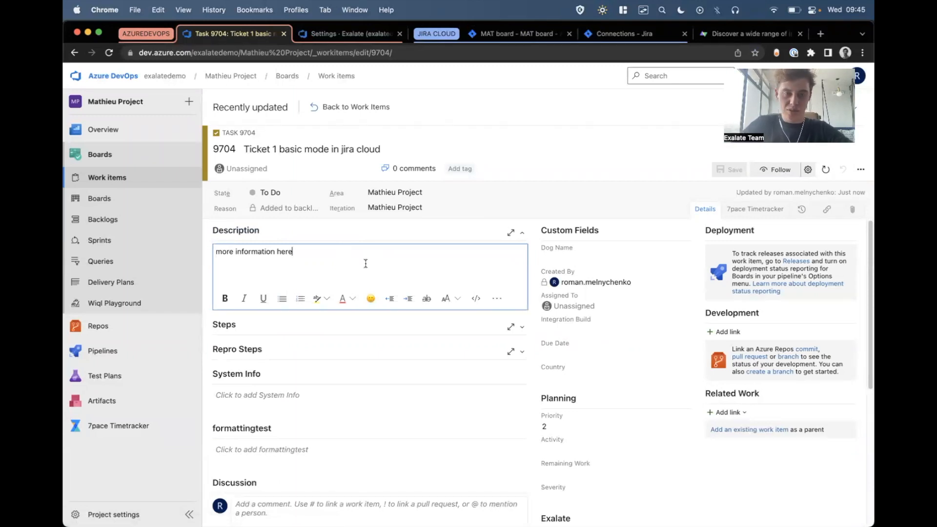
Post the comment "I received this in azure devops" in the work item's discussion and reload the page.
{"action": "scroll", "coordinate": [367, 269], "scroll_direction": "down", "scroll_amount": 5}
{"action": "left_click", "coordinate": [330, 306]}
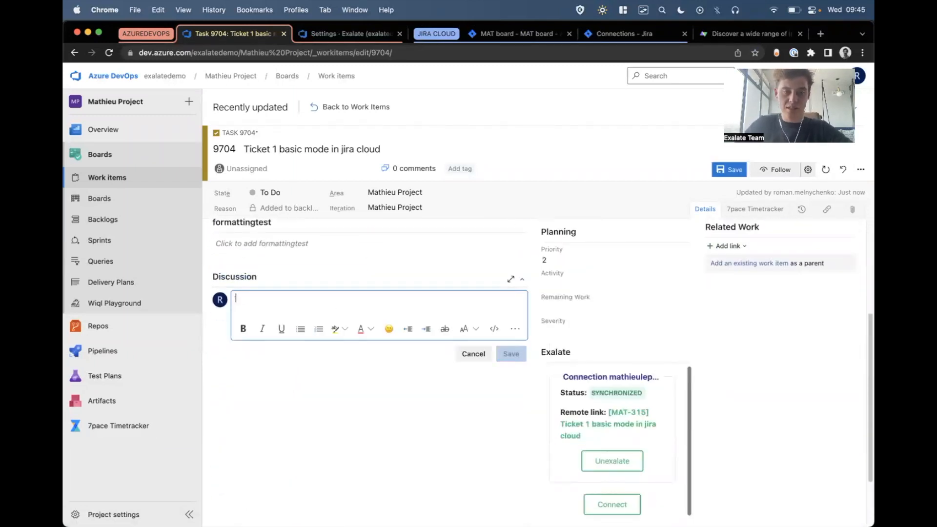
{"action": "type", "text": "I received this i"}
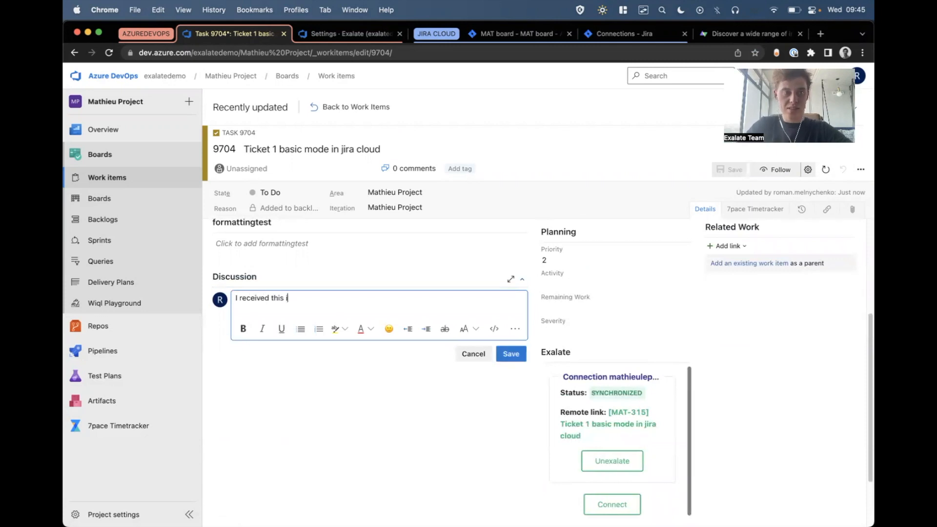
{"action": "type", "text": "n azure deopv"}
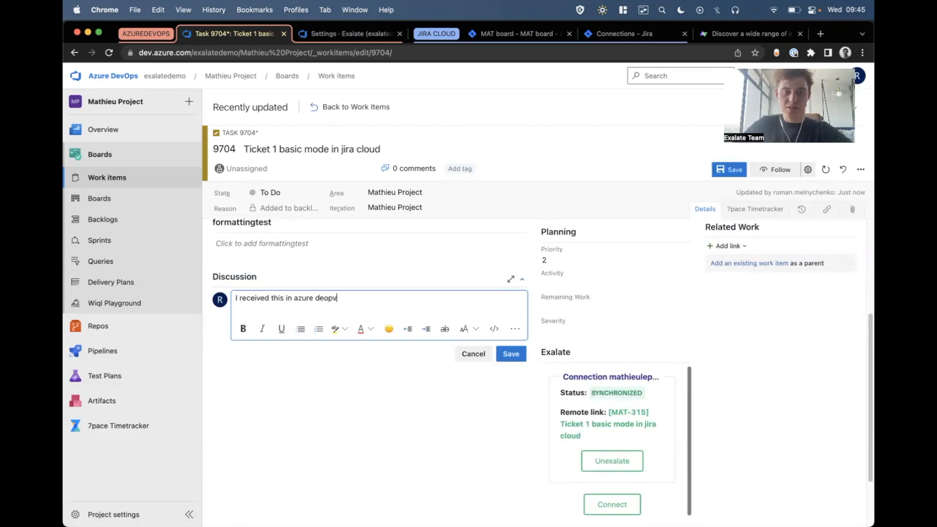
{"action": "type", "text": "vops"}
{"action": "left_click", "coordinate": [510, 353]}
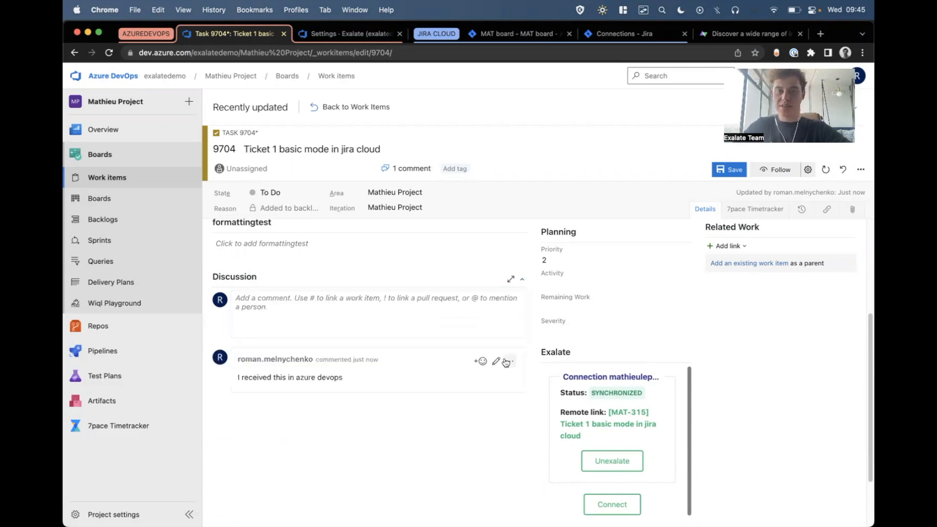
{"action": "key", "text": "super+r"}
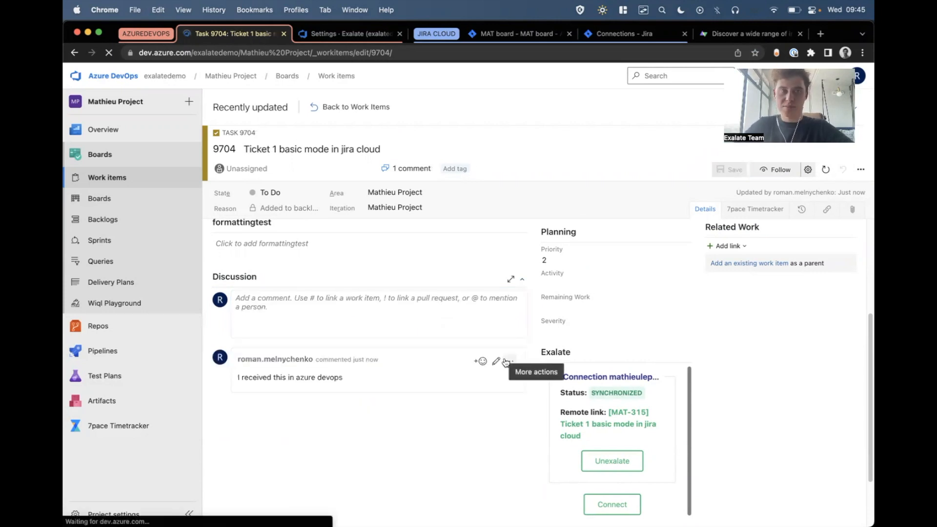
{"action": "scroll", "coordinate": [484, 283], "scroll_direction": "down", "scroll_amount": 5}
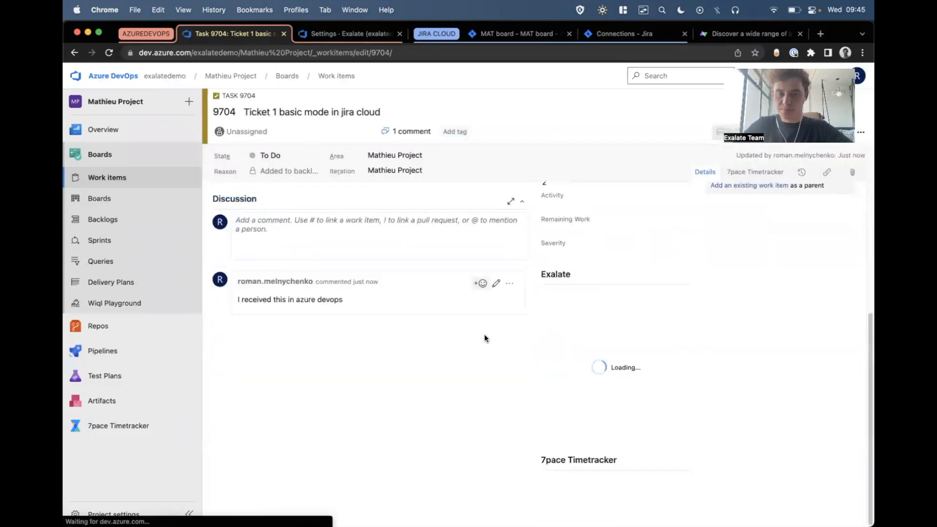
{"action": "scroll", "coordinate": [494, 408], "scroll_direction": "up", "scroll_amount": 1}
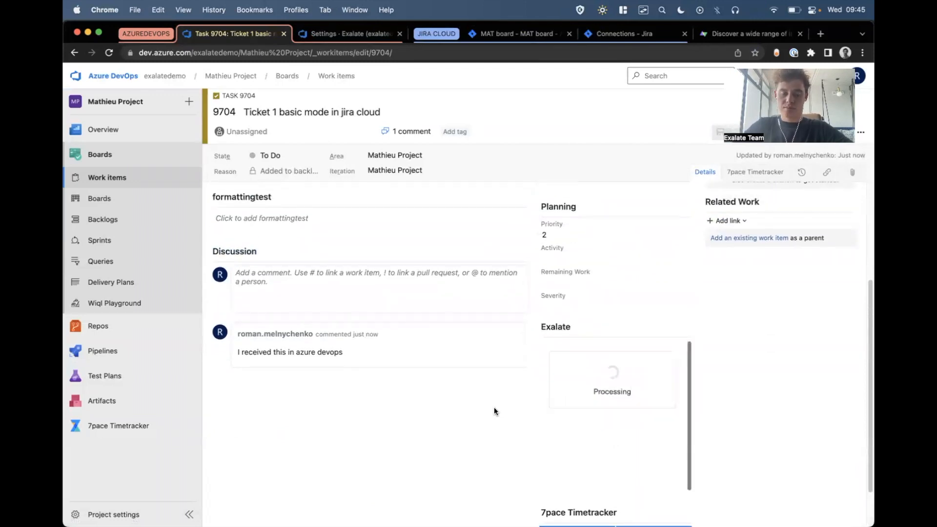
Switch to the Jira issue, refresh it and examine the author and text of the synced comment.
{"action": "left_click", "coordinate": [516, 33]}
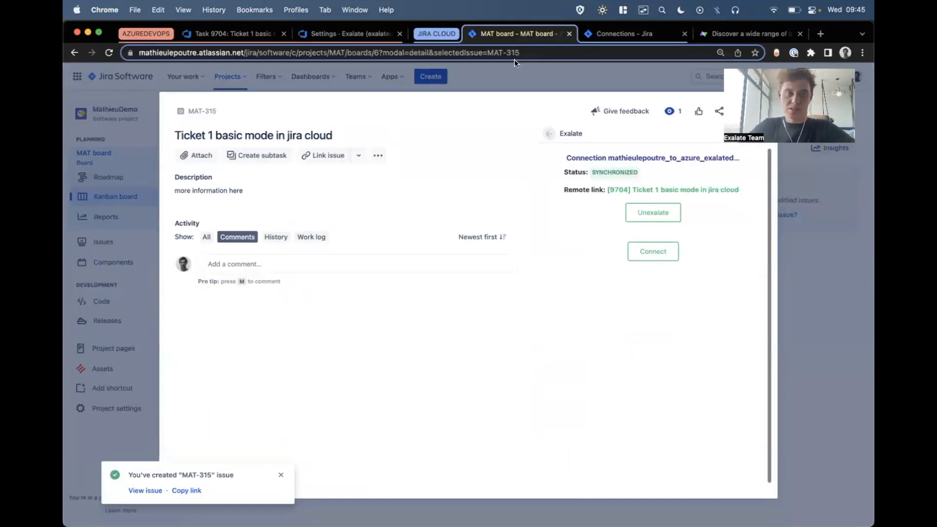
{"action": "key", "text": "super+r"}
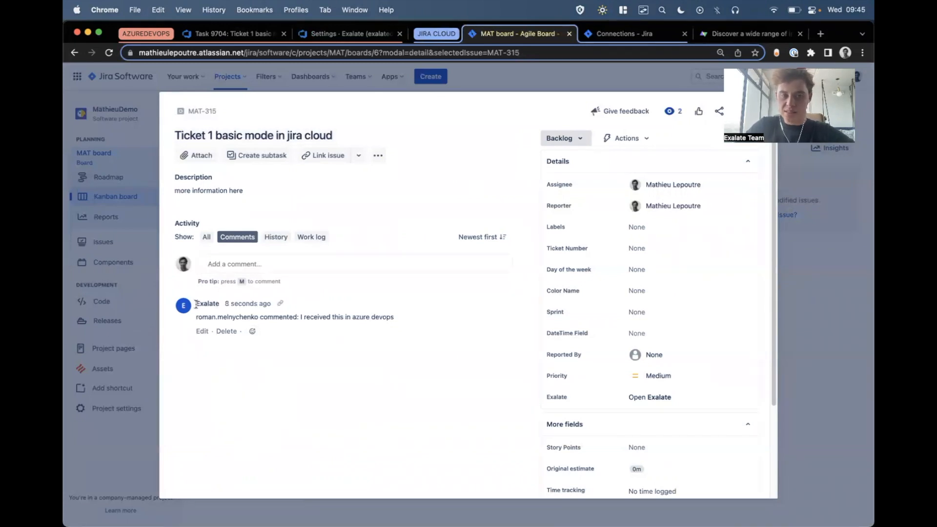
{"action": "left_click_drag", "start_coordinate": [209, 303], "coordinate": [196, 320]}
{"action": "left_click", "coordinate": [250, 318]}
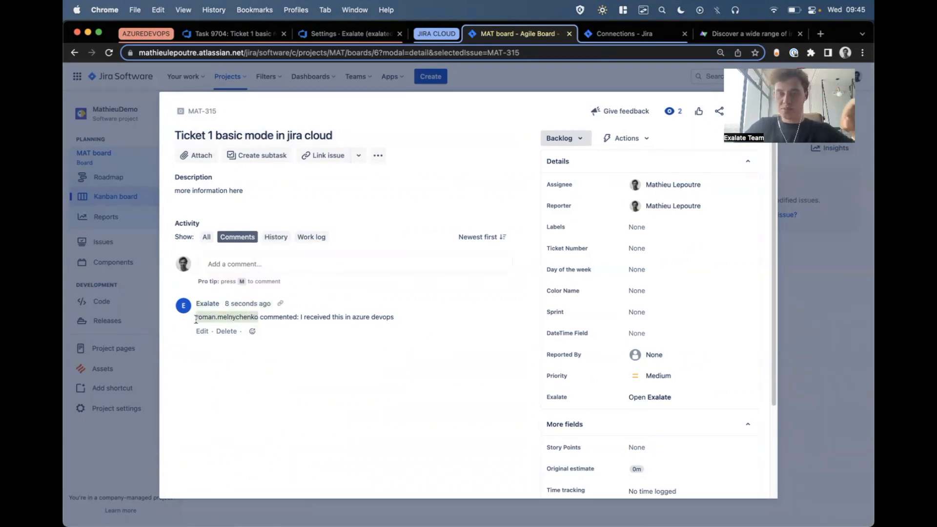
{"action": "double_click", "coordinate": [279, 317]}
{"action": "left_click_drag", "start_coordinate": [307, 316], "coordinate": [429, 317]}
{"action": "left_click", "coordinate": [429, 318]}
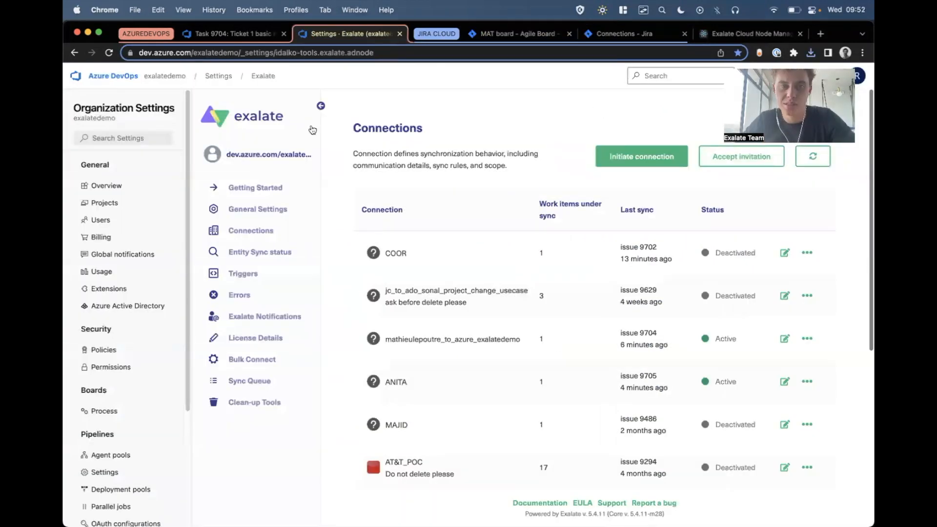
Start a new Exalate connection from the Azure DevOps connections list, using the Jira Cloud instance's URL as the destination.
{"action": "left_click", "coordinate": [261, 188]}
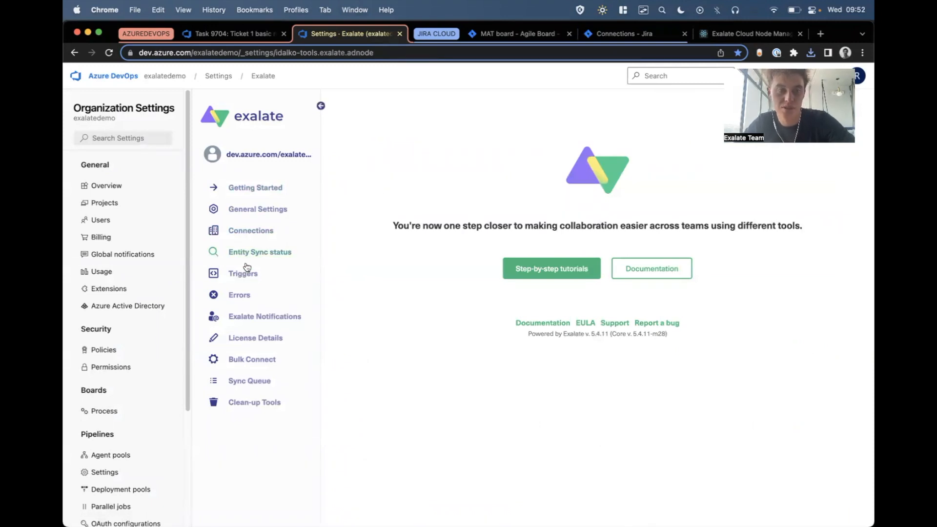
{"action": "left_click", "coordinate": [264, 236]}
{"action": "left_click", "coordinate": [664, 158]}
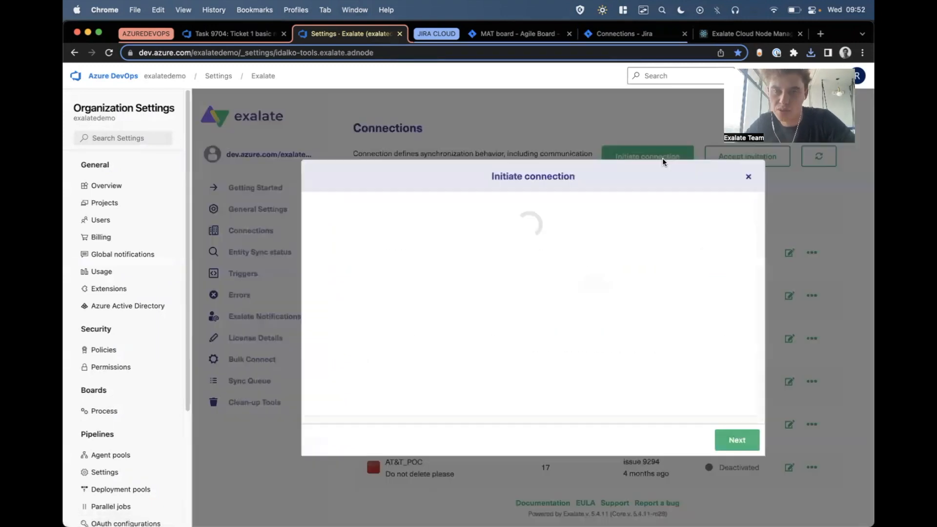
{"action": "left_click", "coordinate": [352, 229]}
{"action": "type", "text": "https://mathieulepoutre.atlassian.net/"}
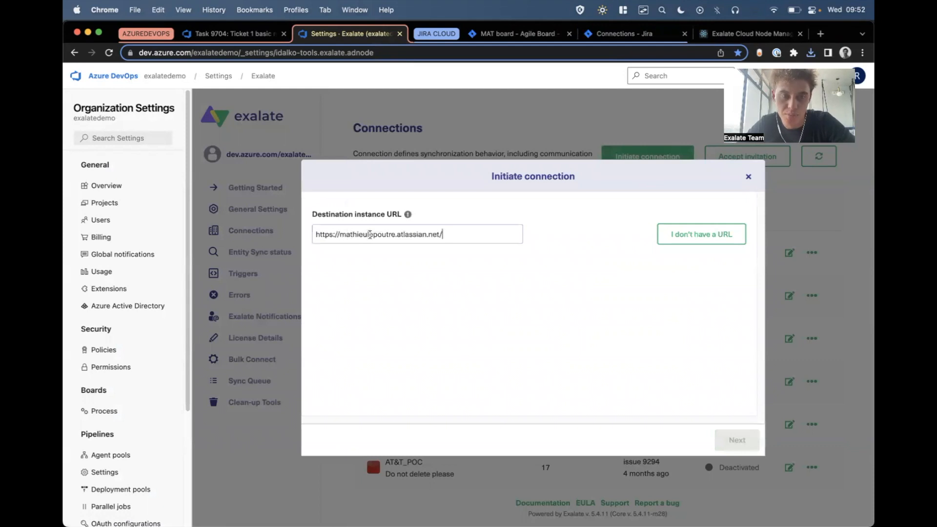
{"action": "left_click", "coordinate": [531, 343]}
{"action": "left_click", "coordinate": [739, 441]}
Name the local instance azuredevops and the remote instance jiracloud, and append a suffix marking the visual demo to the connection name.
{"action": "left_click", "coordinate": [367, 243]}
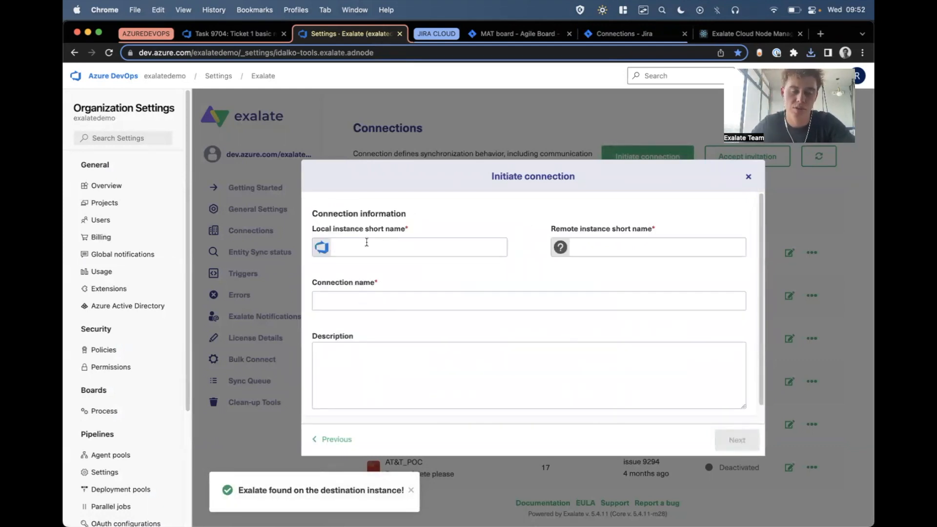
{"action": "type", "text": "azurd"}
{"action": "key", "text": "BackSpace"}
{"action": "type", "text": "ed"}
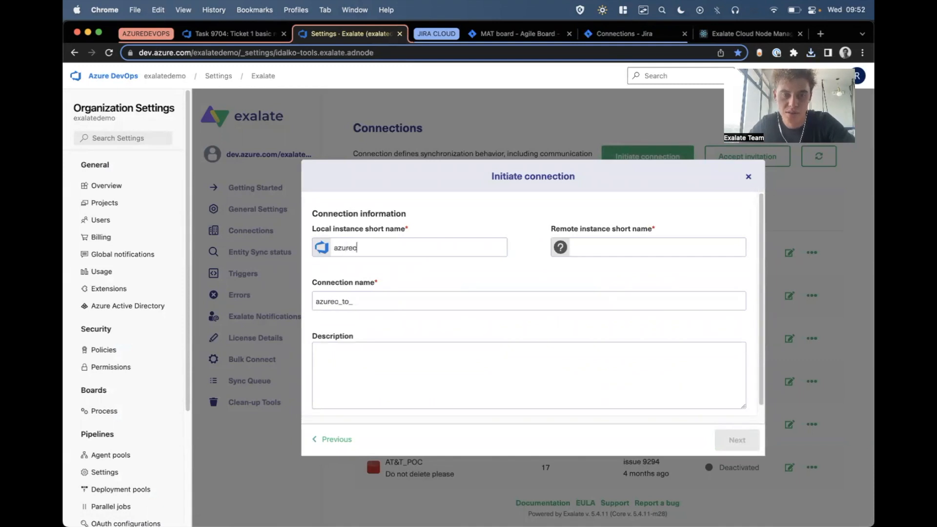
{"action": "type", "text": "evops"}
{"action": "key", "text": "Tab"}
{"action": "type", "text": "jiracloud"}
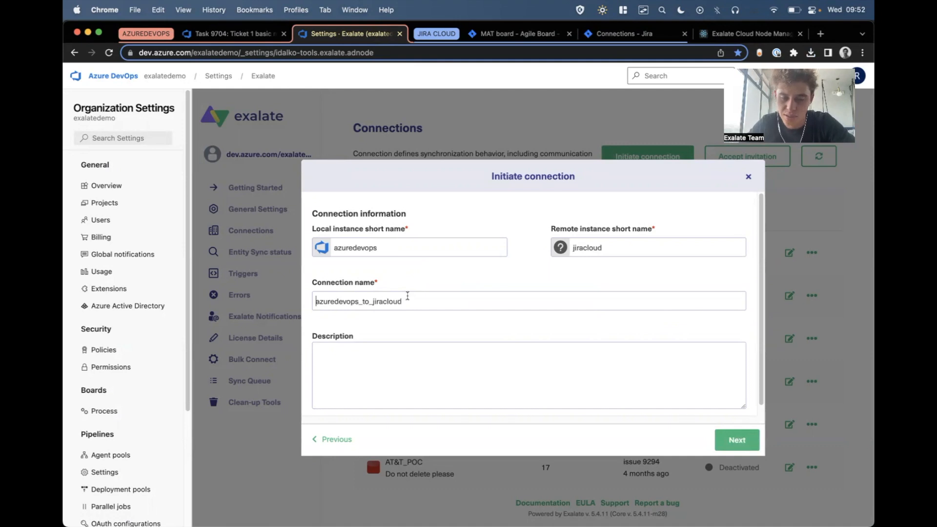
{"action": "type", "text": "_DEMOMATHIEUVISUAL"}
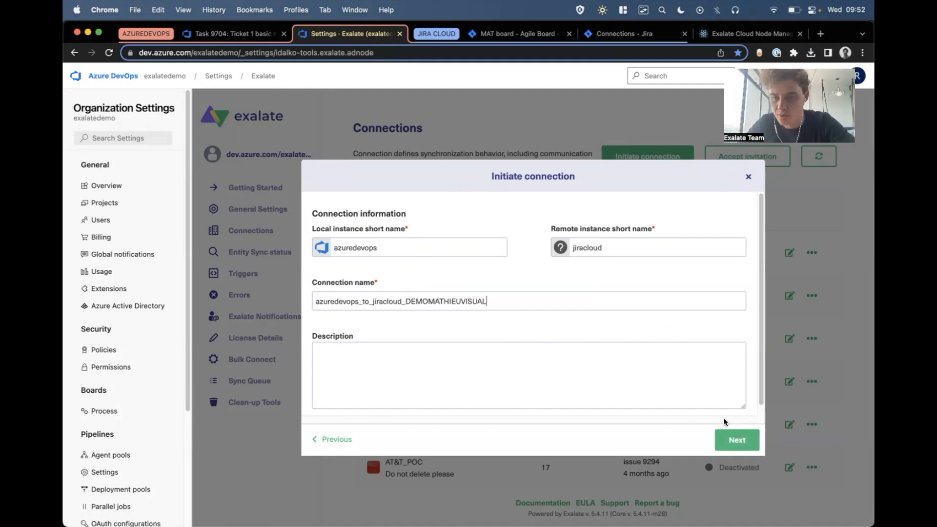
Choose the Visual configuration type, initiate the connection and open its sync configuration.
{"action": "left_click", "coordinate": [729, 440]}
{"action": "left_click", "coordinate": [500, 317]}
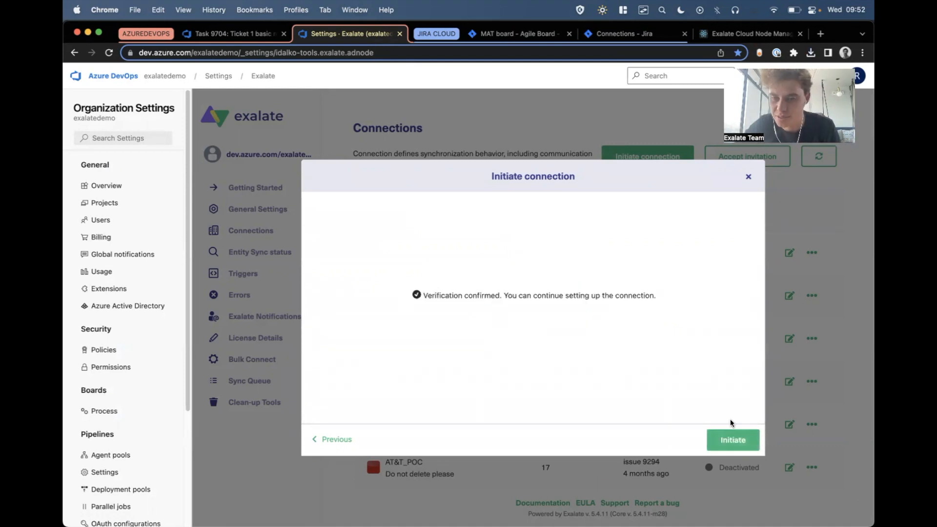
{"action": "left_click", "coordinate": [733, 441]}
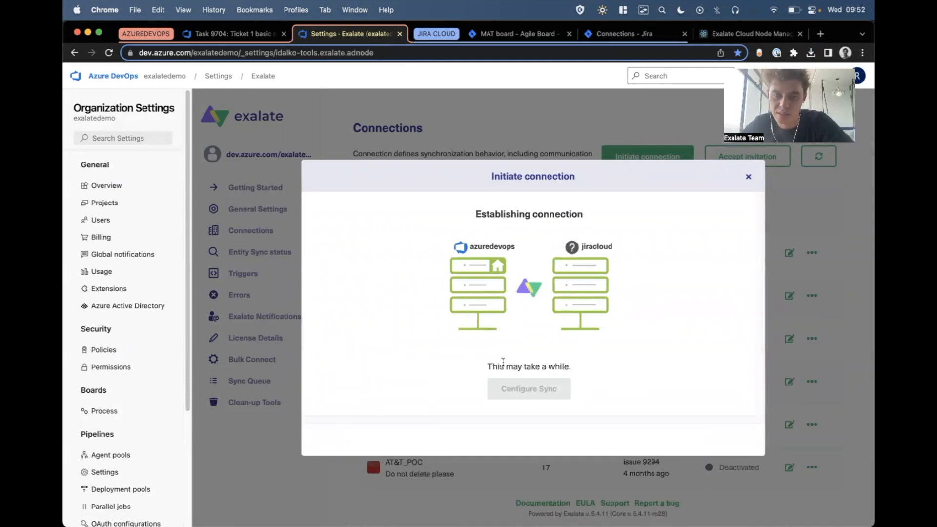
{"action": "left_click_drag", "start_coordinate": [497, 367], "coordinate": [569, 366]}
{"action": "left_click", "coordinate": [569, 366]}
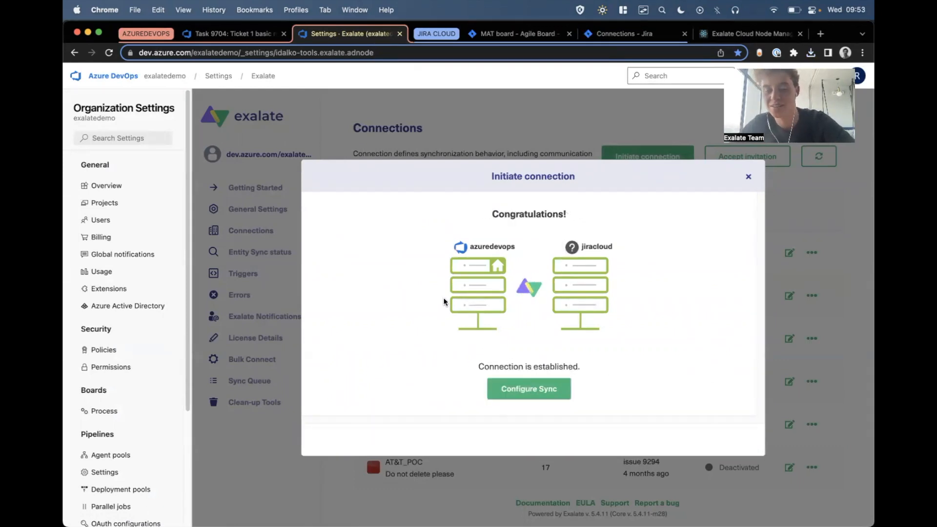
{"action": "left_click", "coordinate": [524, 387]}
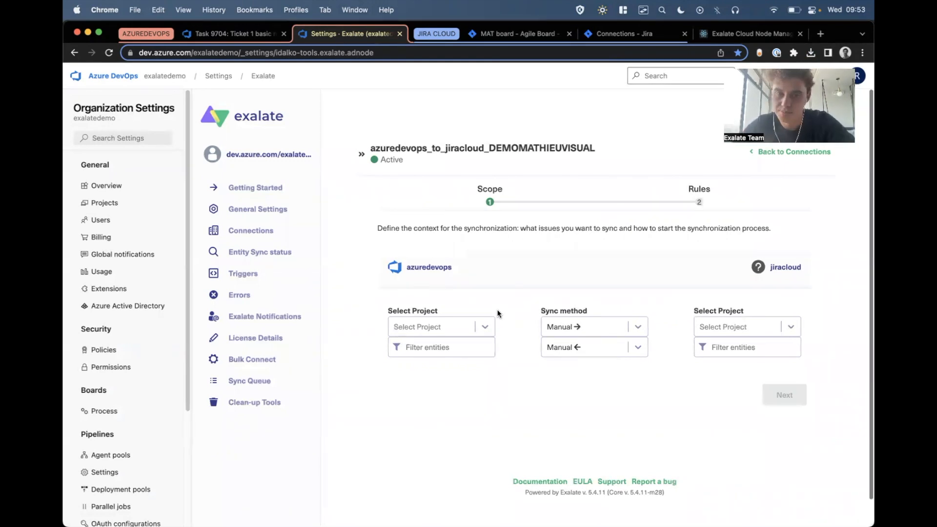
Select the demo project on the Azure DevOps side and the MAT project on the Jira side, with Automatic sync towards Jira.
{"action": "left_click", "coordinate": [414, 327]}
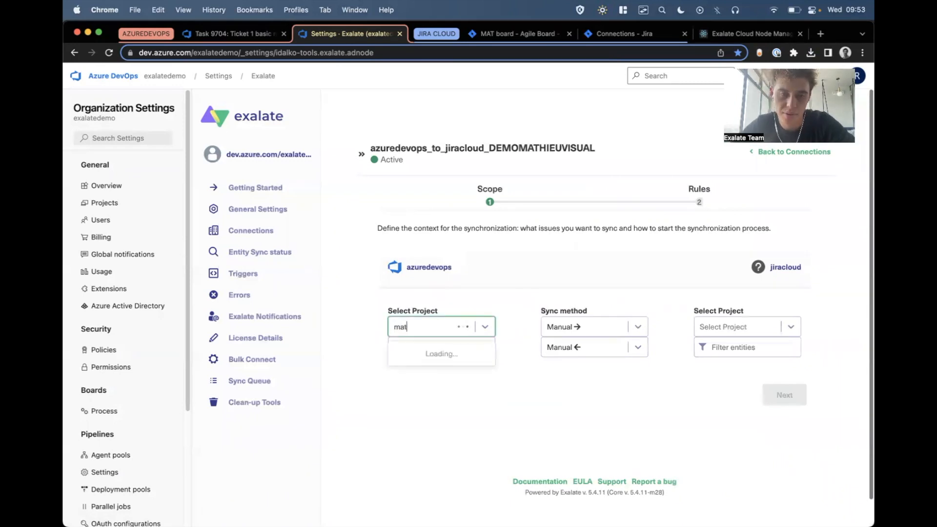
{"action": "left_click", "coordinate": [411, 352]}
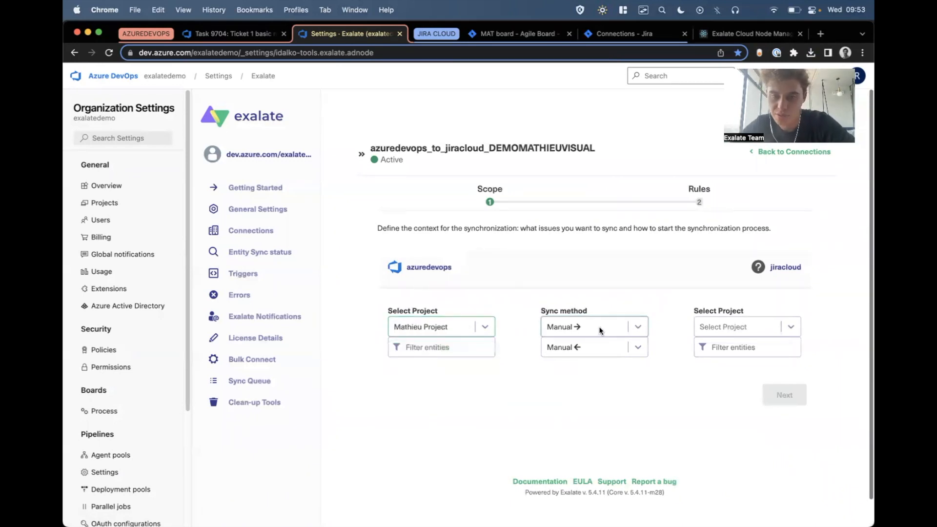
{"action": "left_click", "coordinate": [600, 330]}
{"action": "left_click", "coordinate": [607, 352]}
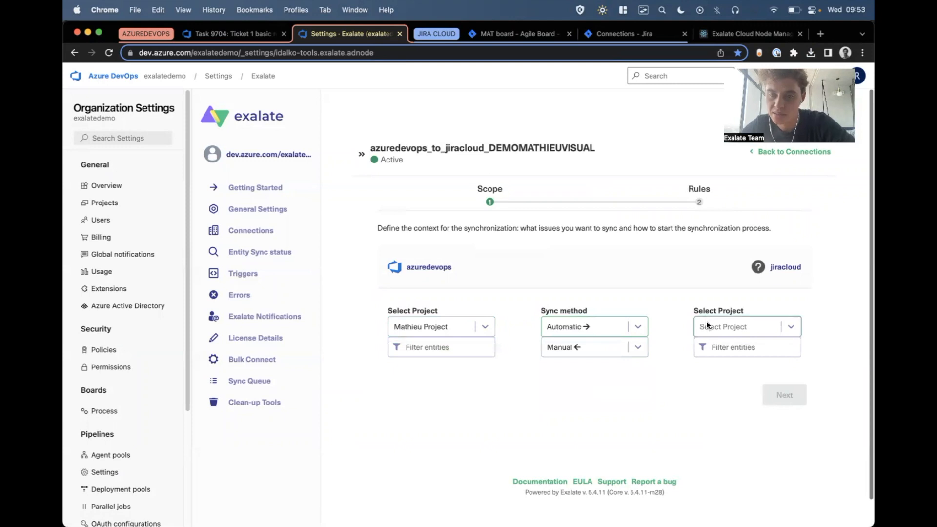
{"action": "left_click", "coordinate": [707, 325]}
{"action": "type", "text": "mat"}
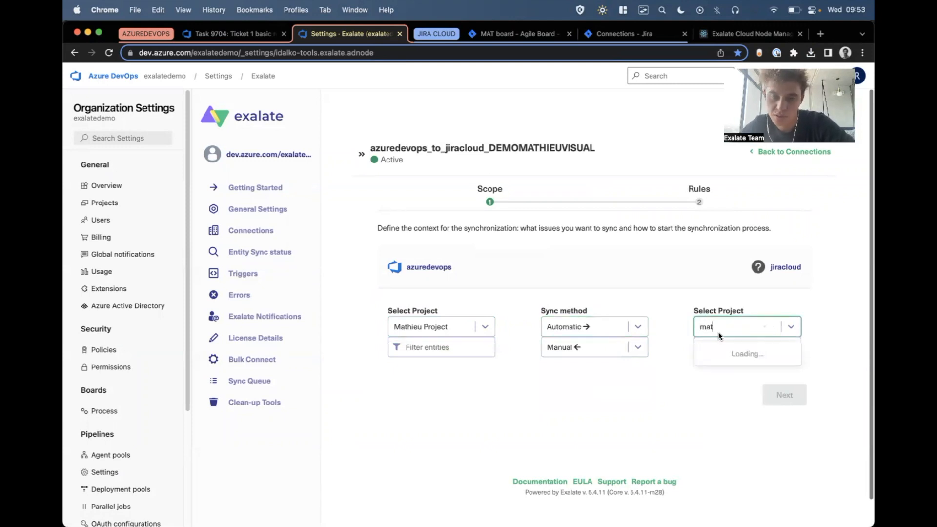
{"action": "left_click", "coordinate": [718, 347]}
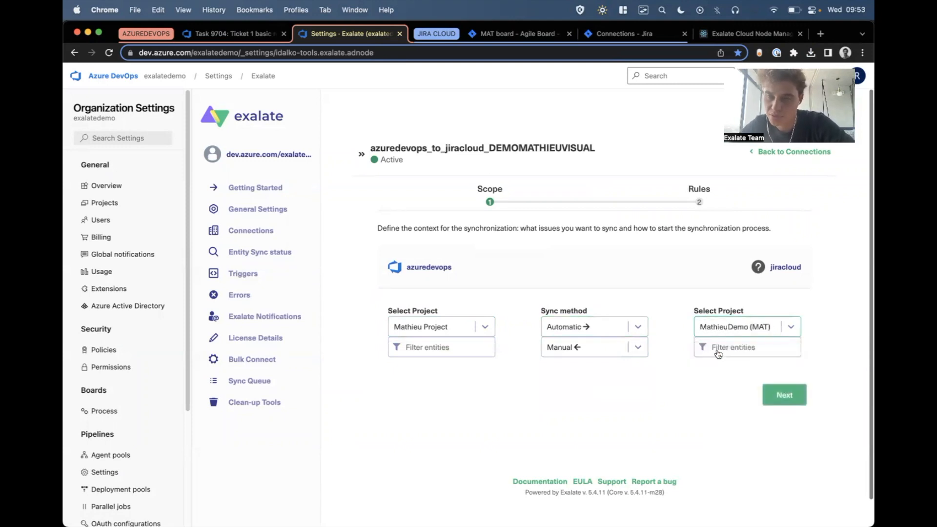
Filter the Azure DevOps entities for synchronization by the tag sync and save the filter.
{"action": "left_click", "coordinate": [429, 350]}
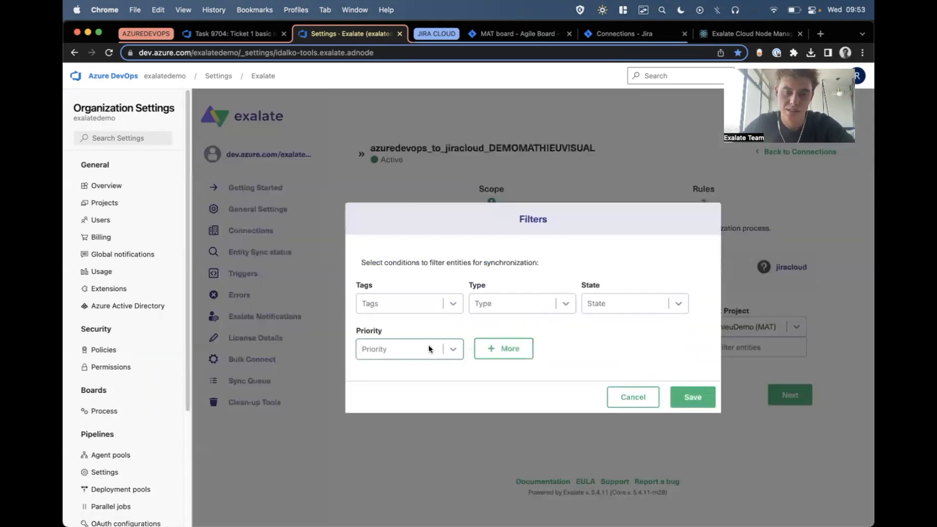
{"action": "left_click", "coordinate": [420, 305]}
{"action": "type", "text": "sync"}
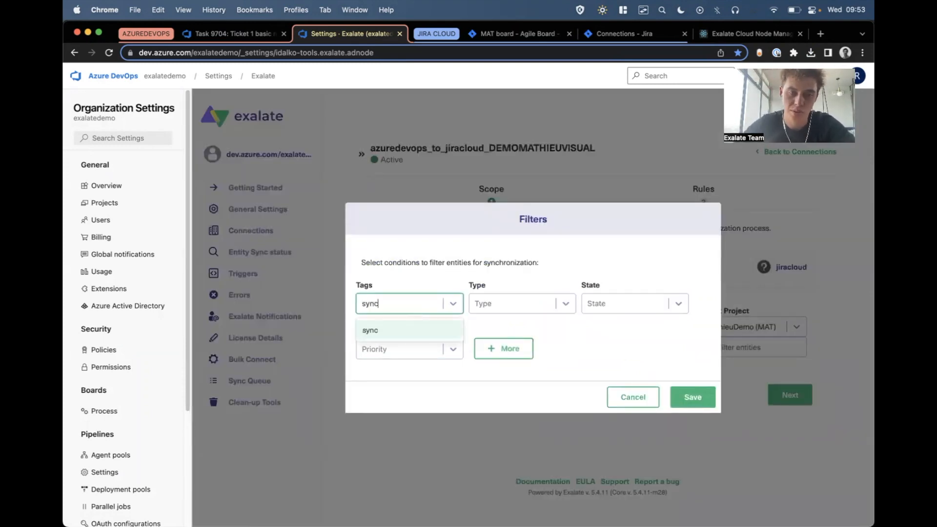
{"action": "left_click", "coordinate": [386, 331]}
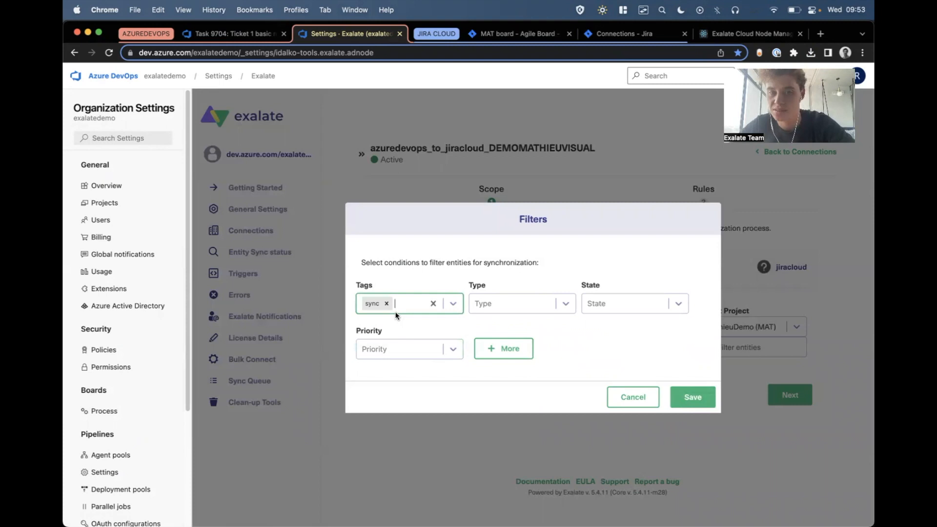
{"action": "left_click", "coordinate": [688, 397]}
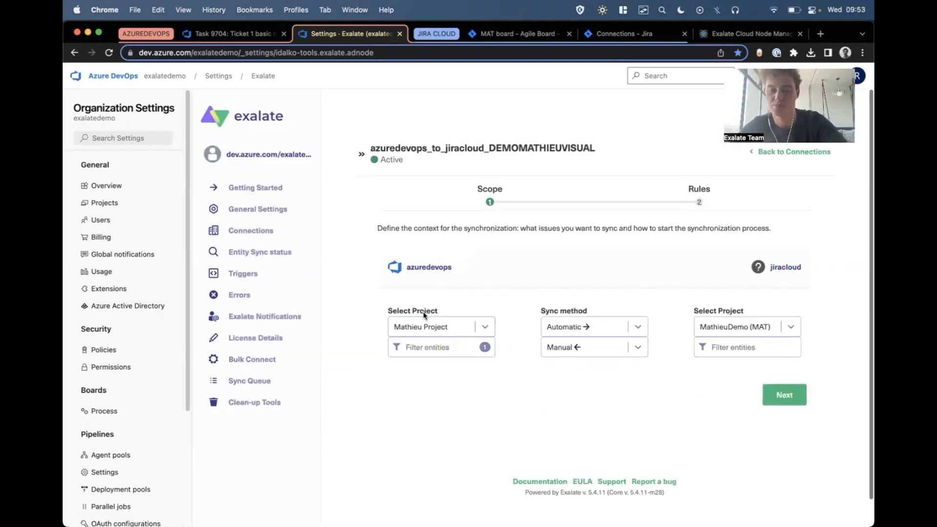
Set the sync method from Jira to Azure DevOps to Automatic, continue to the rules and publish the configuration.
{"action": "left_click", "coordinate": [638, 348]}
{"action": "left_click", "coordinate": [582, 372]}
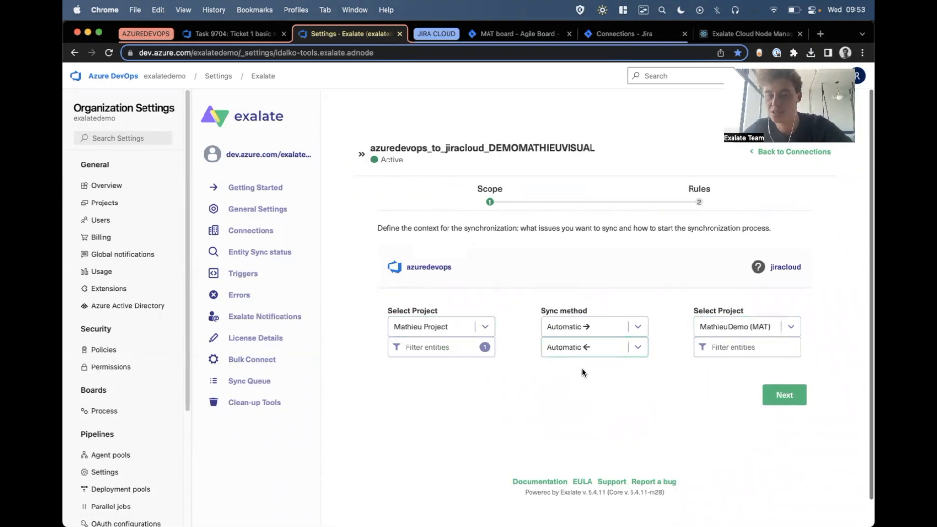
{"action": "left_click", "coordinate": [784, 395]}
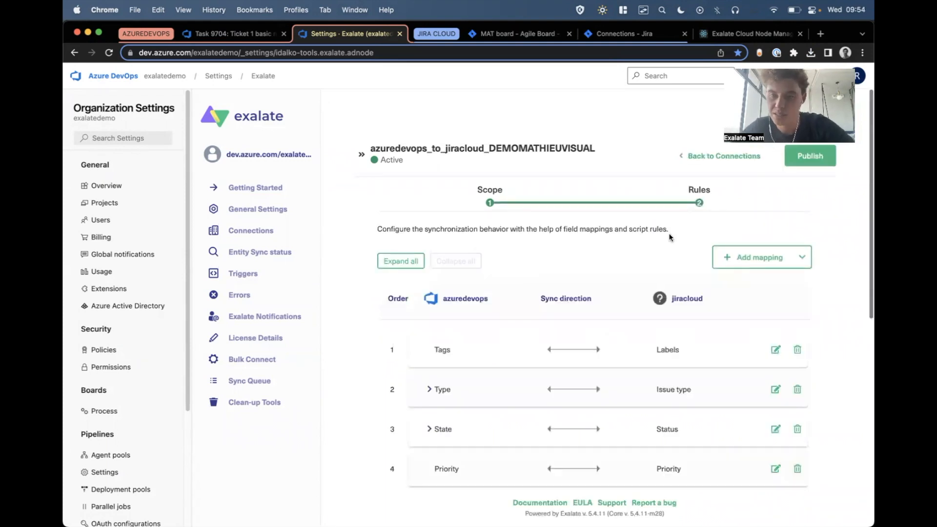
{"action": "left_click", "coordinate": [806, 161]}
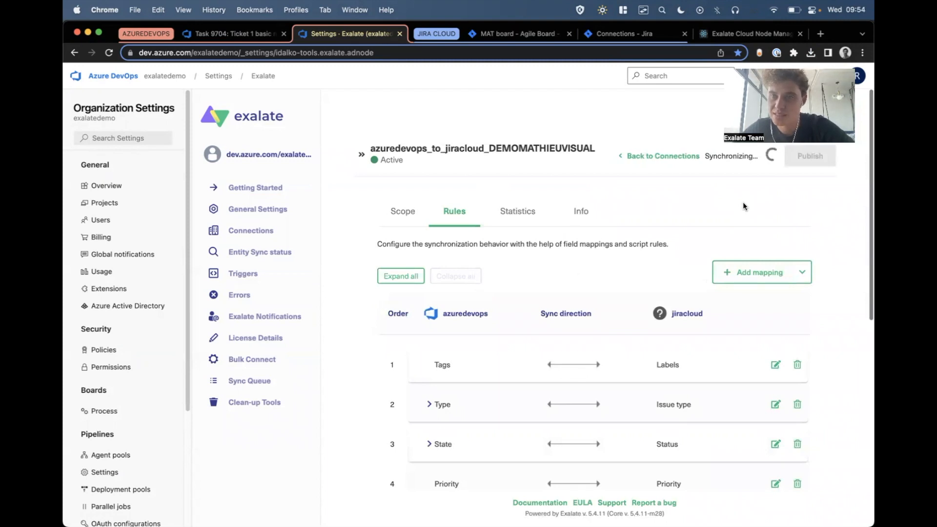
Review the list of field mappings between Azure DevOps and Jira in the connection's rules.
{"action": "scroll", "coordinate": [359, 397], "scroll_direction": "down", "scroll_amount": 1}
{"action": "scroll", "coordinate": [359, 397], "scroll_direction": "up", "scroll_amount": 1}
{"action": "scroll", "coordinate": [359, 396], "scroll_direction": "down", "scroll_amount": 1}
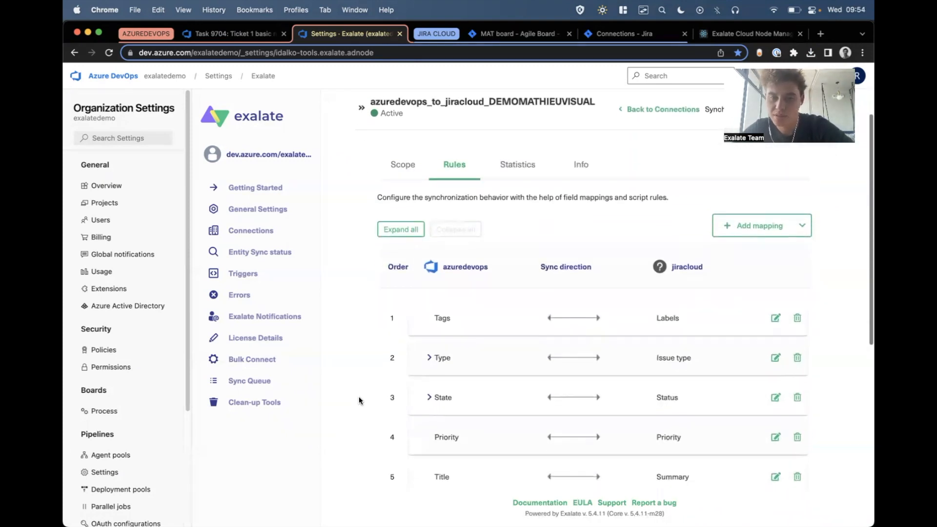
{"action": "scroll", "coordinate": [510, 301], "scroll_direction": "down", "scroll_amount": 5}
{"action": "scroll", "coordinate": [510, 301], "scroll_direction": "up", "scroll_amount": 2}
{"action": "scroll", "coordinate": [510, 301], "scroll_direction": "up", "scroll_amount": 5}
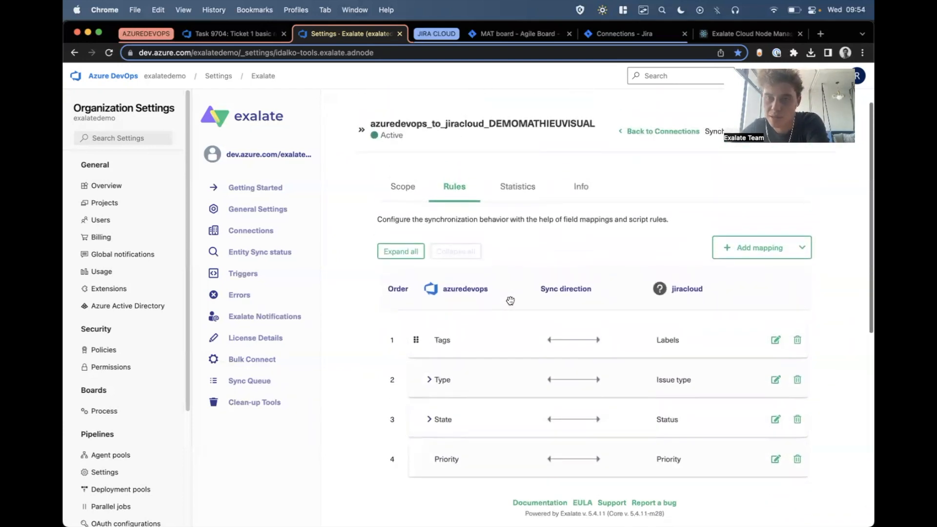
{"action": "scroll", "coordinate": [511, 301], "scroll_direction": "down", "scroll_amount": 2}
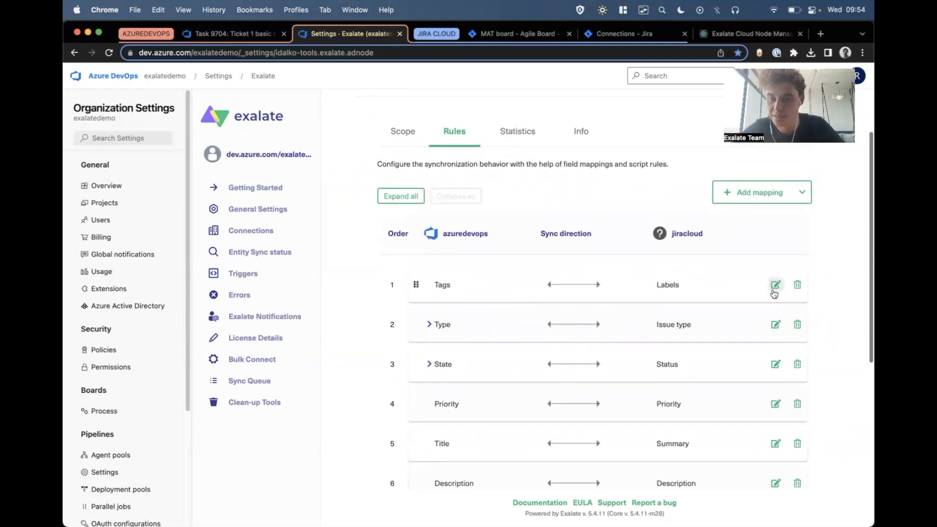
Examine the Tags to Labels mapping and its sync direction options, closing it without saving.
{"action": "left_click", "coordinate": [775, 286]}
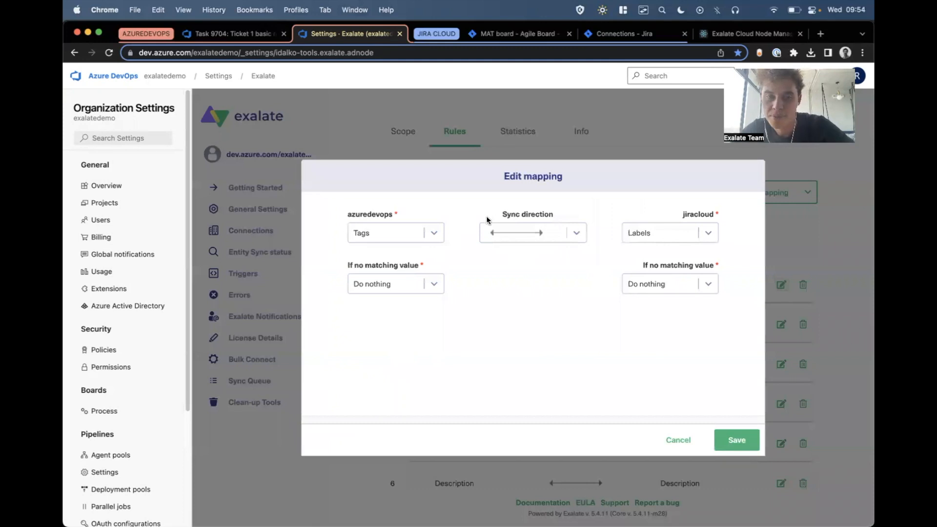
{"action": "left_click", "coordinate": [532, 239]}
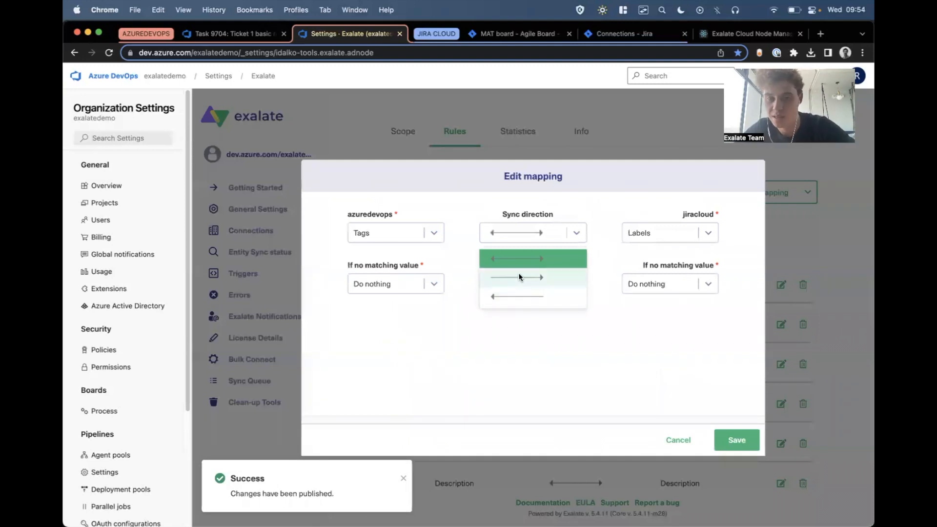
{"action": "left_click", "coordinate": [678, 440]}
Examine the State to Status mapping's value pairs and the options for values without a match, closing it without saving.
{"action": "scroll", "coordinate": [561, 379], "scroll_direction": "down", "scroll_amount": 2}
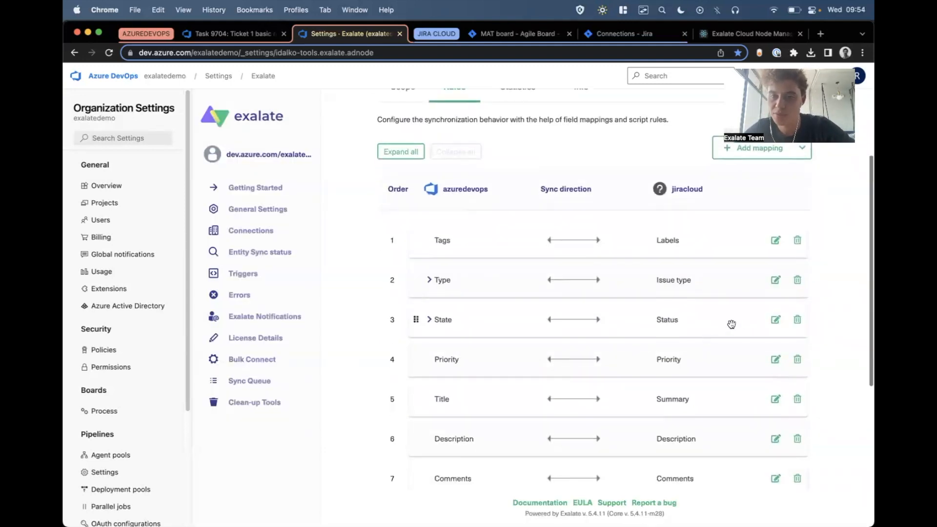
{"action": "left_click", "coordinate": [776, 320]}
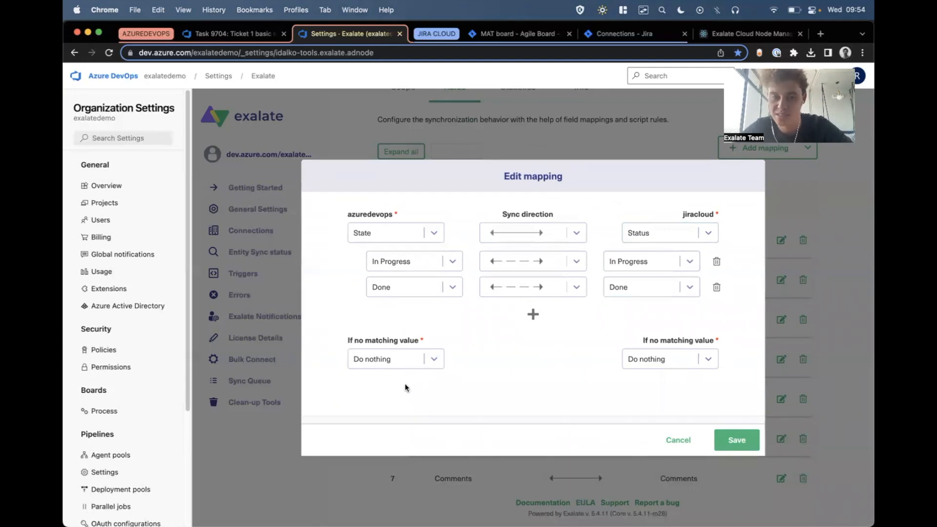
{"action": "left_click", "coordinate": [421, 360]}
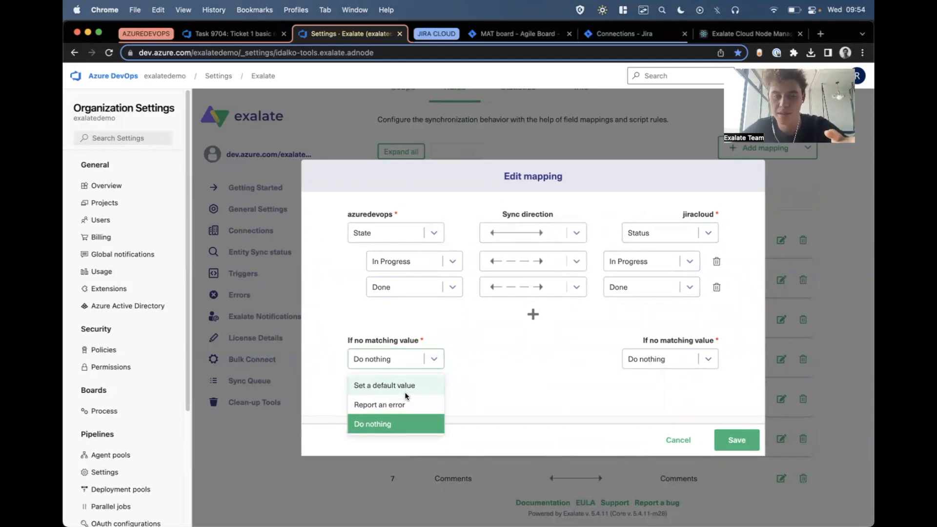
{"action": "left_click", "coordinate": [677, 438]}
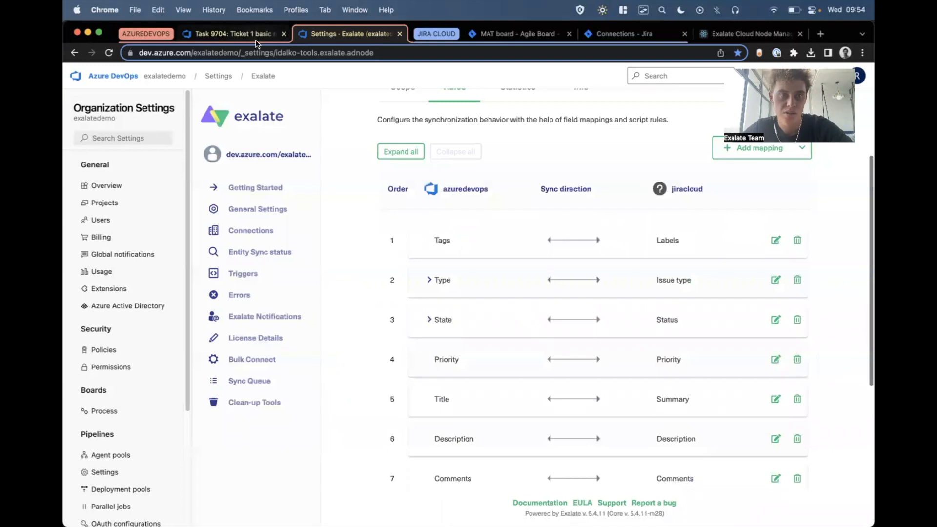
Create and save a task in the Azure DevOps project titled "Ticket 2 visual mode" with the description "more info here".
{"action": "left_click", "coordinate": [230, 33]}
{"action": "left_click", "coordinate": [189, 102]}
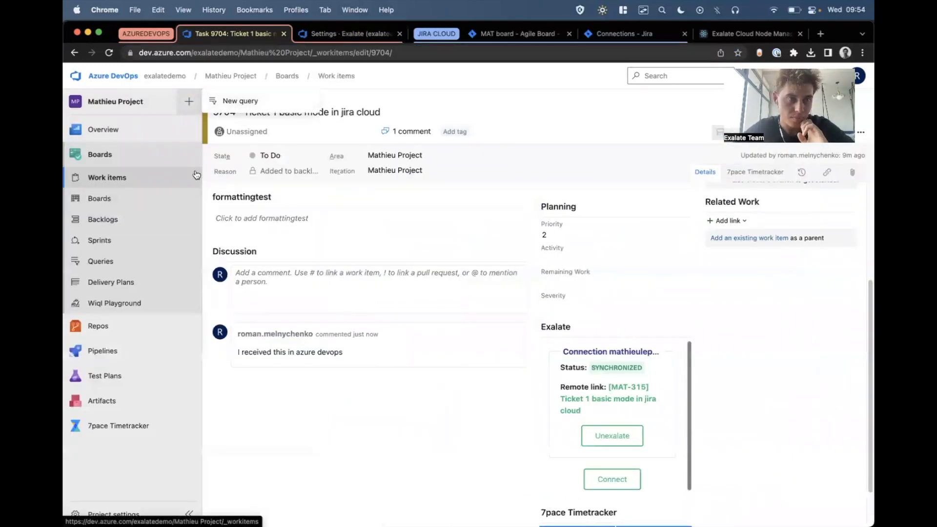
{"action": "left_click", "coordinate": [174, 177]}
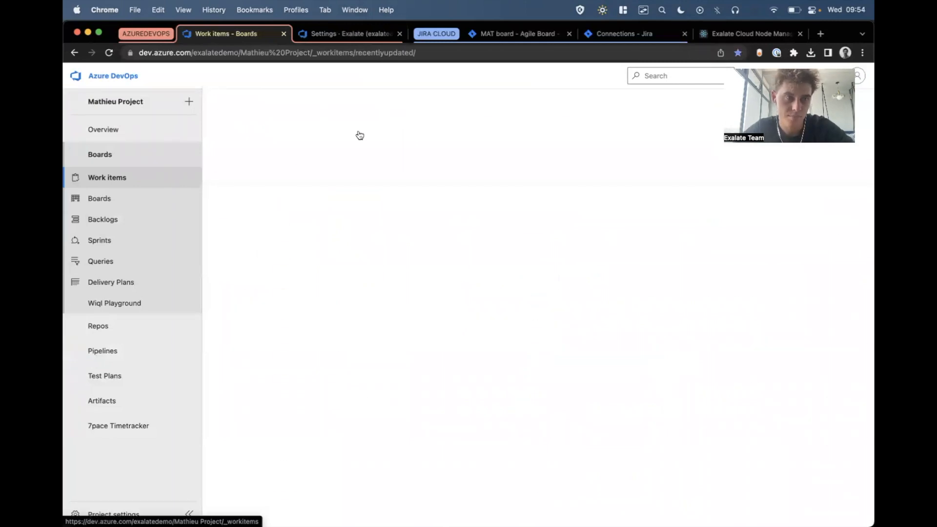
{"action": "left_click", "coordinate": [339, 128]}
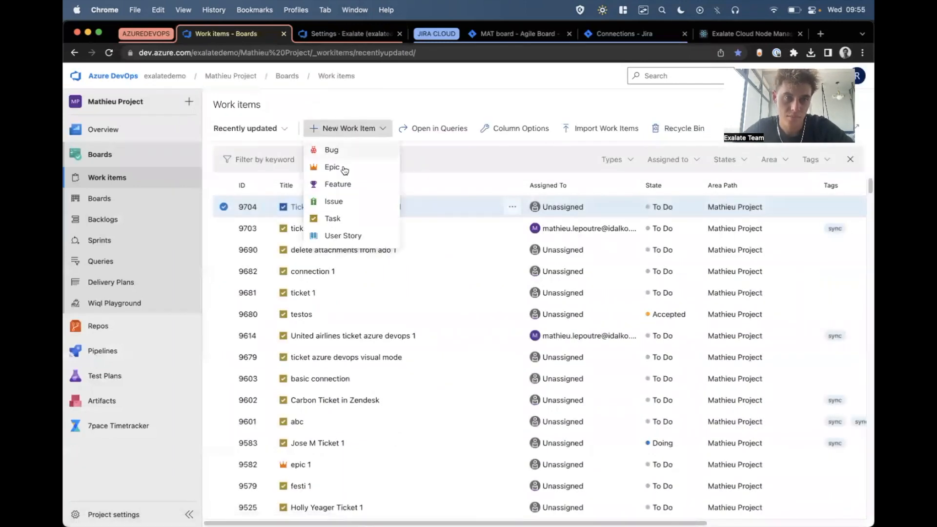
{"action": "left_click", "coordinate": [332, 217]}
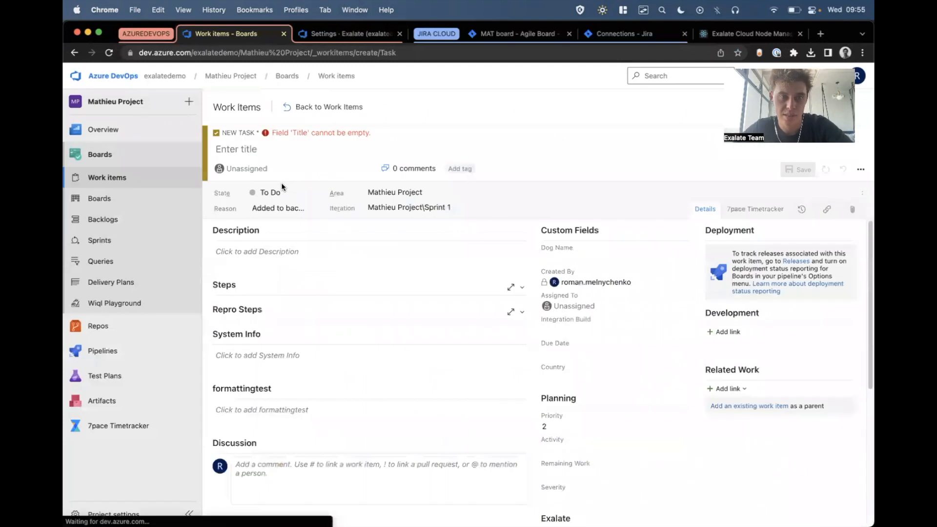
{"action": "type", "text": "Ticket 2"}
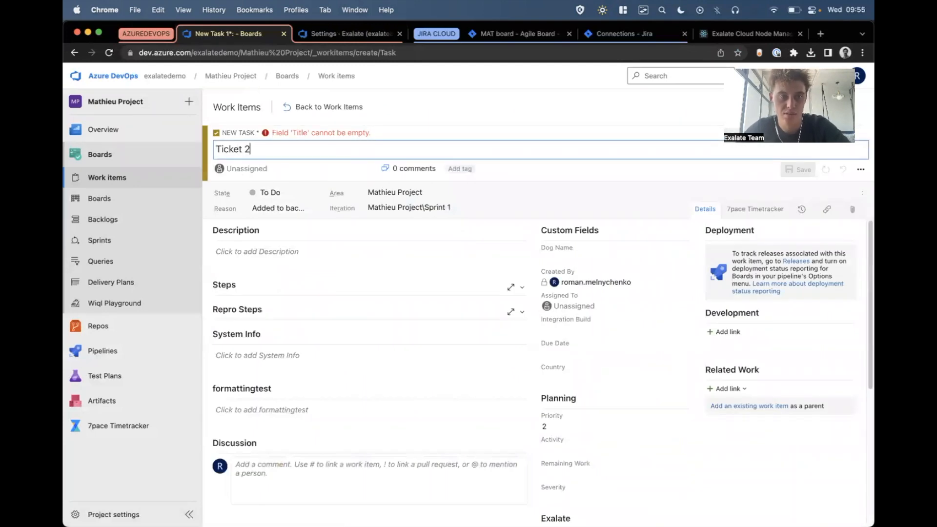
{"action": "type", "text": " visual mode"}
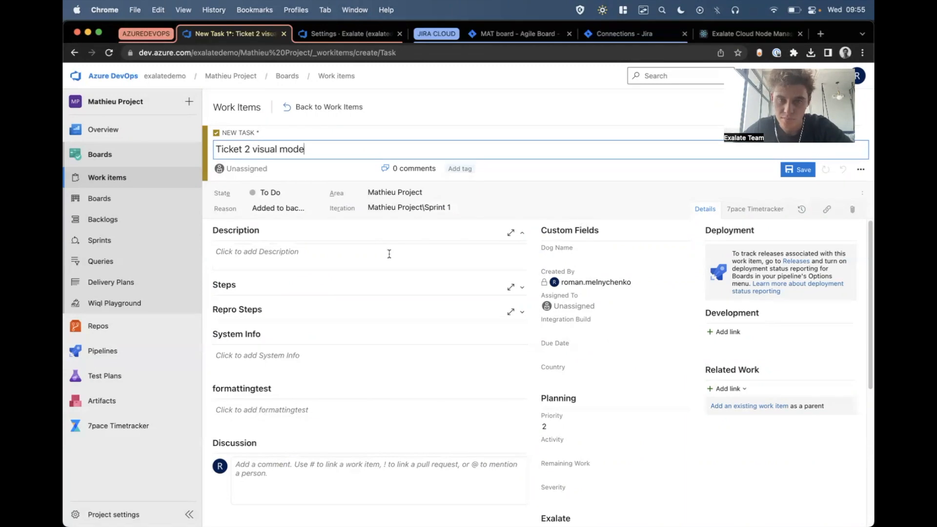
{"action": "left_click", "coordinate": [446, 252]}
{"action": "type", "text": "mo"}
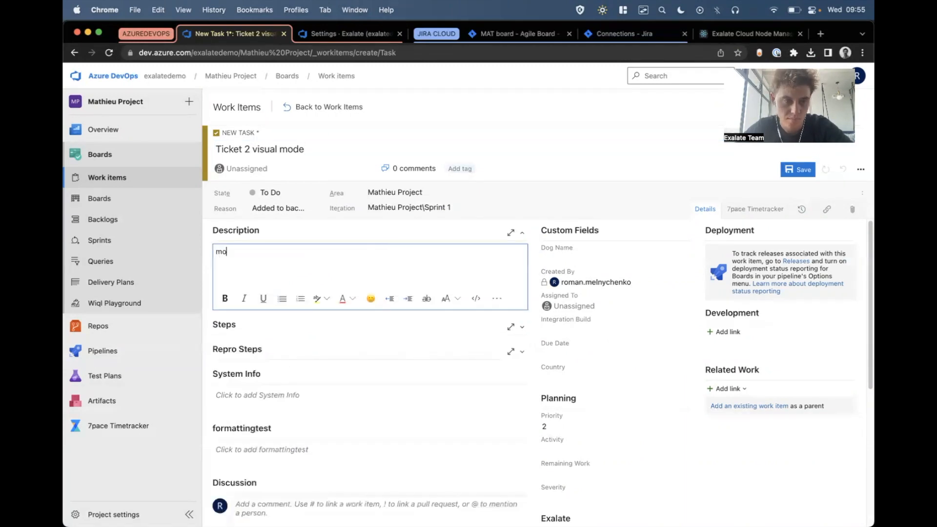
{"action": "type", "text": "re info mere"}
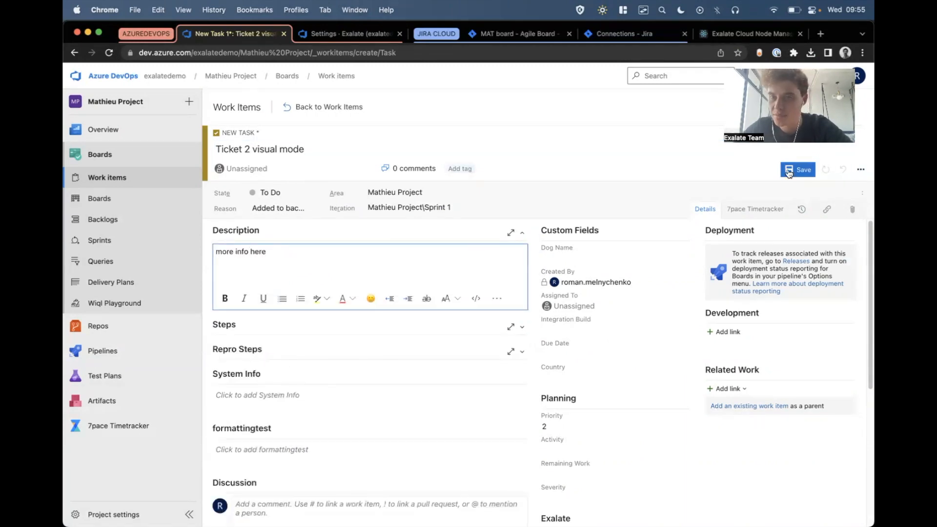
{"action": "left_click", "coordinate": [790, 168]}
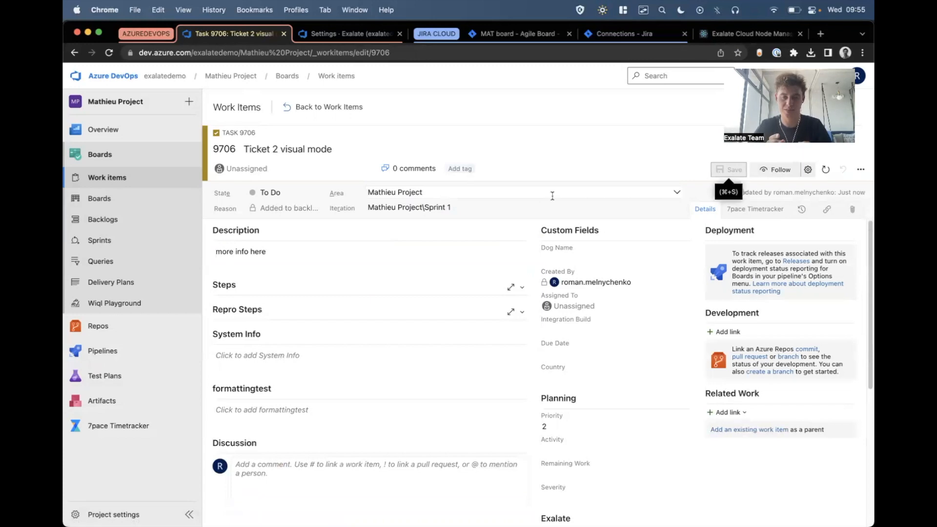
Examine the Exalate synchronization status and manual sync options of the new task.
{"action": "scroll", "coordinate": [564, 309], "scroll_direction": "down", "scroll_amount": 5}
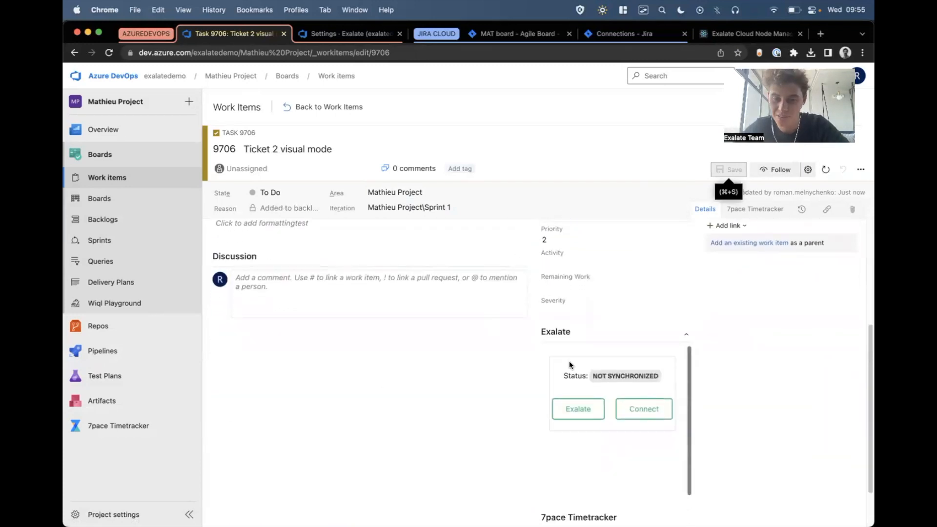
{"action": "left_click_drag", "start_coordinate": [557, 369], "coordinate": [619, 414]}
{"action": "left_click", "coordinate": [639, 467]}
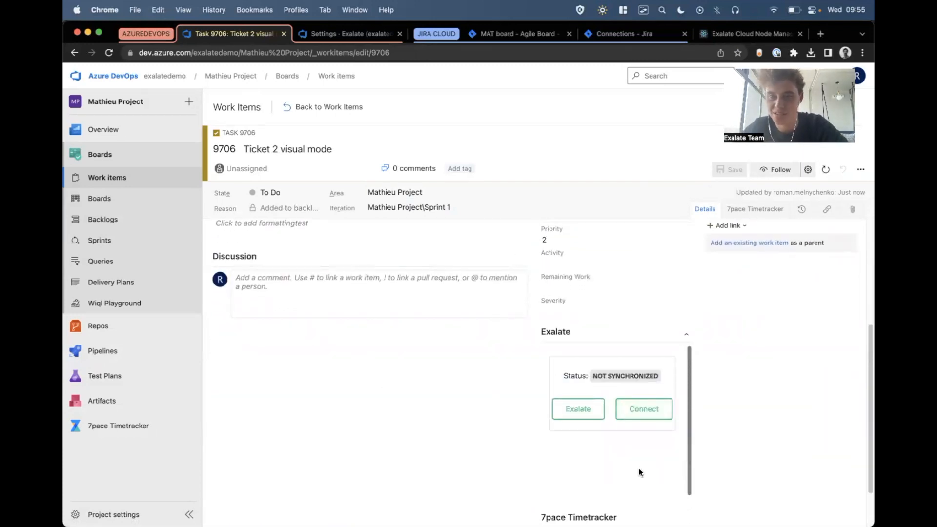
{"action": "left_click", "coordinate": [576, 419]}
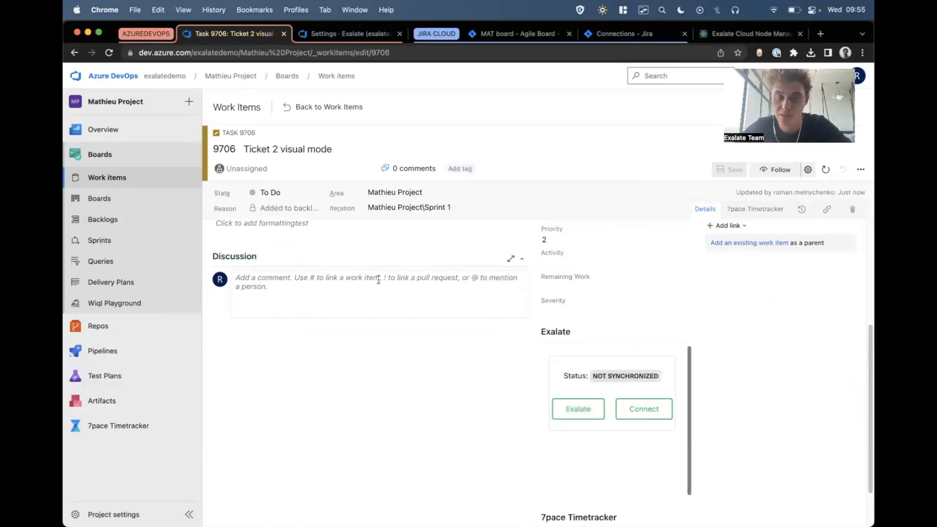
Add the existing tag "sync" to the Azure DevOps task "Ticket 2 visual mode" and save it.
{"action": "scroll", "coordinate": [454, 390], "scroll_direction": "up", "scroll_amount": 5}
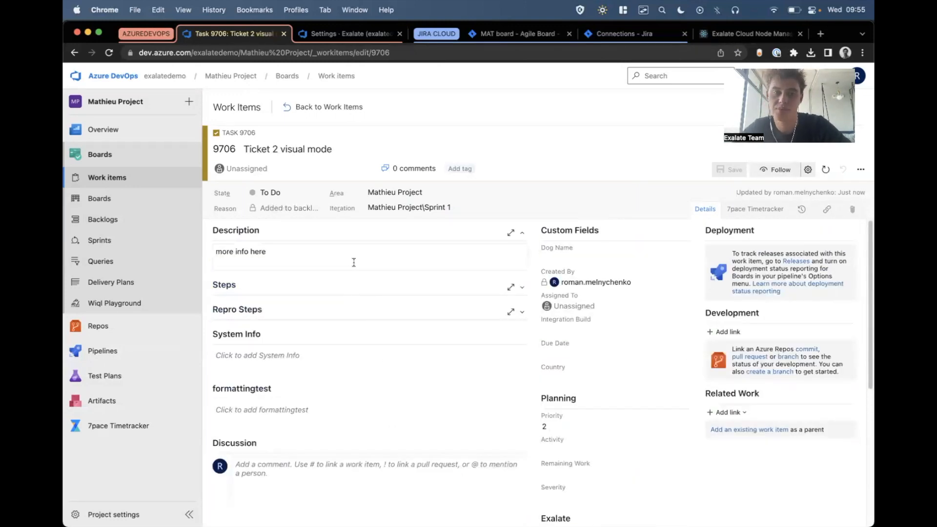
{"action": "left_click", "coordinate": [466, 168]}
{"action": "type", "text": "sync"}
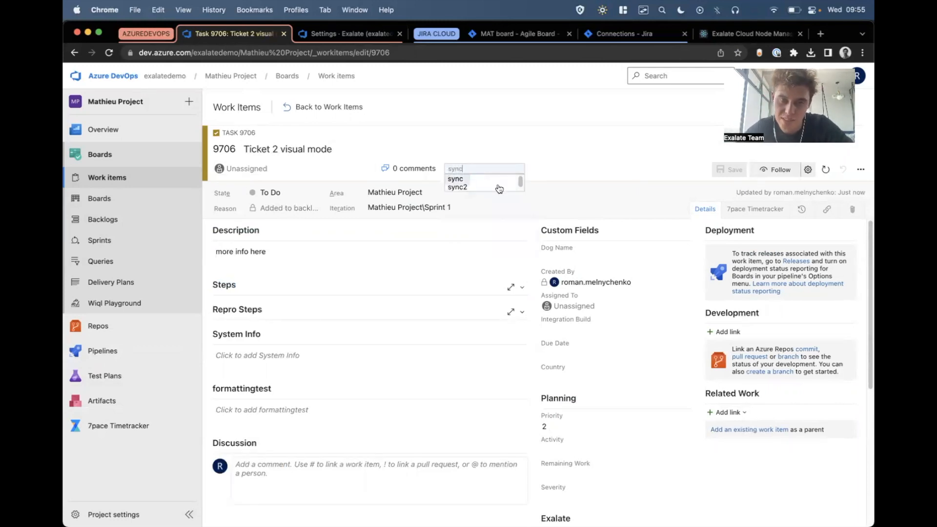
{"action": "left_click", "coordinate": [461, 178]}
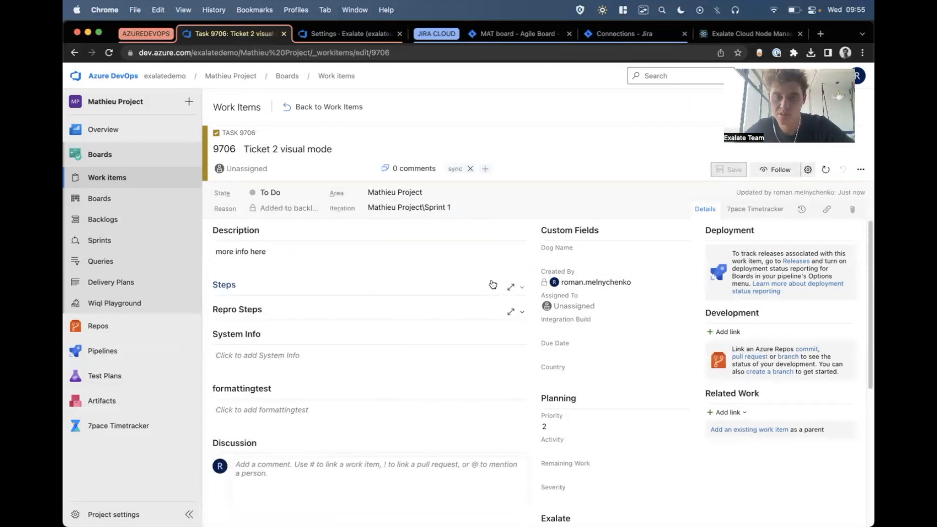
Reload the task and check its Exalate synchronization status and remote link.
{"action": "scroll", "coordinate": [491, 284], "scroll_direction": "down", "scroll_amount": 5}
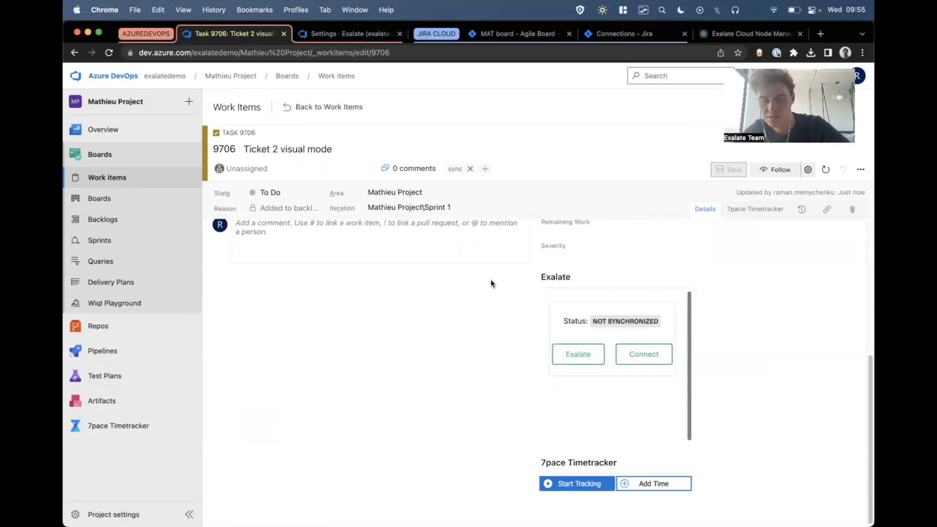
{"action": "key", "text": "super+r"}
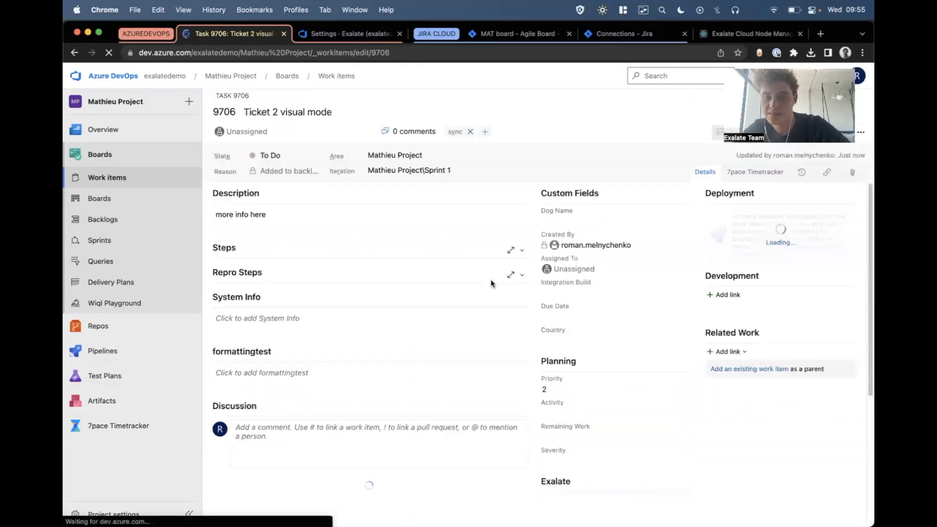
{"action": "scroll", "coordinate": [490, 312], "scroll_direction": "down", "scroll_amount": 4}
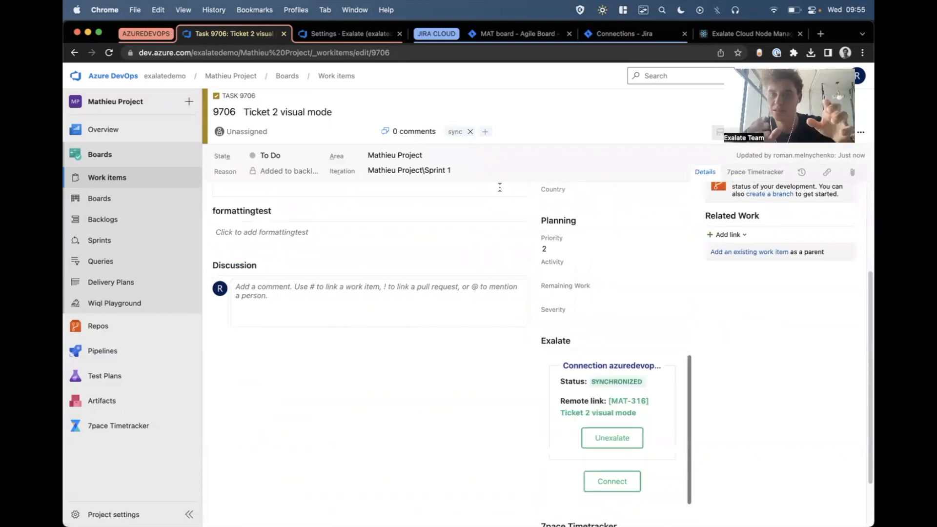
Open the linked Jira issue MAT-316 and add the comment "received the ticket in Jira cloud".
{"action": "left_click", "coordinate": [615, 404]}
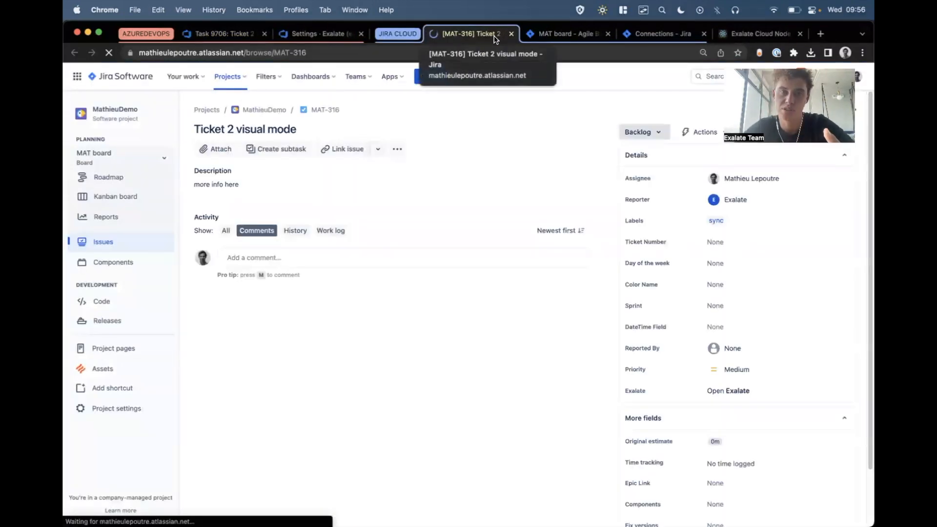
{"action": "left_click", "coordinate": [245, 259]}
{"action": "type", "text": "received the ticket in jir"}
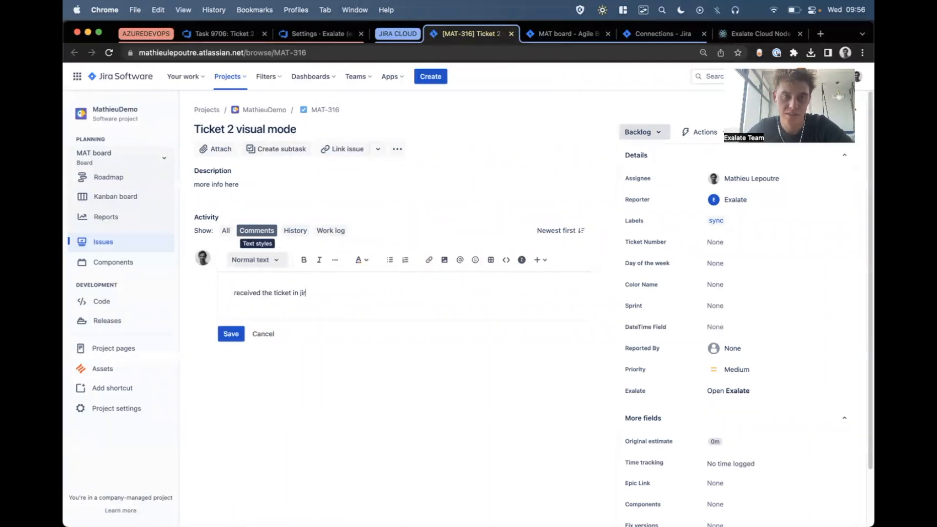
{"action": "left_click", "coordinate": [233, 332]}
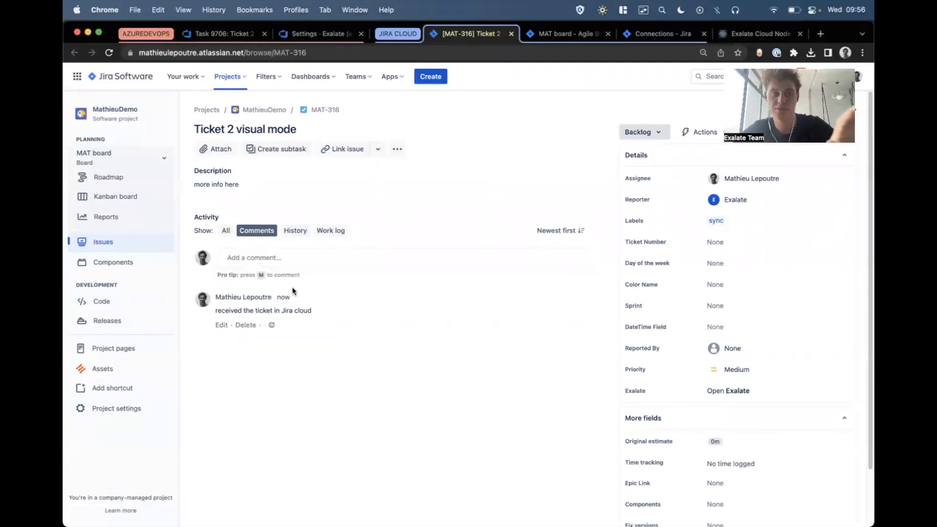
Post a second comment on the Jira issue containing the image Exalate-trackers-world.png.
{"action": "left_click", "coordinate": [275, 259]}
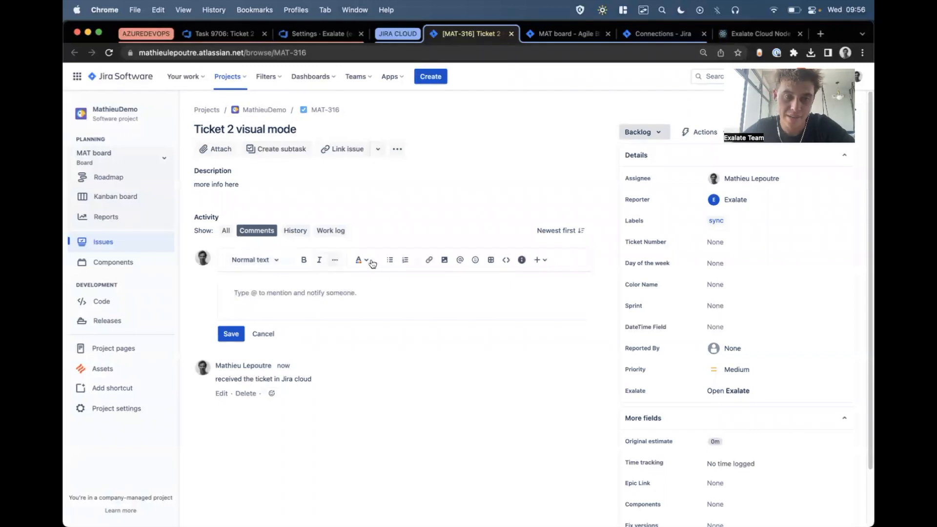
{"action": "left_click", "coordinate": [448, 266]}
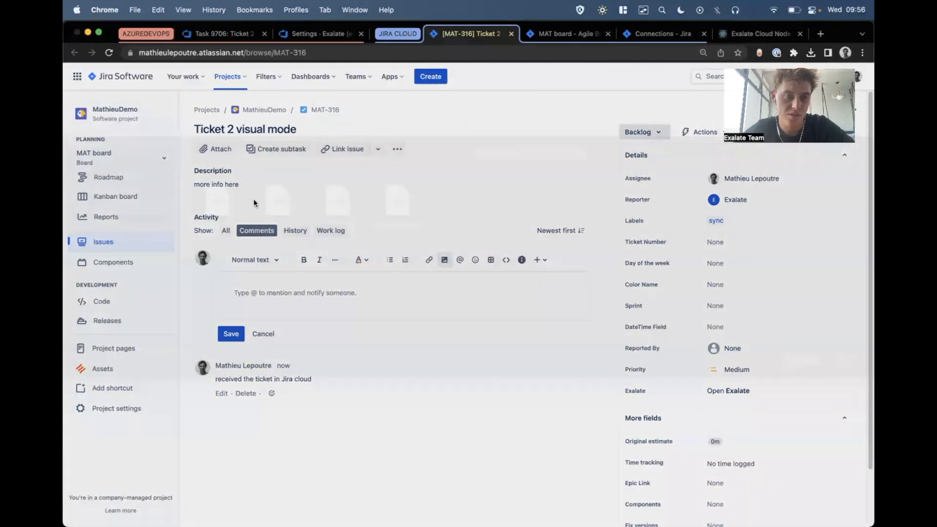
{"action": "left_click", "coordinate": [844, 379]}
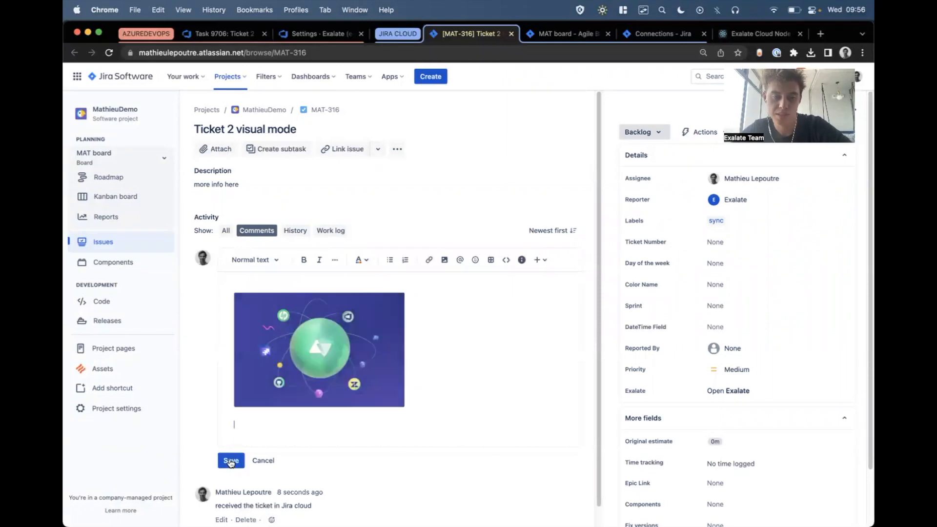
{"action": "left_click", "coordinate": [230, 461]}
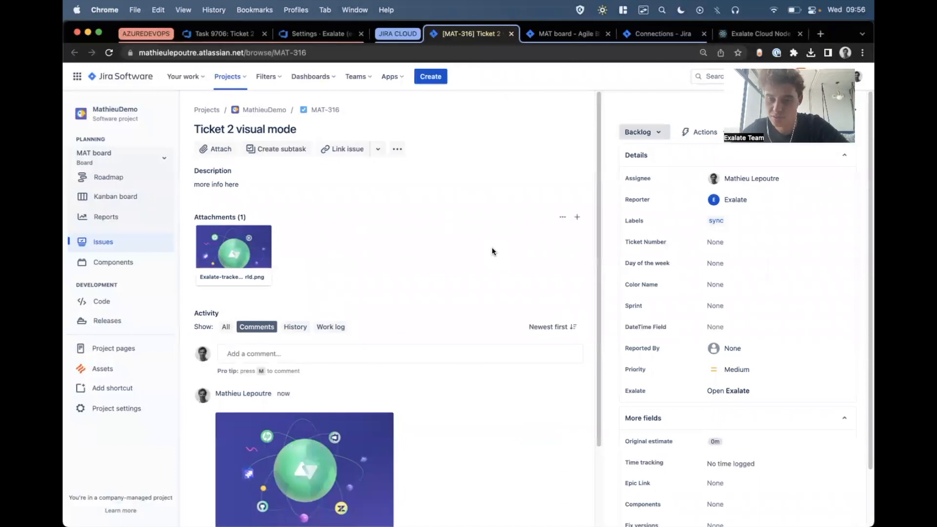
Check the Jira issue's Exalate status and the synchronized comments and attachment on the Azure DevOps task.
{"action": "left_click", "coordinate": [727, 391]}
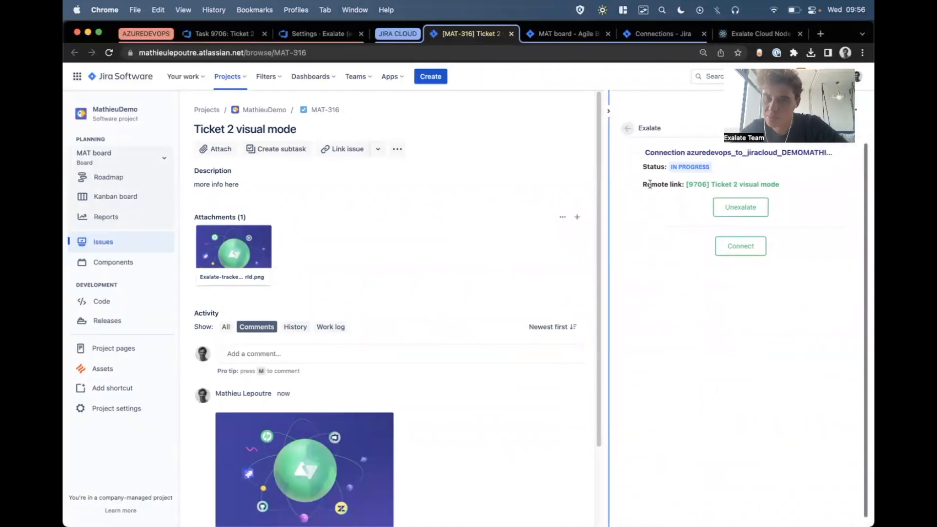
{"action": "left_click_drag", "start_coordinate": [647, 167], "coordinate": [675, 167]}
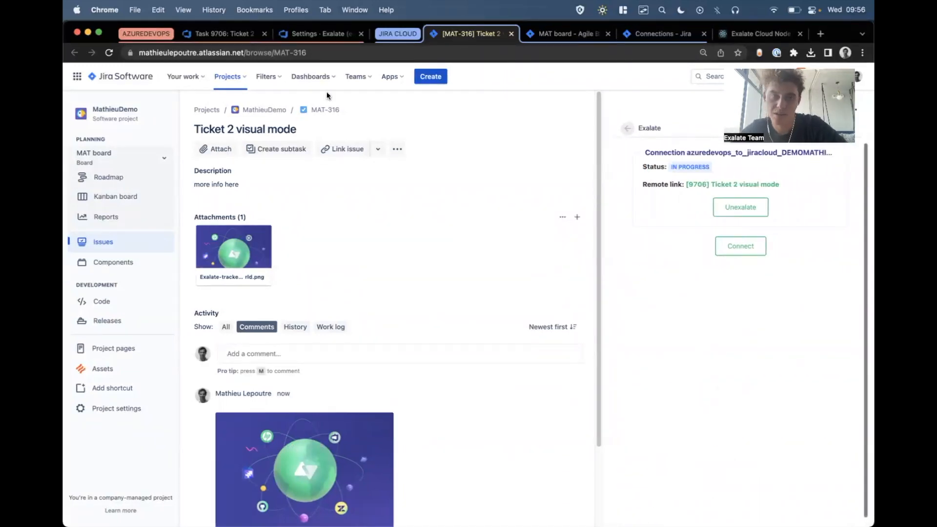
{"action": "left_click", "coordinate": [222, 34]}
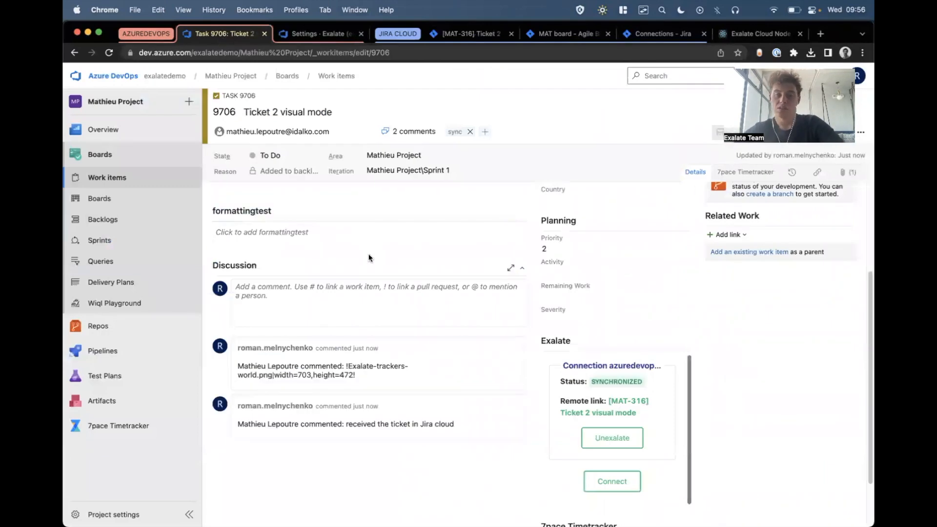
{"action": "scroll", "coordinate": [369, 258], "scroll_direction": "up", "scroll_amount": 5}
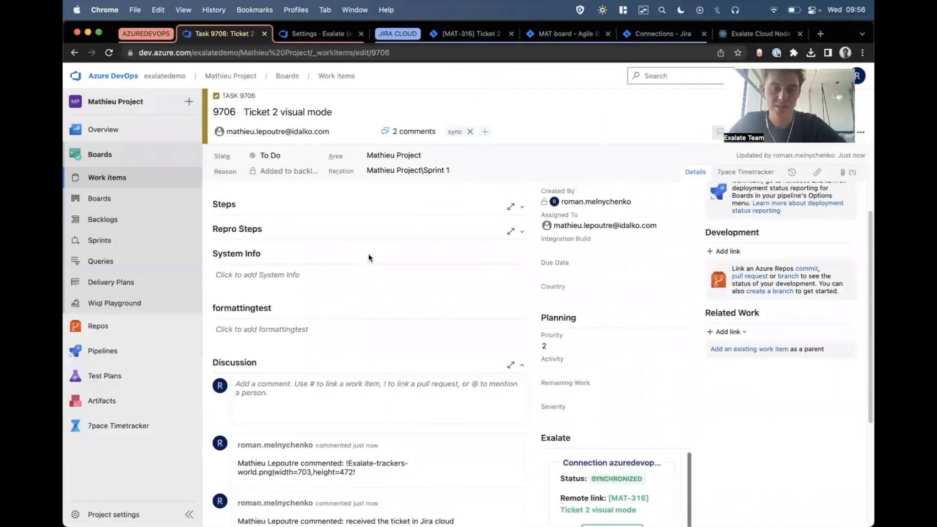
{"action": "left_click", "coordinate": [848, 174]}
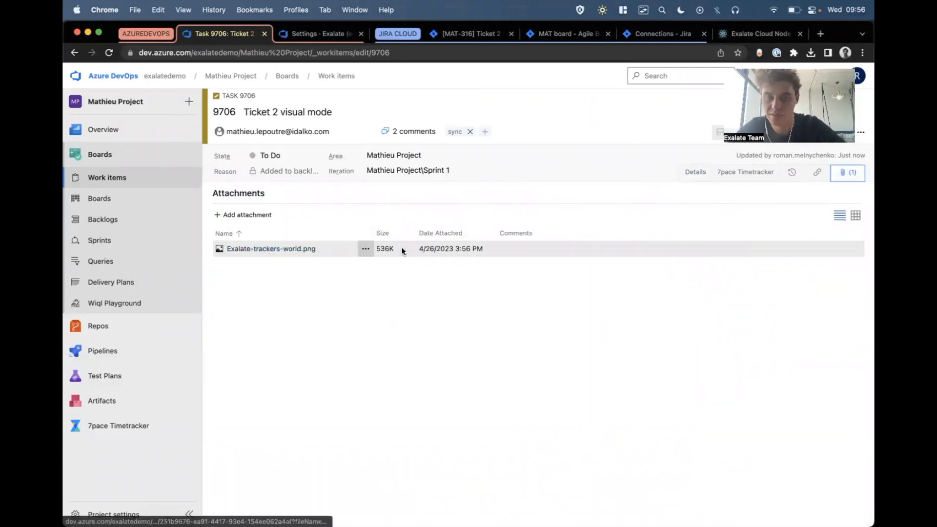
Locate the Dog Name field on the Azure DevOps task and the Color Name field on the Jira issue.
{"action": "left_click", "coordinate": [699, 174]}
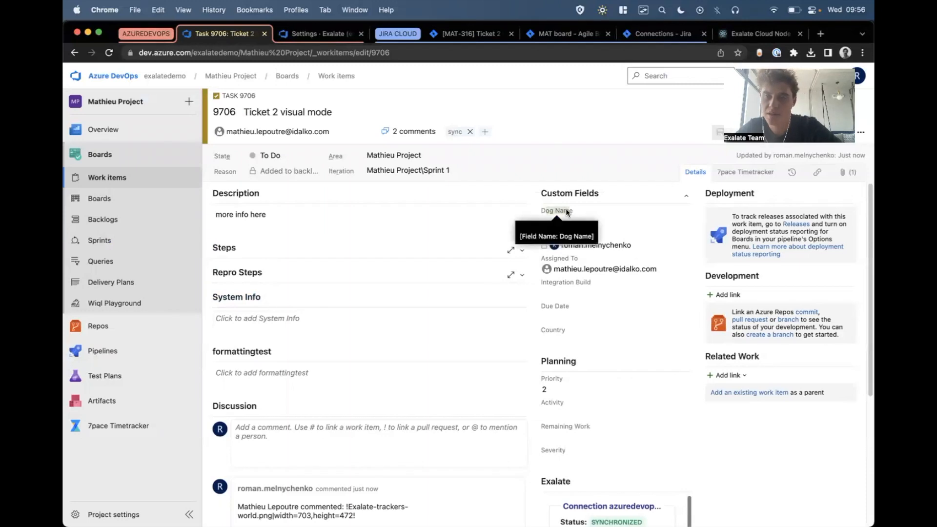
{"action": "left_click", "coordinate": [466, 34]}
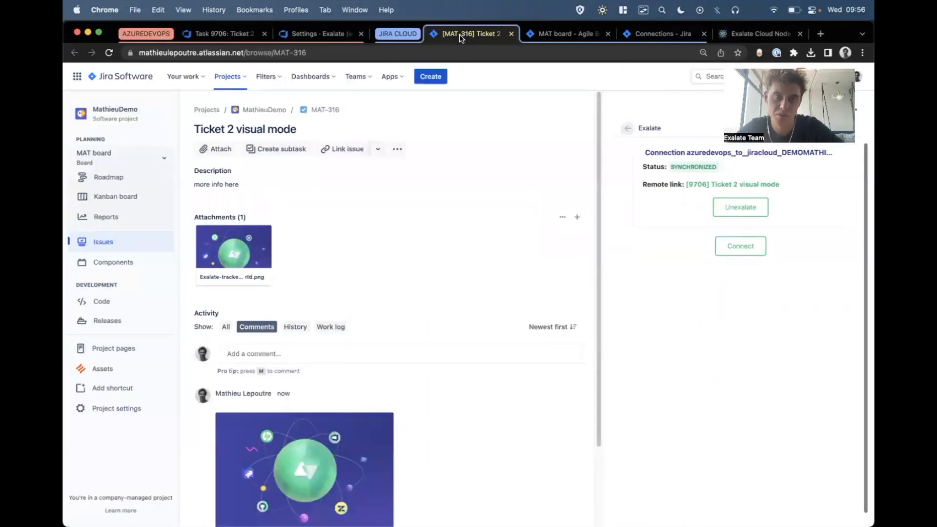
{"action": "left_click", "coordinate": [618, 129]}
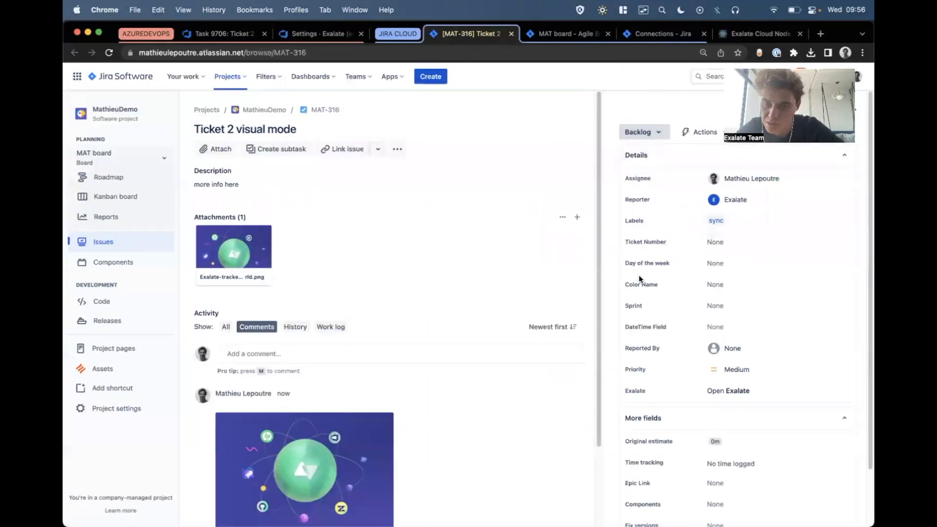
Add a two-way mapping from the Azure DevOps Dog Name field to the Jira Color Name field in the Visual mode connection's rules.
{"action": "left_click", "coordinate": [324, 35]}
{"action": "scroll", "coordinate": [350, 182], "scroll_direction": "up", "scroll_amount": 3}
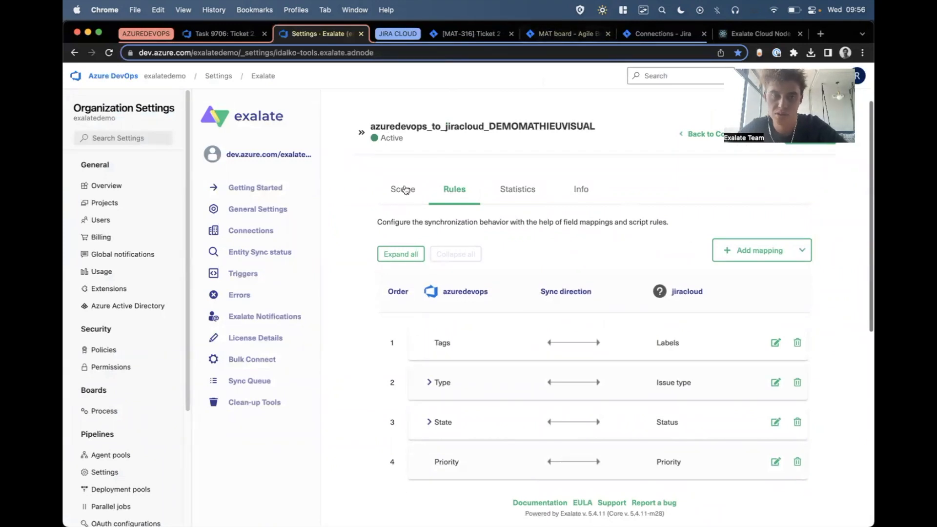
{"action": "left_click", "coordinate": [757, 250]}
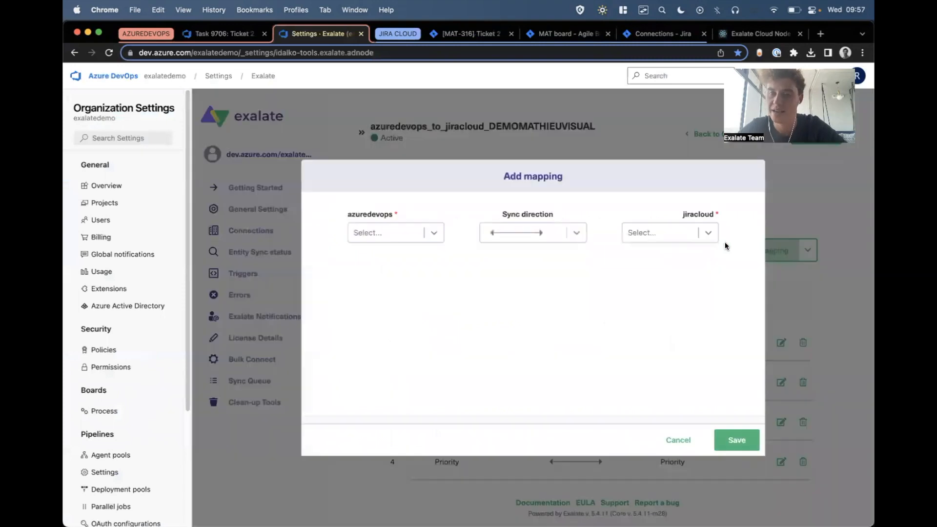
{"action": "left_click", "coordinate": [391, 232]}
{"action": "type", "text": "Dog"}
{"action": "left_click", "coordinate": [420, 264]}
{"action": "left_click", "coordinate": [639, 234]}
{"action": "type", "text": "colo"}
{"action": "left_click", "coordinate": [738, 440]}
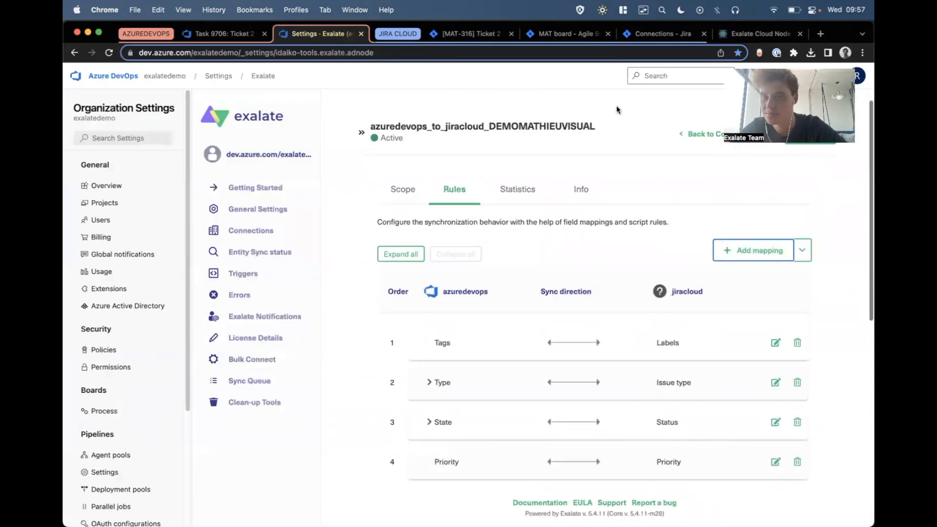
Publish the updated rules of the azuredevops_to_jiracloud_DEMOMATHIEUVISUAL connection.
{"action": "left_click", "coordinate": [812, 132]}
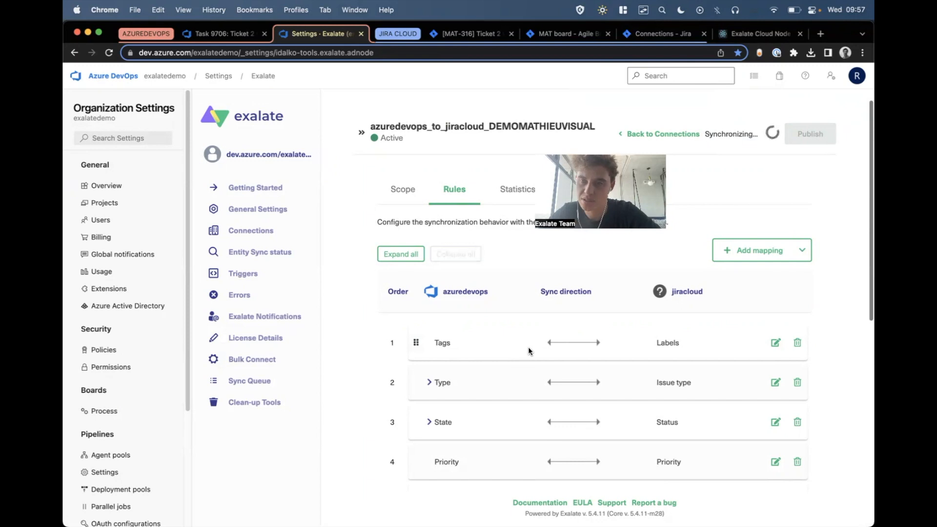
{"action": "scroll", "coordinate": [528, 347], "scroll_direction": "down", "scroll_amount": 7}
{"action": "scroll", "coordinate": [459, 265], "scroll_direction": "up", "scroll_amount": 7}
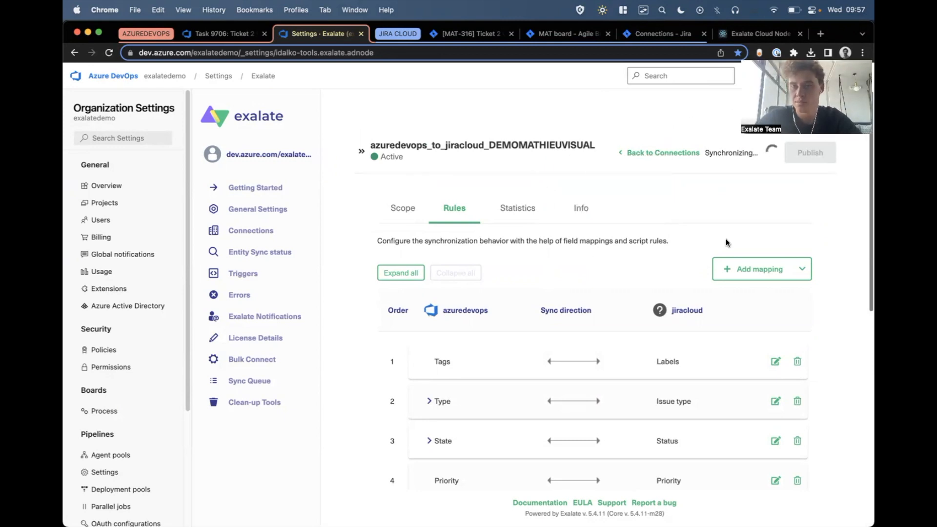
Set Dog Name to "Skye" on the Azure DevOps task "Ticket 2 visual mode" and save it.
{"action": "left_click", "coordinate": [204, 36]}
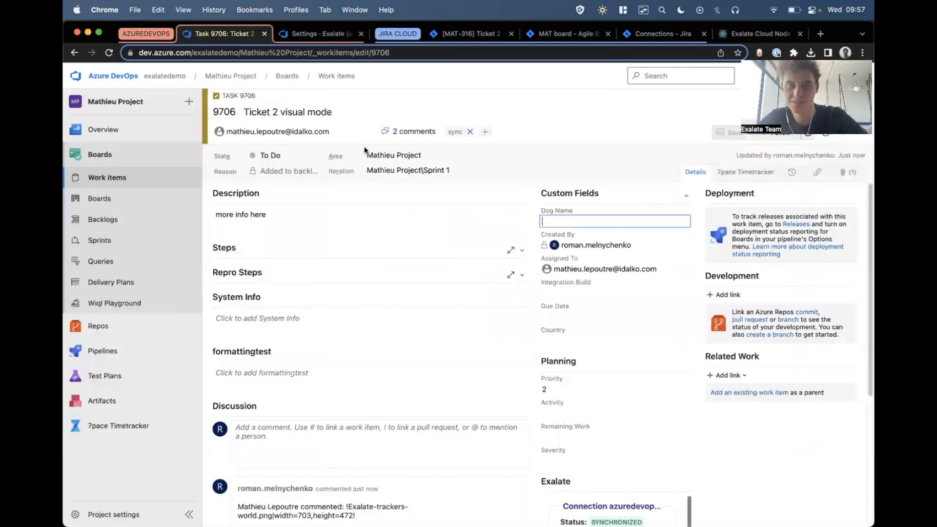
{"action": "type", "text": "Skye"}
{"action": "left_click", "coordinate": [724, 134]}
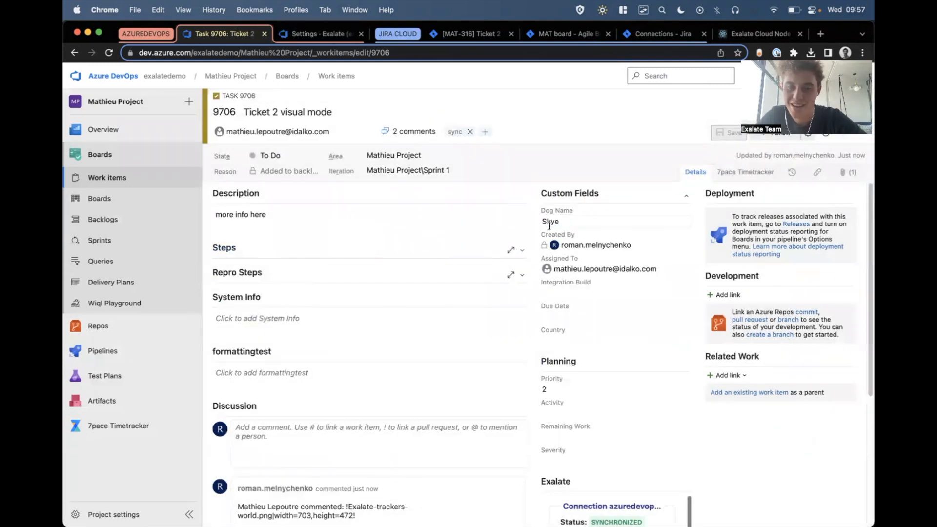
Check the Color Name value on the linked Jira issue MAT-316.
{"action": "left_click", "coordinate": [466, 33]}
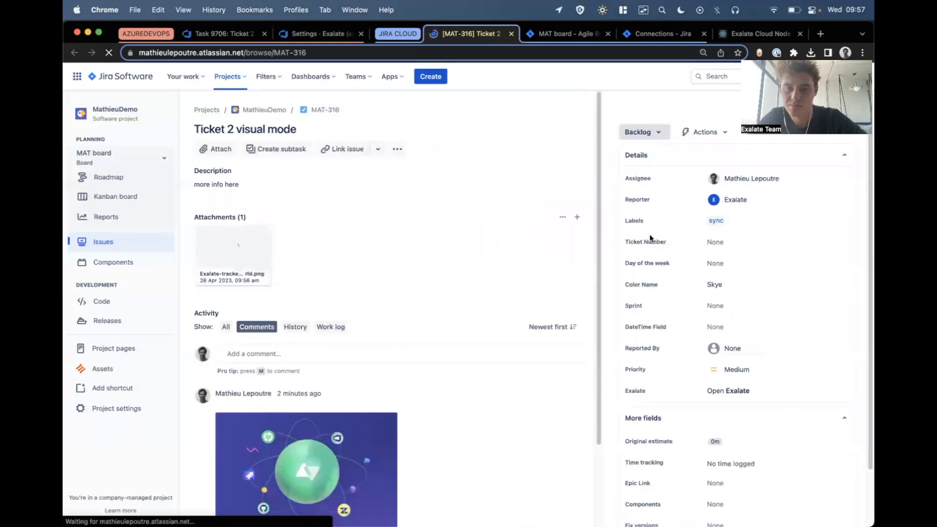
{"action": "scroll", "coordinate": [699, 301], "scroll_direction": "up", "scroll_amount": 5}
{"action": "scroll", "coordinate": [699, 302], "scroll_direction": "up", "scroll_amount": 2}
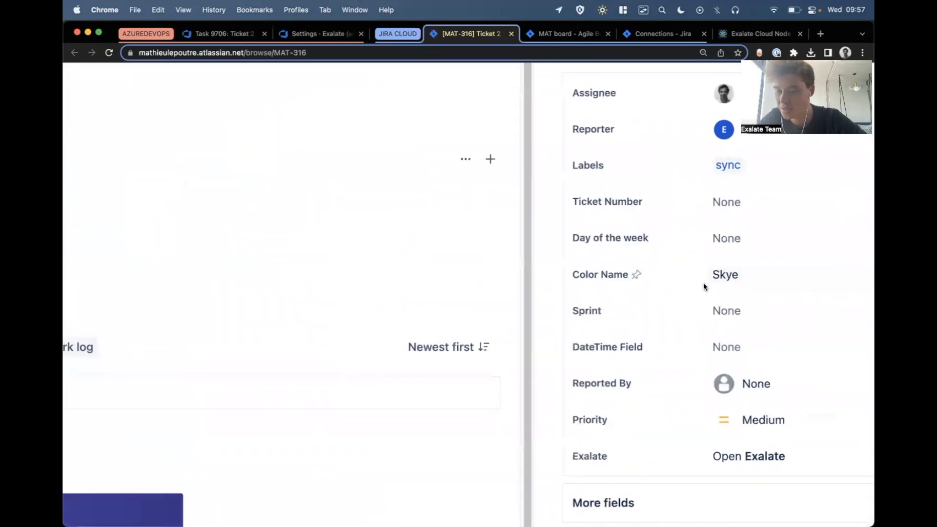
{"action": "scroll", "coordinate": [757, 305], "scroll_direction": "down", "scroll_amount": 7}
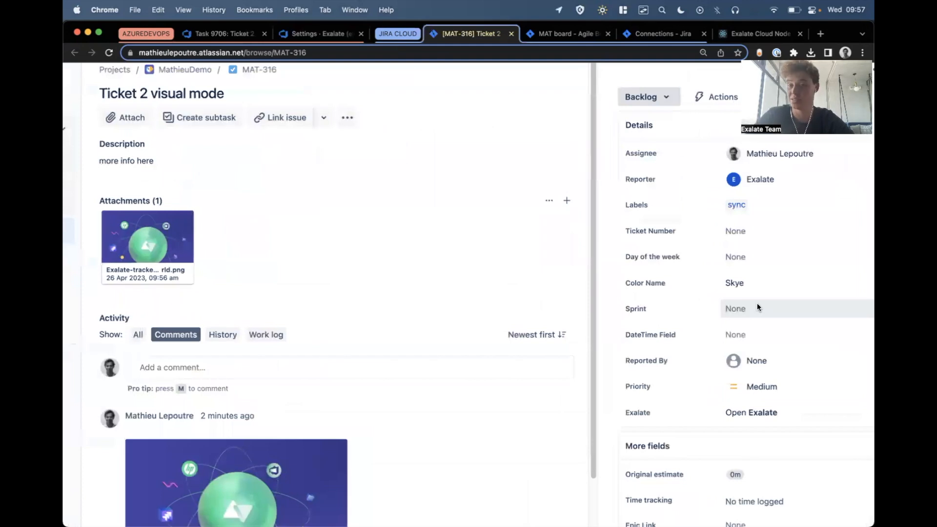
Set the Jira issue's Color Name to "Blue" and save the field.
{"action": "left_click", "coordinate": [737, 286]}
{"action": "type", "text": "Blue"}
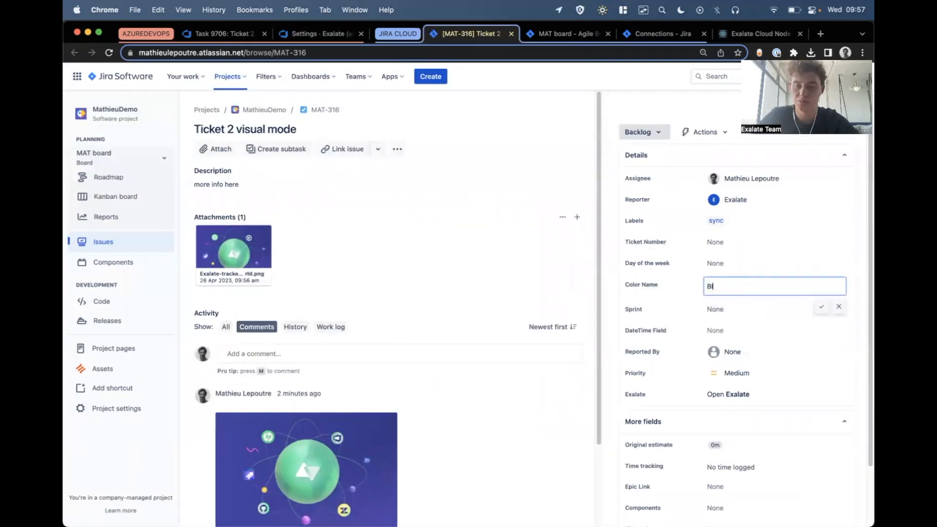
{"action": "left_click", "coordinate": [822, 308]}
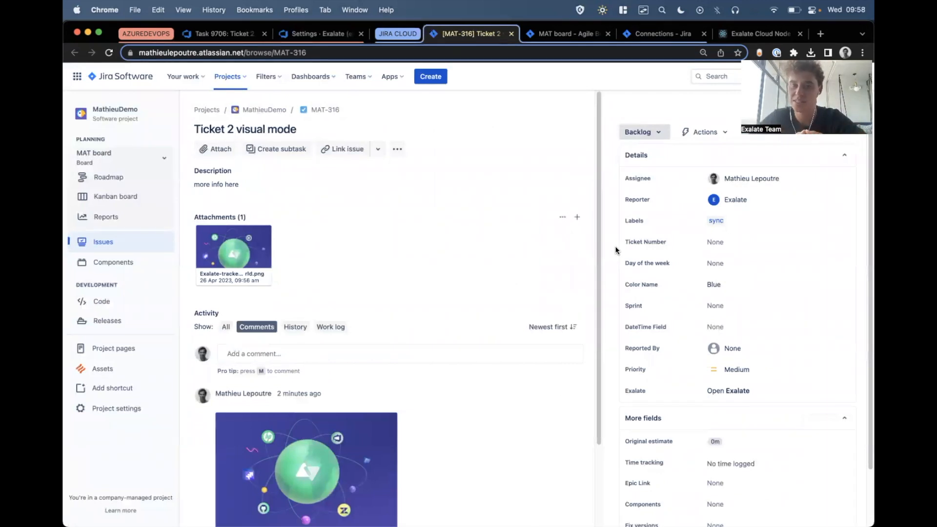
Deactivate the azuredevops_to_jiracloud_DEMOMATHIEUVISUAL connection on the Jira Cloud side.
{"action": "left_click", "coordinate": [122, 196]}
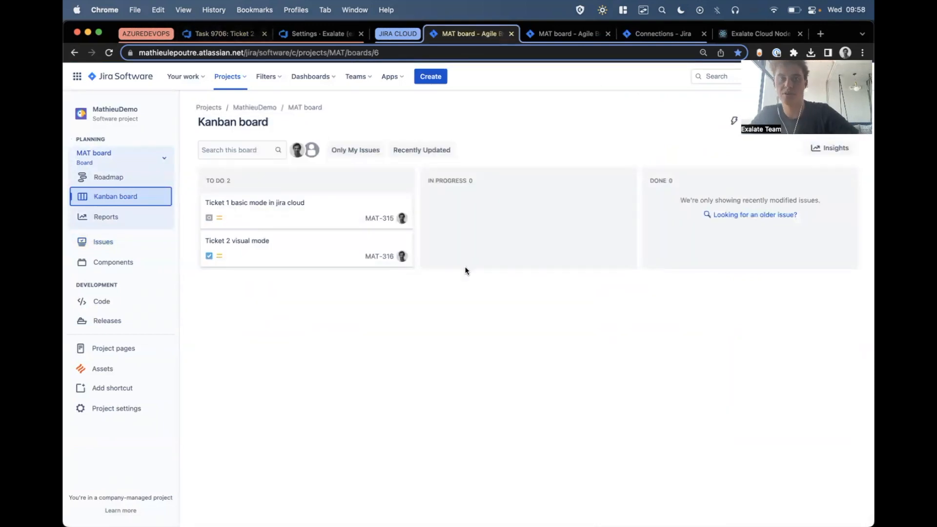
{"action": "left_click", "coordinate": [638, 37]}
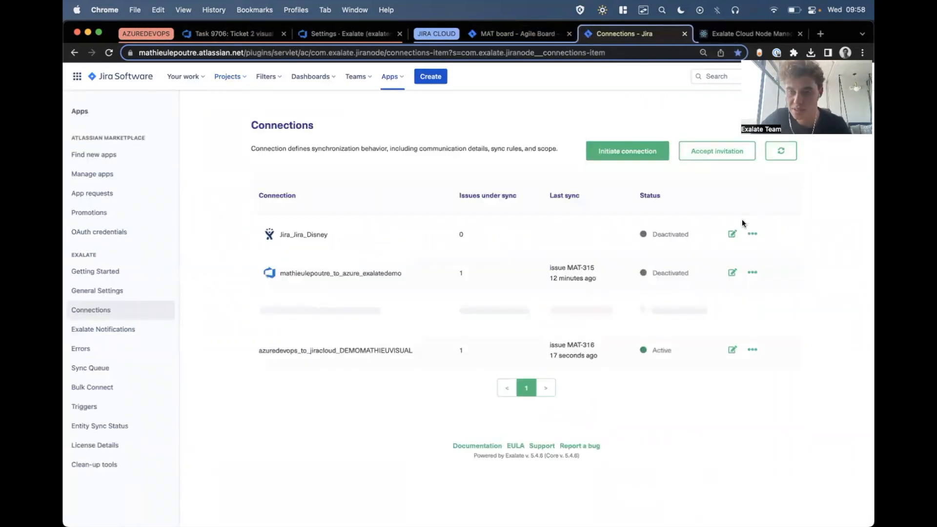
{"action": "left_click", "coordinate": [752, 351]}
{"action": "left_click", "coordinate": [761, 367]}
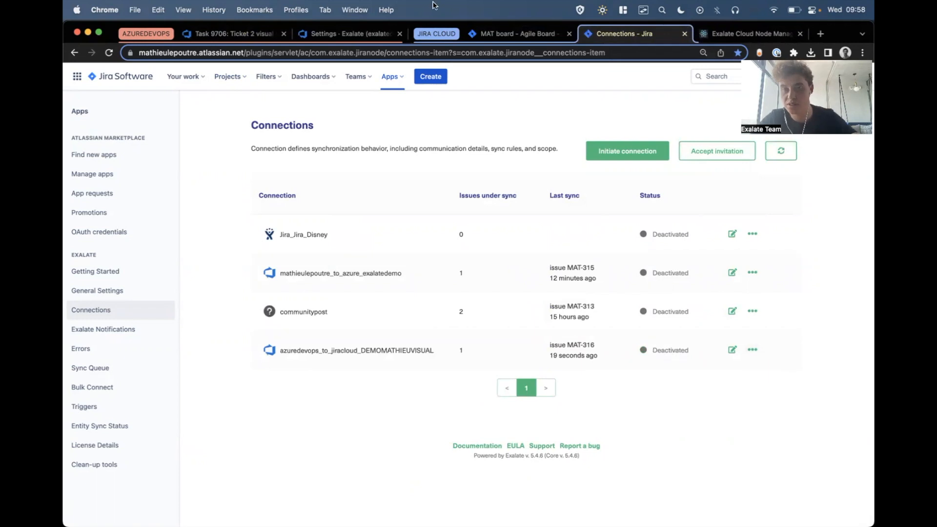
Deactivate the azuredevops_to_jiracloud_DEMOMATHIEUVISUAL connection in the Exalate settings of Azure DevOps.
{"action": "left_click", "coordinate": [347, 34]}
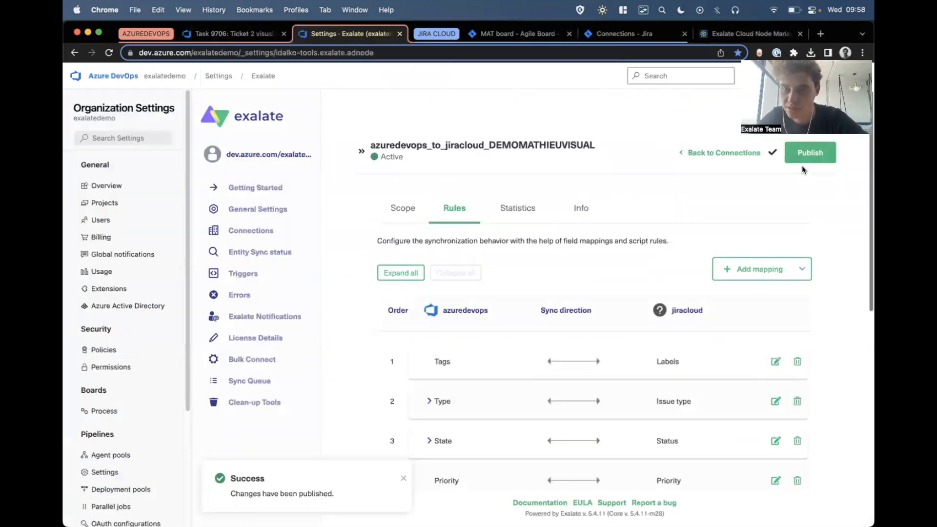
{"action": "left_click", "coordinate": [734, 151]}
{"action": "scroll", "coordinate": [796, 323], "scroll_direction": "down", "scroll_amount": 3}
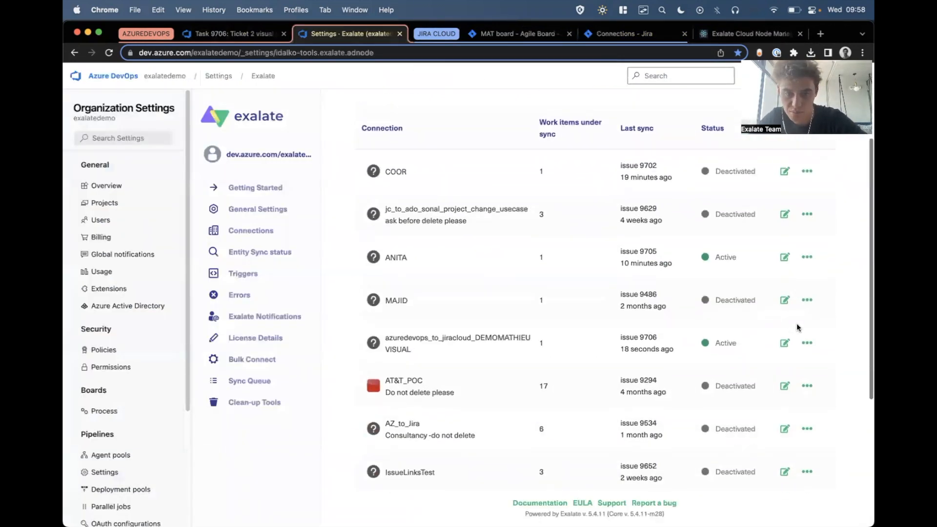
{"action": "left_click", "coordinate": [808, 343]}
{"action": "left_click", "coordinate": [813, 361]}
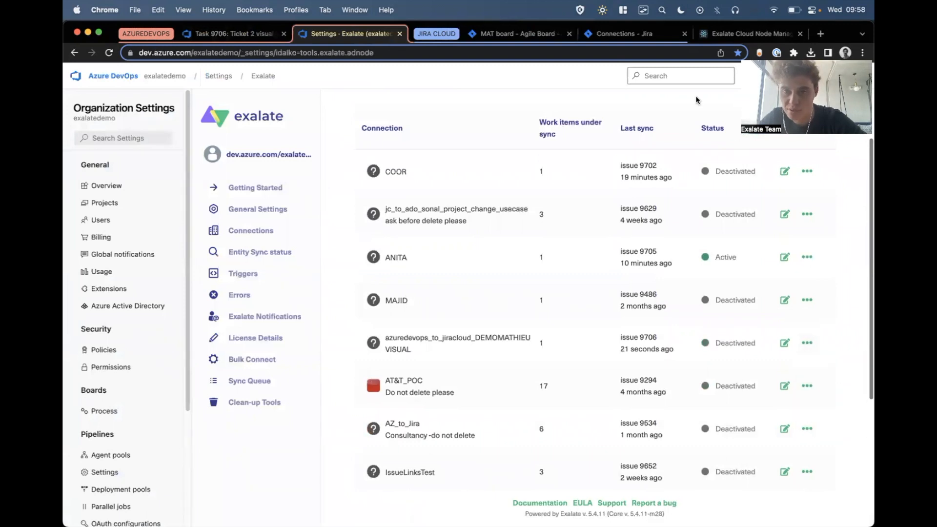
{"action": "left_click", "coordinate": [619, 34]}
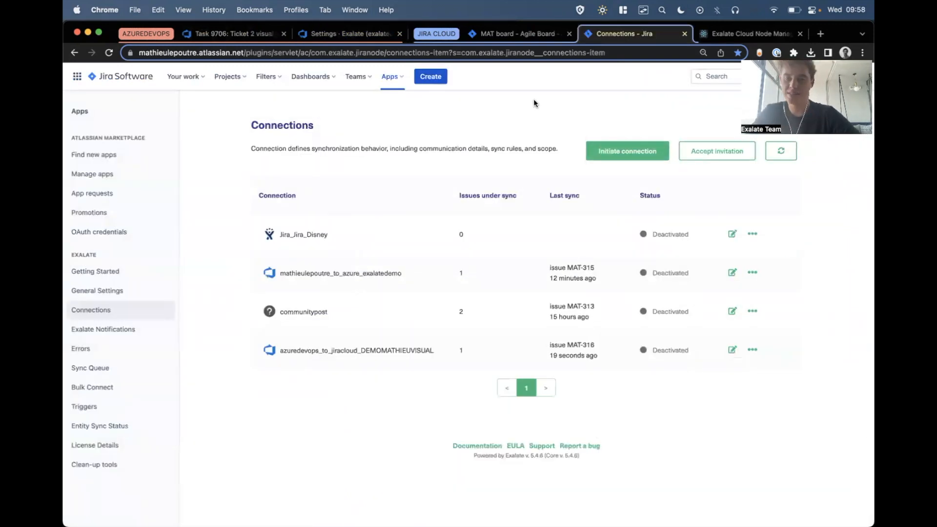
{"action": "left_click", "coordinate": [630, 154]}
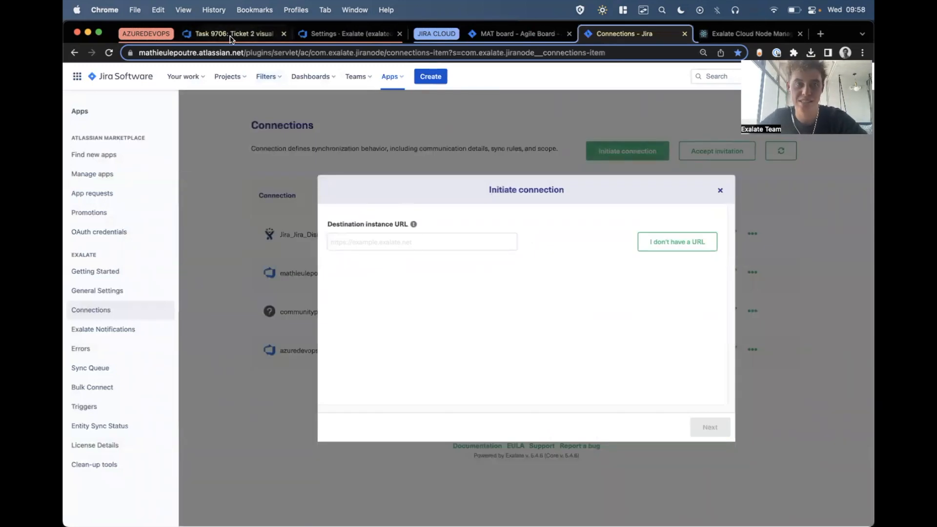
{"action": "left_click", "coordinate": [210, 34]}
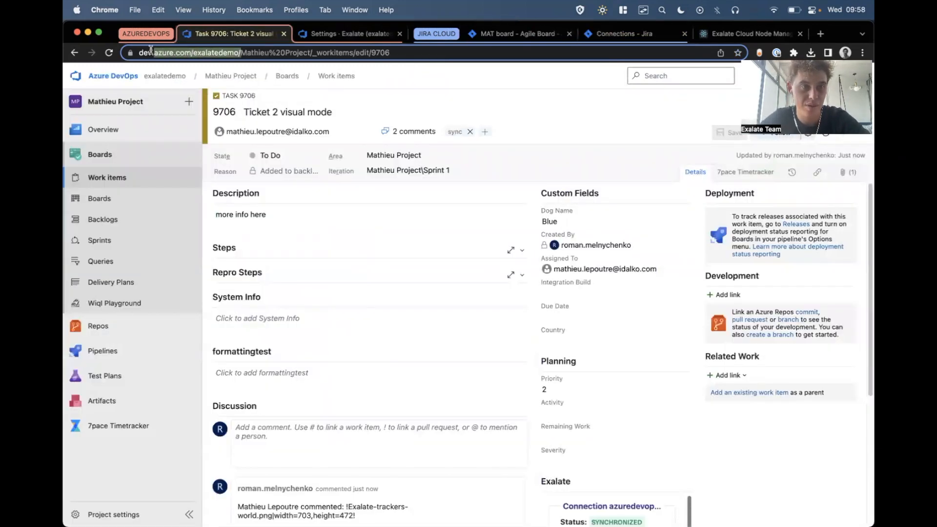
{"action": "left_click", "coordinate": [616, 33]}
{"action": "type", "text": "https://dev.azure.com/exalatedemo/"}
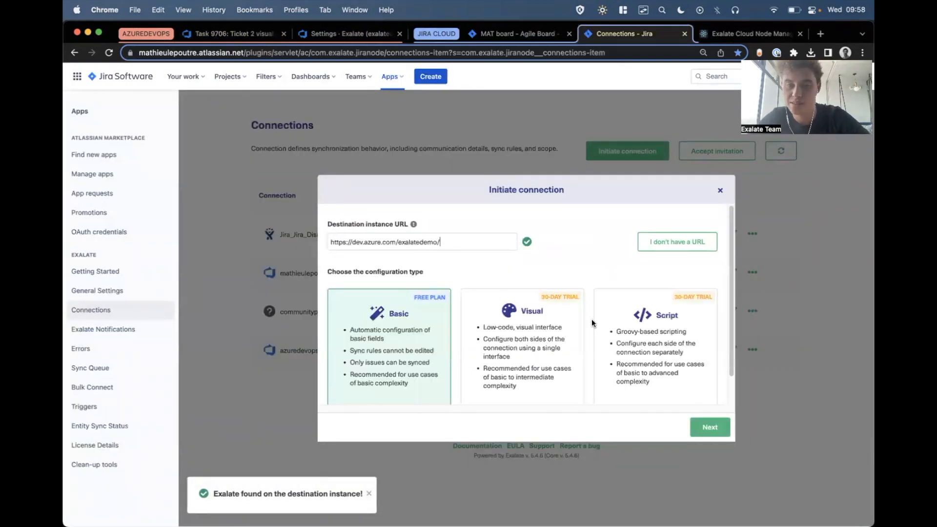
{"action": "left_click", "coordinate": [623, 335]}
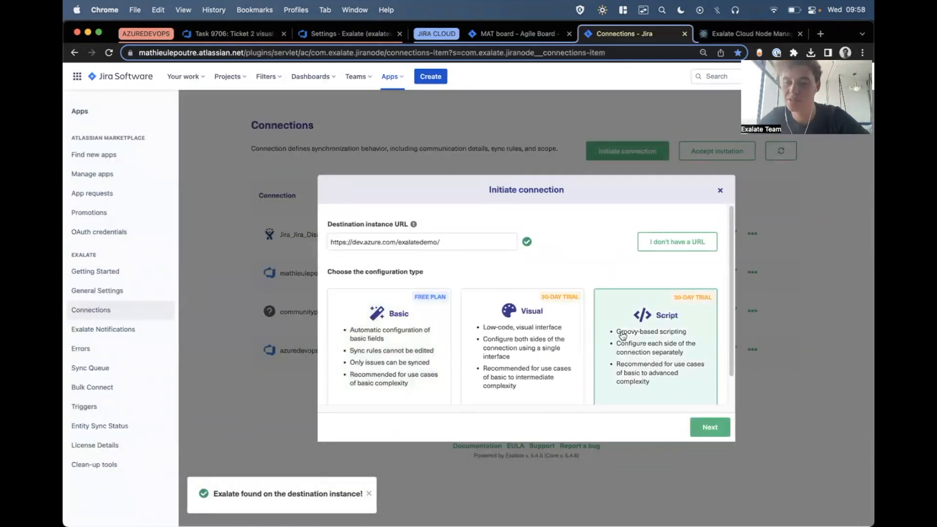
{"action": "left_click", "coordinate": [702, 423]}
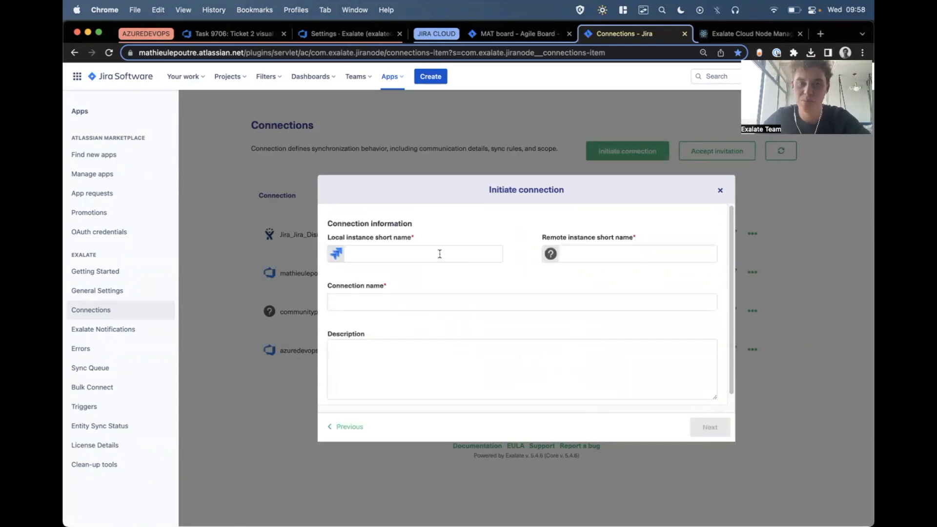
Set the local short name to jiracloud, the remote one to azuredevops, and name the connection jiracloud_to_azuredevops_SCRIPTMODEMATHIEUDEMO.
{"action": "type", "text": "azuredevops"}
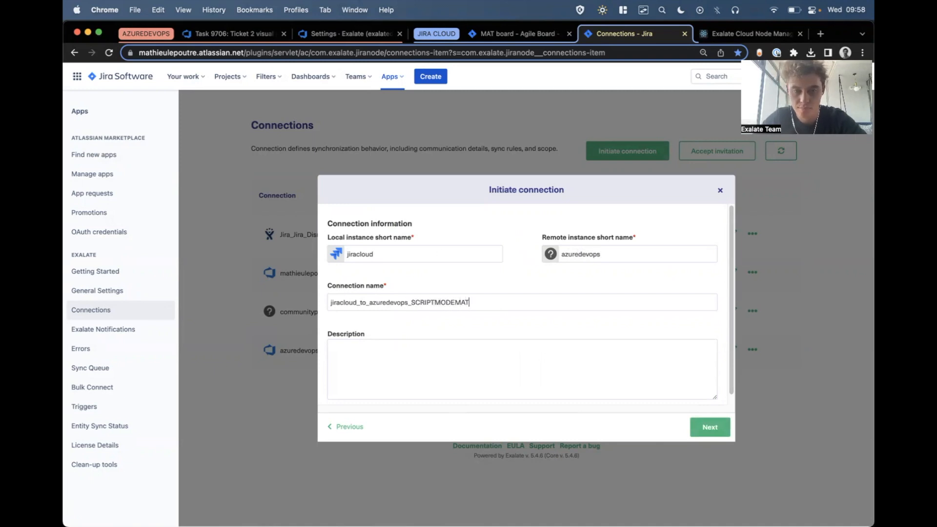
{"action": "left_click", "coordinate": [711, 428]}
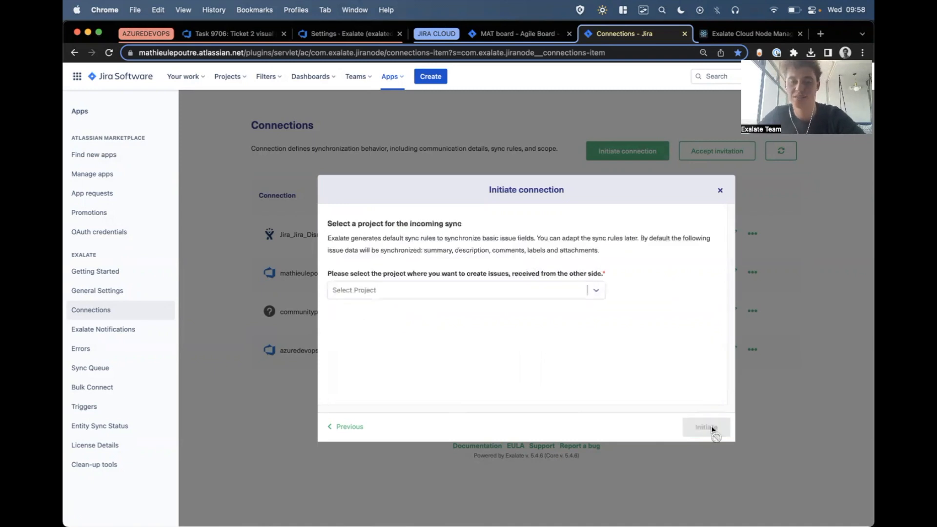
Choose MathieuDemo (MAT) as the project for incoming issues and initiate the connection.
{"action": "left_click", "coordinate": [419, 292]}
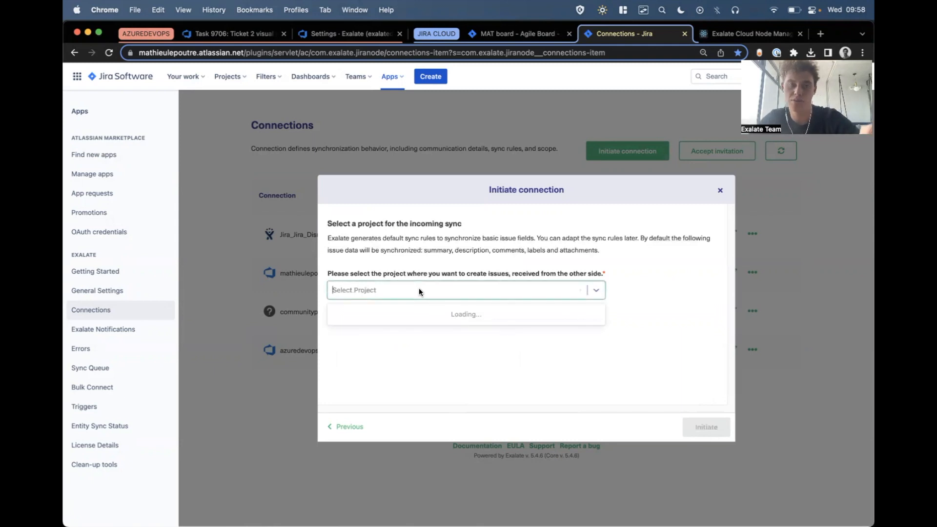
{"action": "left_click", "coordinate": [368, 314]}
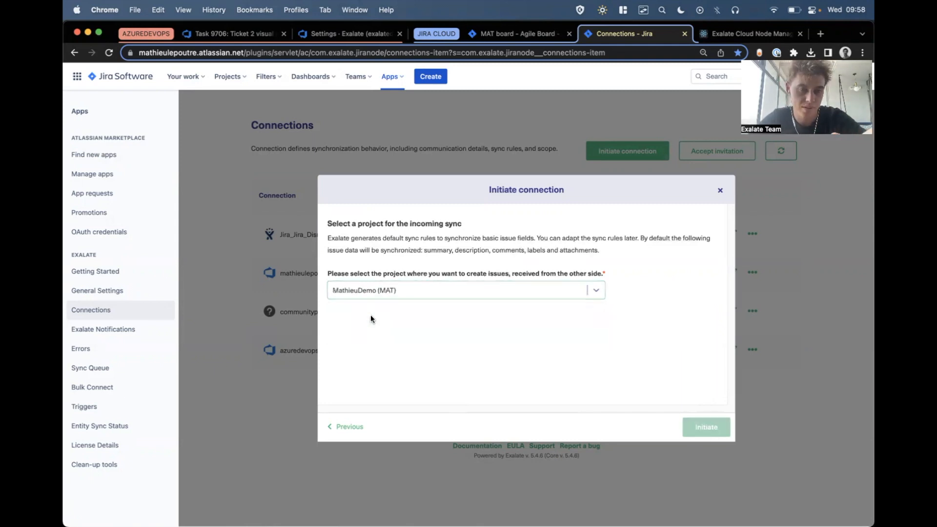
{"action": "left_click", "coordinate": [708, 425]}
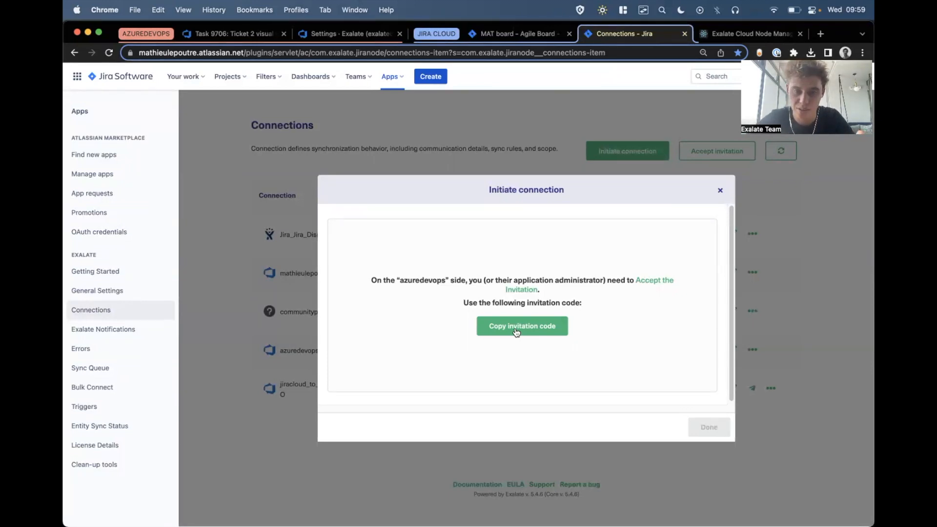
Copy the invitation code from Jira and submit it as an invitation to accept in Exalate for Azure DevOps.
{"action": "left_click", "coordinate": [516, 332]}
{"action": "left_click", "coordinate": [717, 428]}
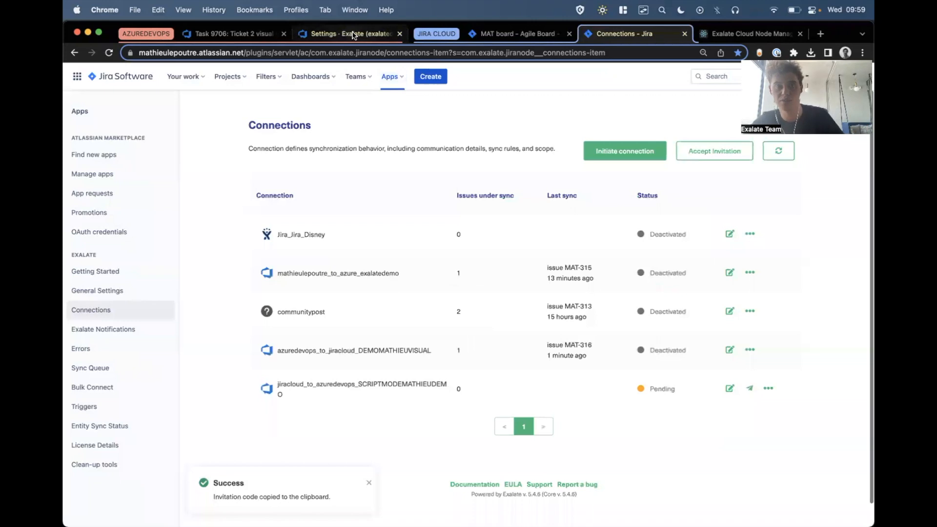
{"action": "left_click", "coordinate": [354, 34]}
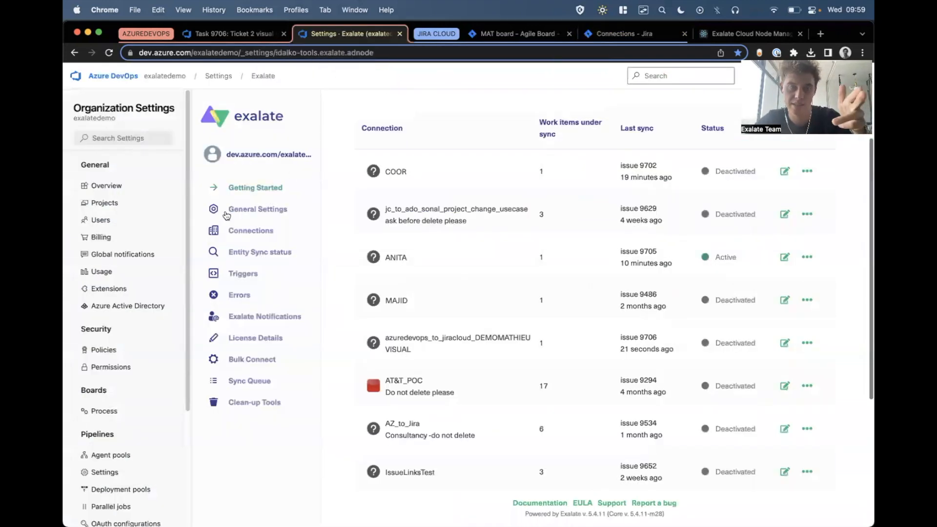
{"action": "left_click", "coordinate": [255, 234]}
{"action": "scroll", "coordinate": [435, 262], "scroll_direction": "up", "scroll_amount": 2}
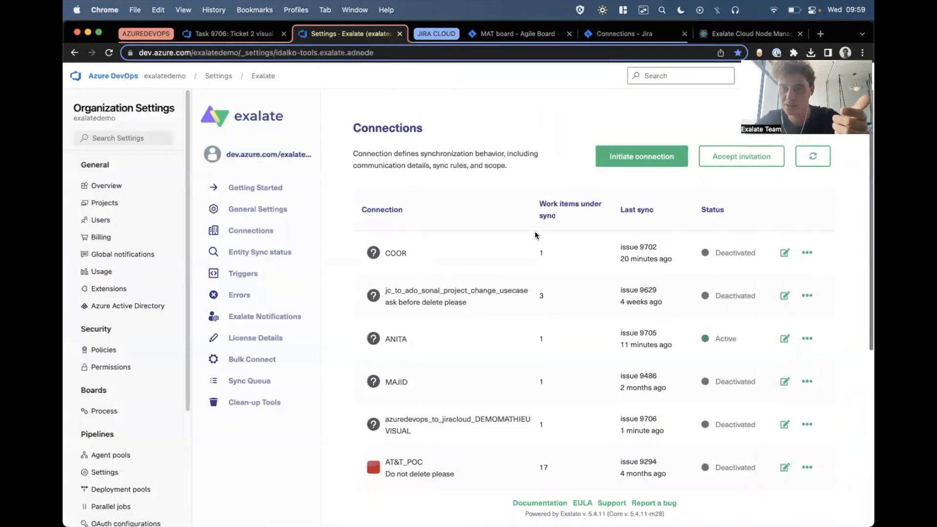
{"action": "left_click", "coordinate": [742, 156]}
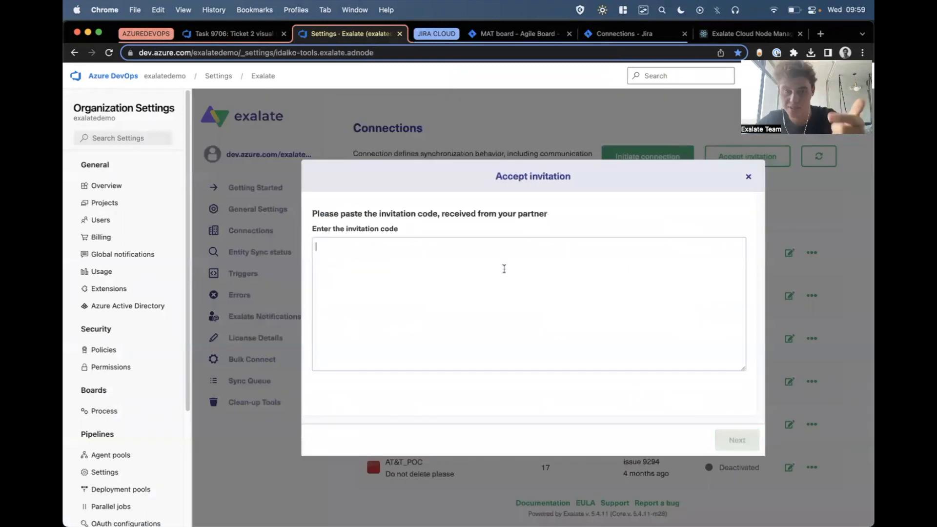
{"action": "key", "text": "super+v"}
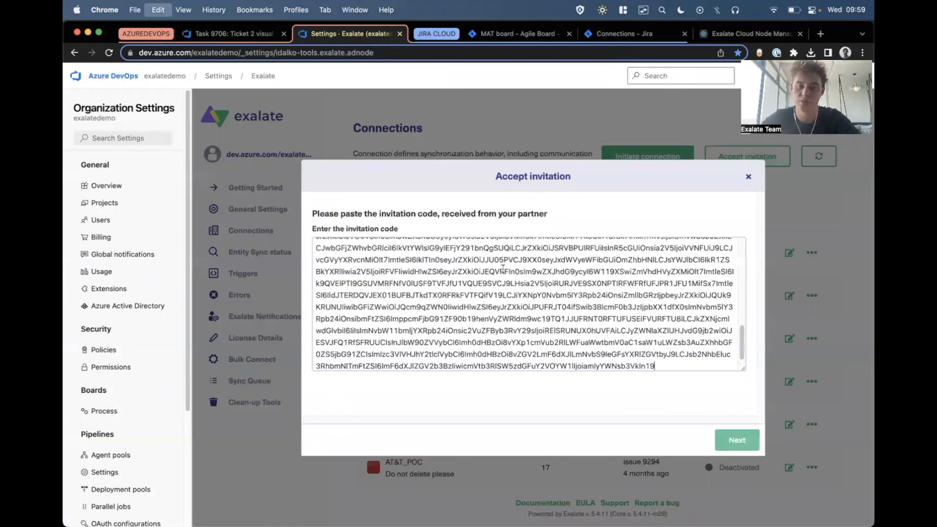
{"action": "left_click", "coordinate": [731, 447]}
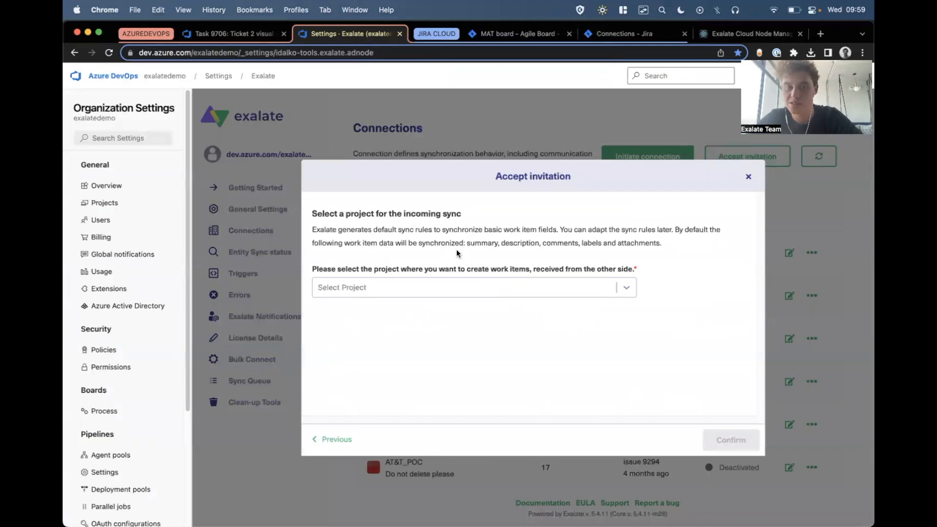
Choose Mathieu Project for incoming work items, confirm the invitation, and open the new connection's sync rules.
{"action": "left_click", "coordinate": [472, 287]}
{"action": "type", "text": "mat"}
{"action": "left_click", "coordinate": [403, 316]}
{"action": "left_click", "coordinate": [740, 439]}
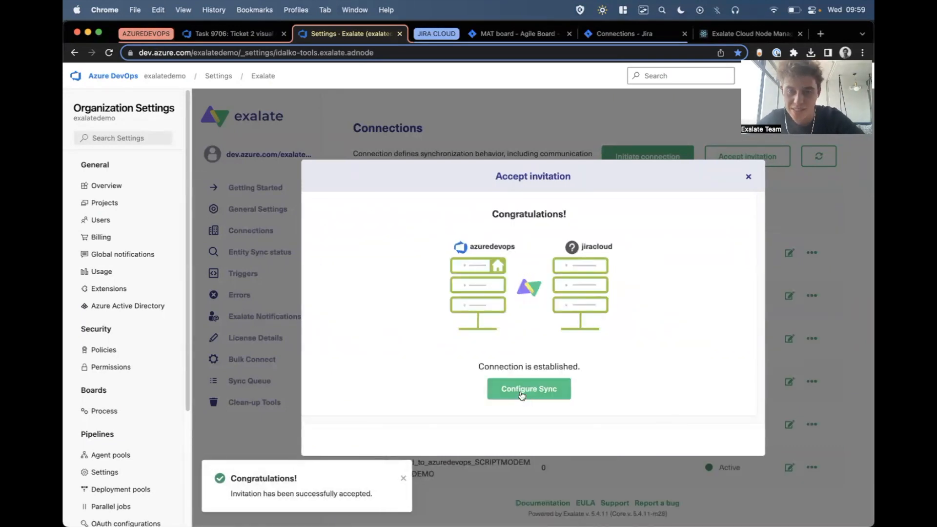
{"action": "left_click", "coordinate": [522, 393]}
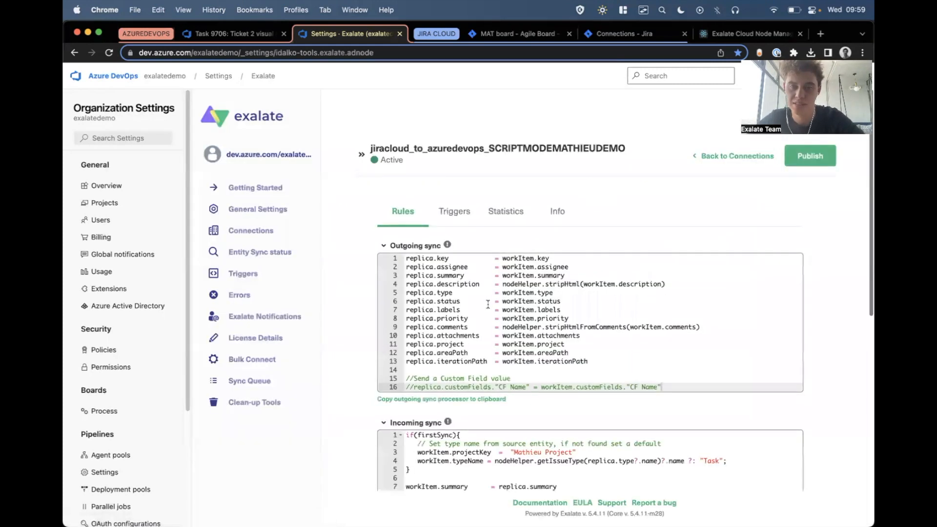
{"action": "scroll", "coordinate": [548, 296], "scroll_direction": "down", "scroll_amount": 3}
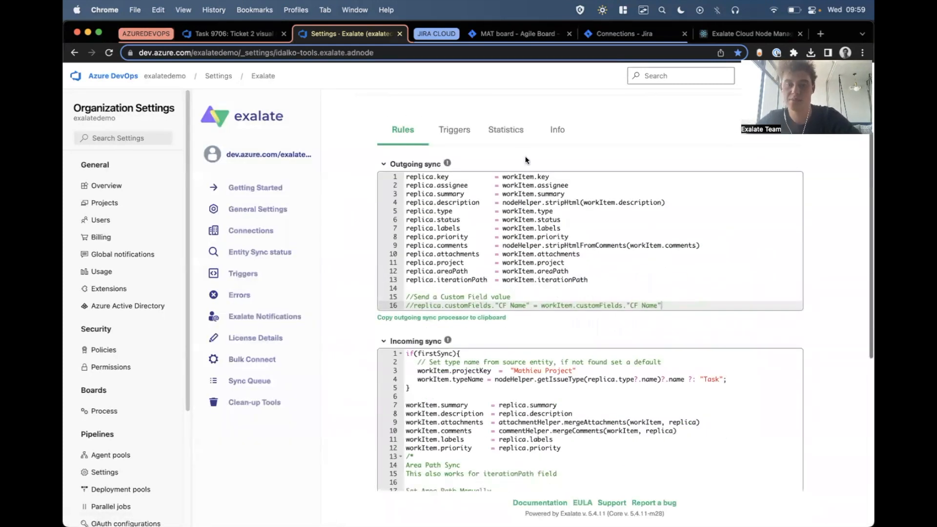
Refresh the Jira Exalate connections list and open jiracloud_to_azuredevops_SCRIPTMODEMATHIEUDEMO for editing.
{"action": "left_click", "coordinate": [614, 33]}
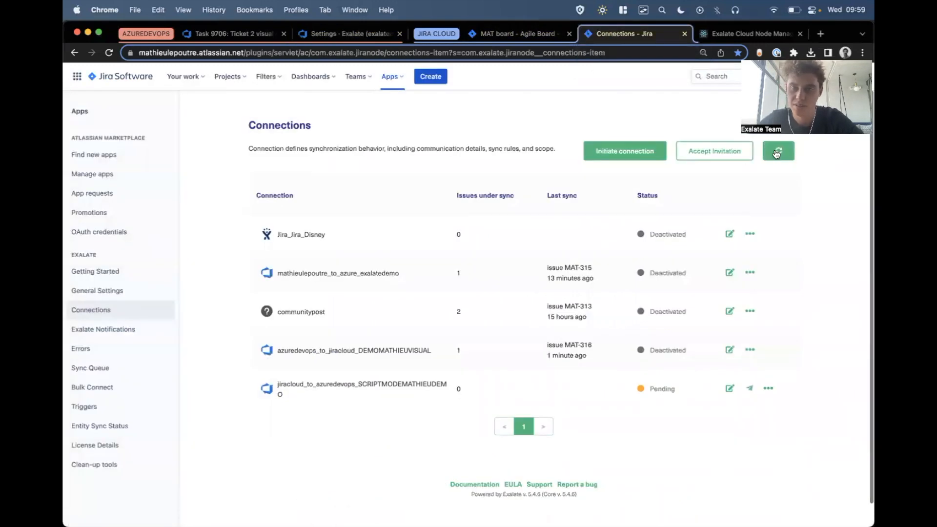
{"action": "left_click", "coordinate": [95, 309]}
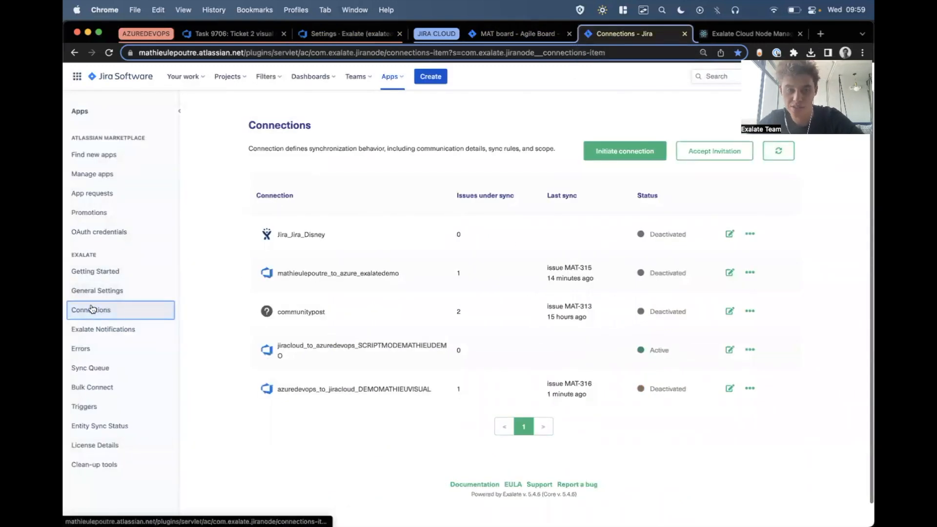
{"action": "left_click_drag", "start_coordinate": [315, 347], "coordinate": [395, 347]}
{"action": "left_click", "coordinate": [395, 346]}
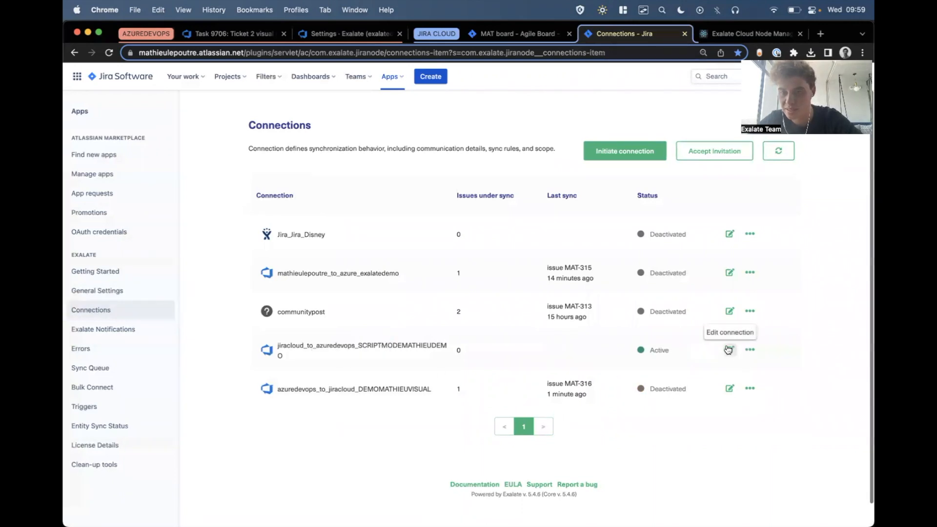
{"action": "left_click", "coordinate": [730, 350]}
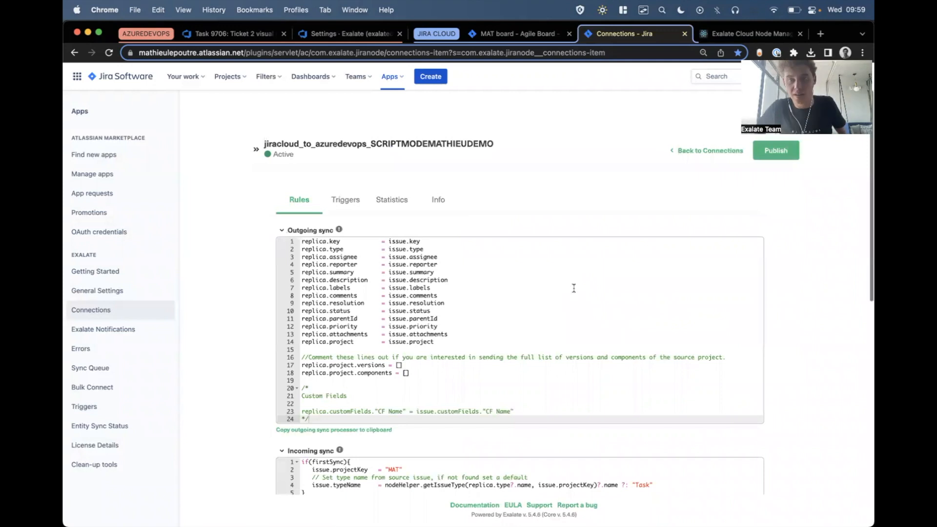
Examine the Jira connection's outgoing and incoming sync scripts, including the replica field assignments.
{"action": "scroll", "coordinate": [574, 288], "scroll_direction": "down", "scroll_amount": 3}
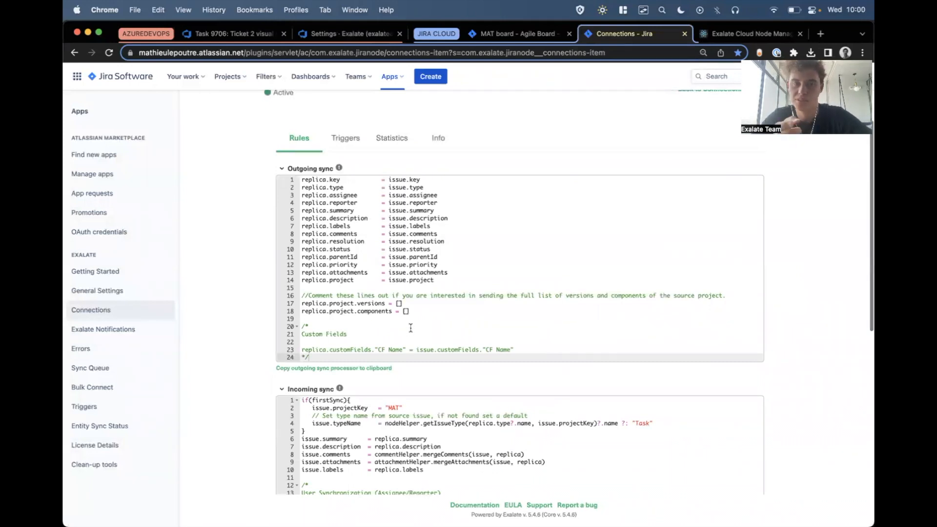
{"action": "left_click_drag", "start_coordinate": [311, 176], "coordinate": [432, 287]}
{"action": "left_click", "coordinate": [435, 289]}
{"action": "scroll", "coordinate": [439, 288], "scroll_direction": "down", "scroll_amount": 5}
{"action": "scroll", "coordinate": [438, 288], "scroll_direction": "down", "scroll_amount": 1}
{"action": "left_click_drag", "start_coordinate": [301, 281], "coordinate": [465, 389]}
{"action": "left_click", "coordinate": [465, 389]}
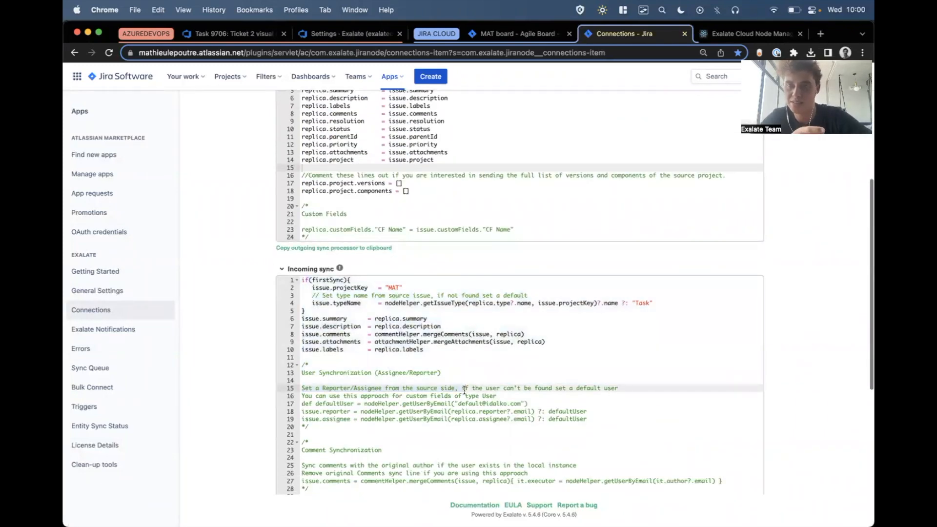
{"action": "scroll", "coordinate": [465, 389], "scroll_direction": "up", "scroll_amount": 4}
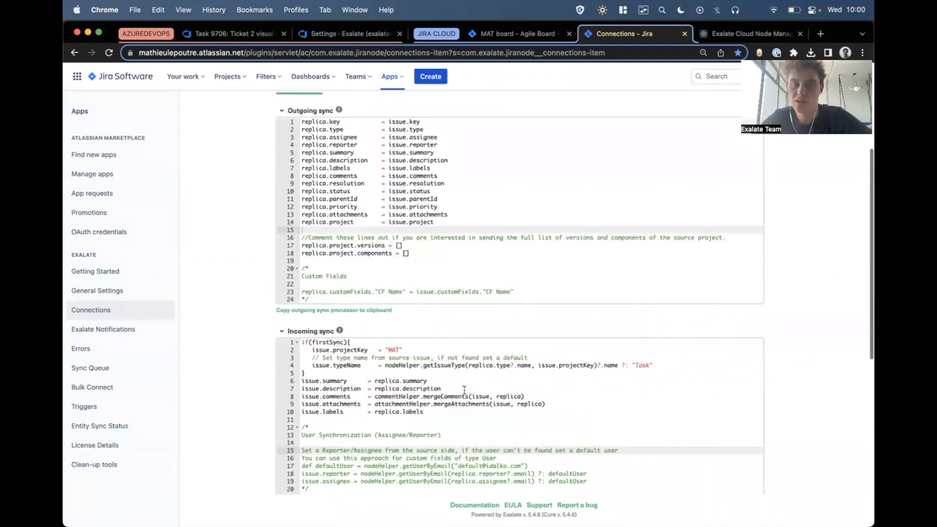
{"action": "scroll", "coordinate": [363, 162], "scroll_direction": "up", "scroll_amount": 2}
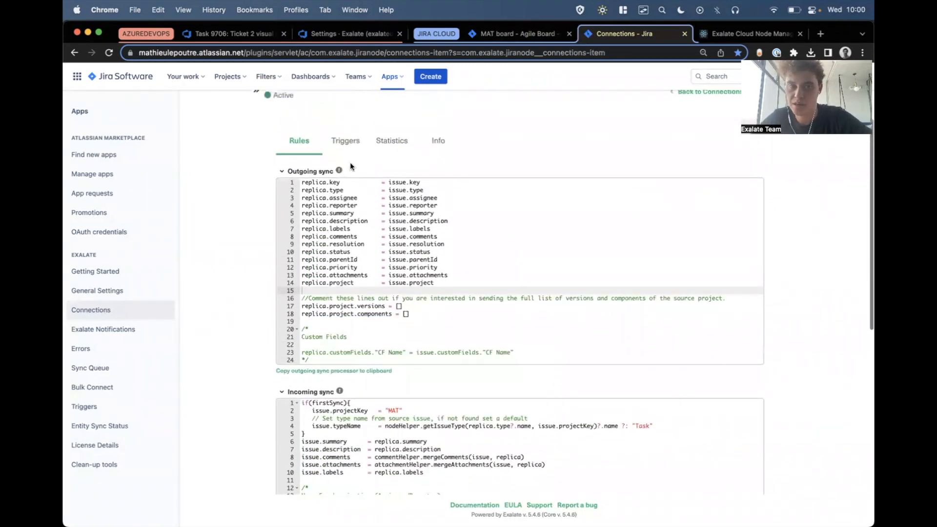
{"action": "double_click", "coordinate": [309, 183]}
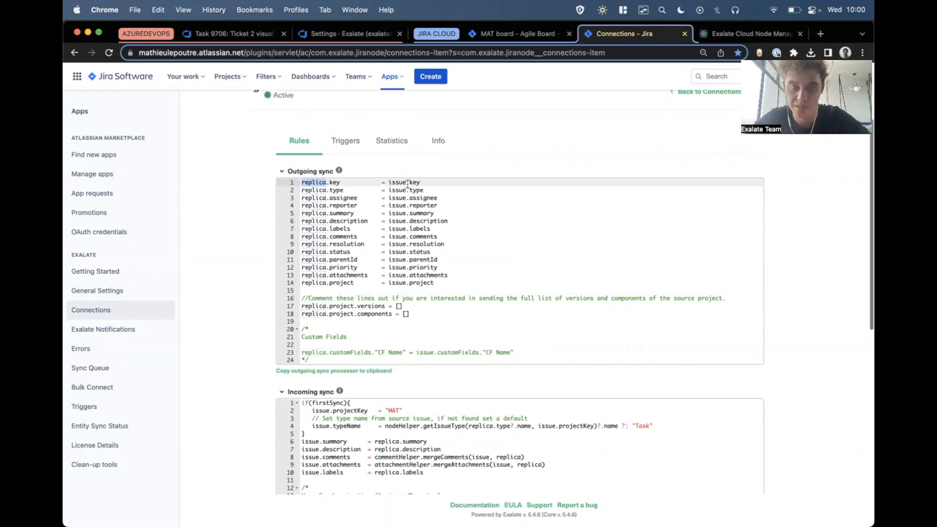
Examine Jira's outgoing replica assignments and the Azure DevOps incoming sync script, including its first-sync project, default type and summary mapping.
{"action": "left_click_drag", "start_coordinate": [409, 182], "coordinate": [454, 197]}
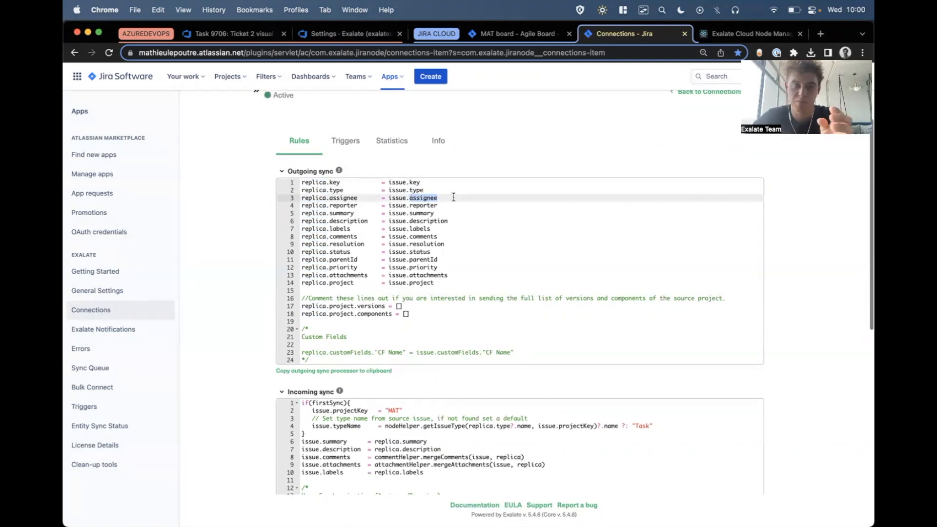
{"action": "double_click", "coordinate": [309, 183]}
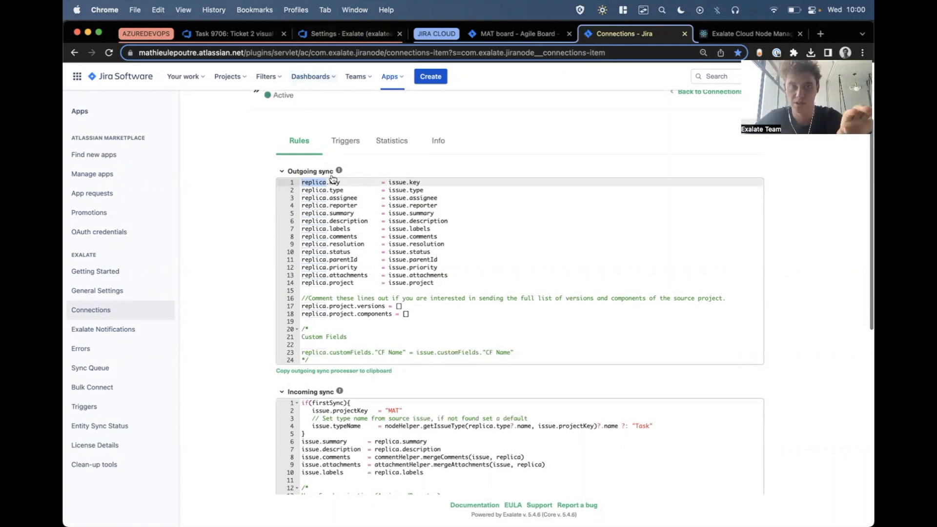
{"action": "left_click_drag", "start_coordinate": [315, 183], "coordinate": [421, 298]}
{"action": "left_click", "coordinate": [349, 33]}
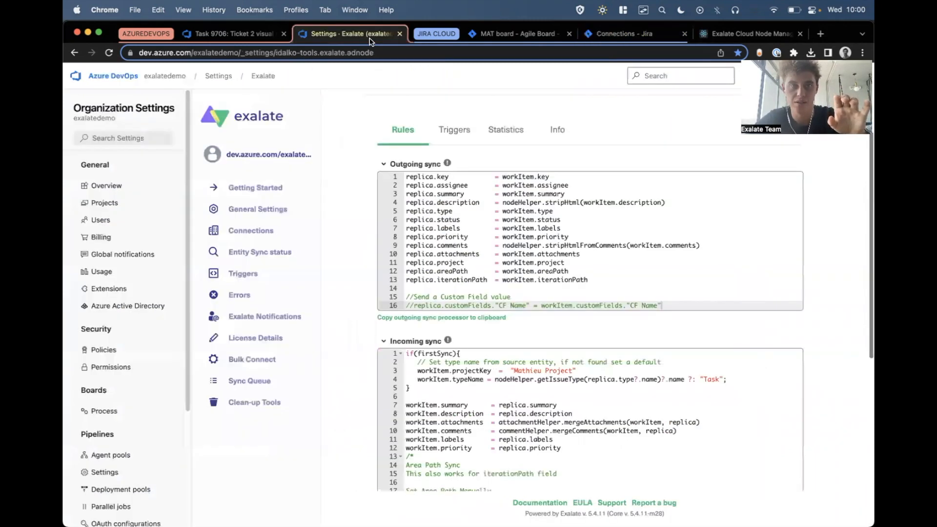
{"action": "scroll", "coordinate": [370, 236], "scroll_direction": "down", "scroll_amount": 3}
{"action": "left_click_drag", "start_coordinate": [417, 223], "coordinate": [492, 333]}
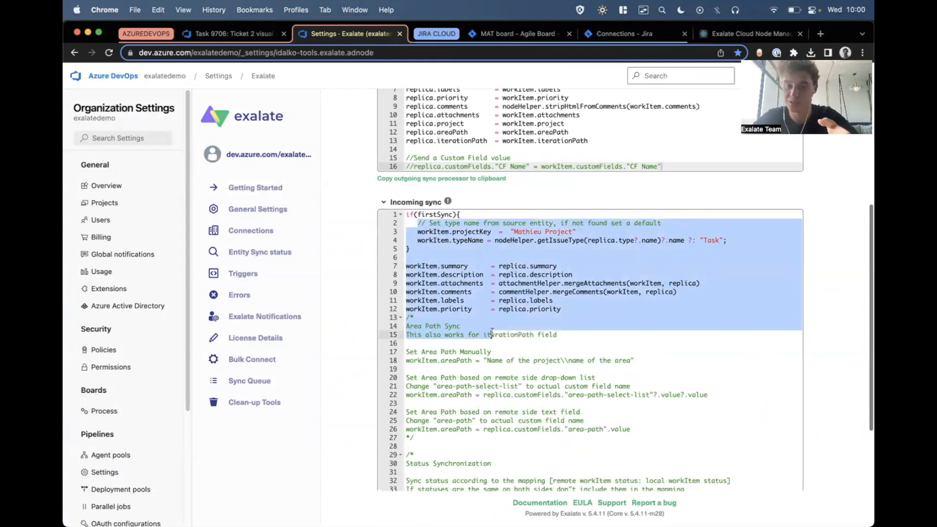
{"action": "left_click", "coordinate": [478, 249]}
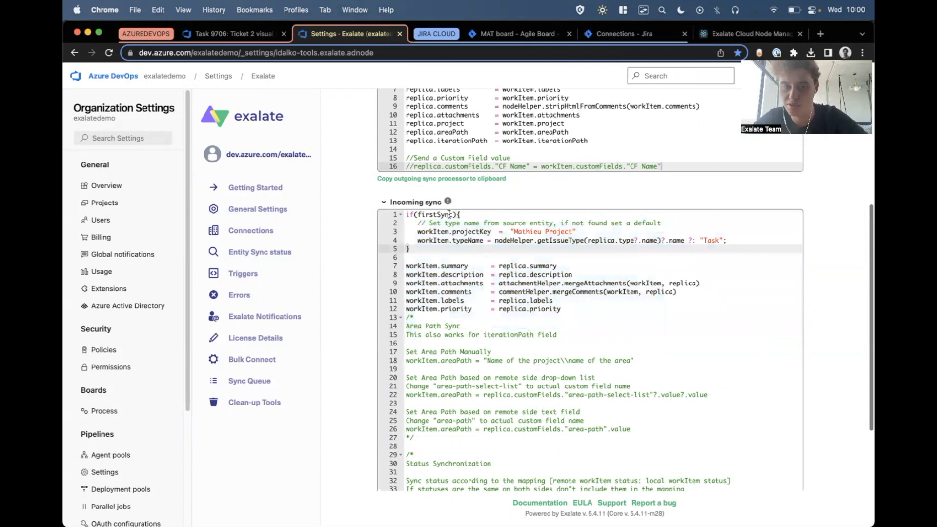
{"action": "left_click_drag", "start_coordinate": [418, 231], "coordinate": [577, 231]}
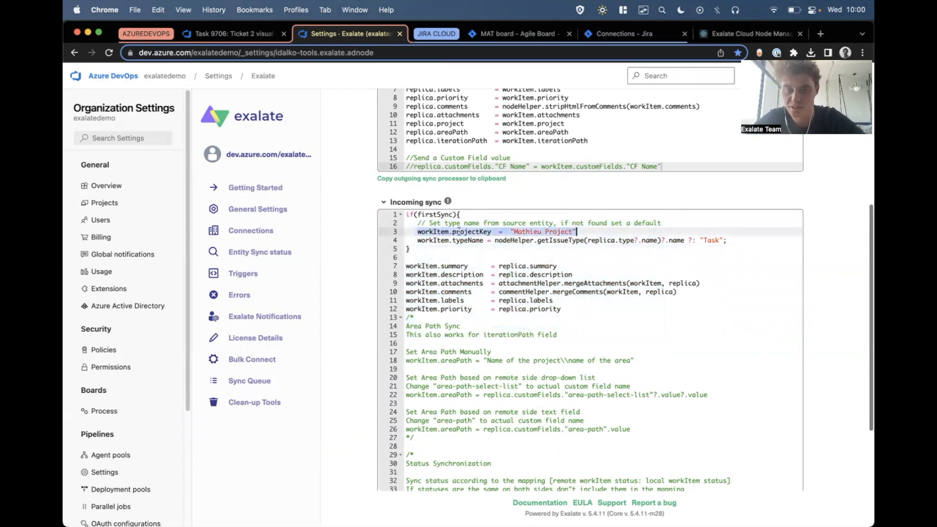
{"action": "left_click", "coordinate": [485, 239]}
{"action": "left_click_drag", "start_coordinate": [485, 240], "coordinate": [488, 240]}
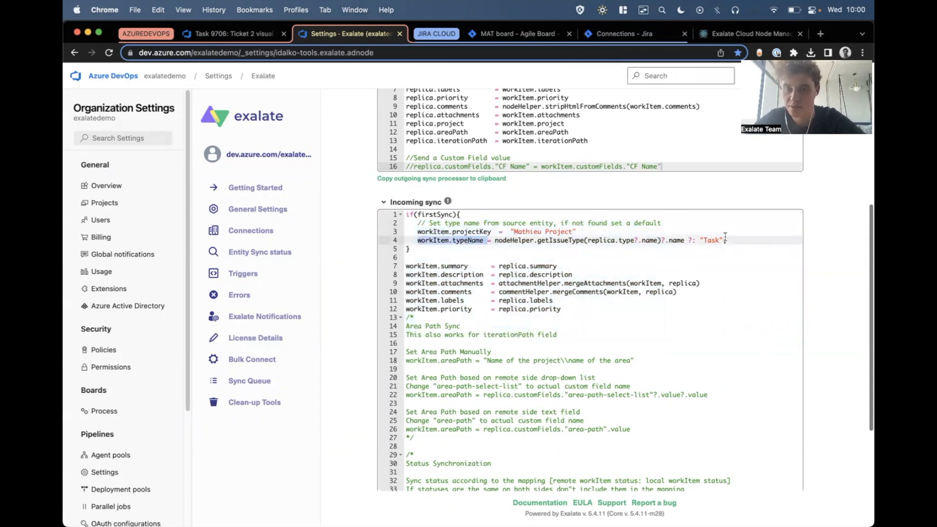
{"action": "left_click_drag", "start_coordinate": [700, 241], "coordinate": [722, 241]}
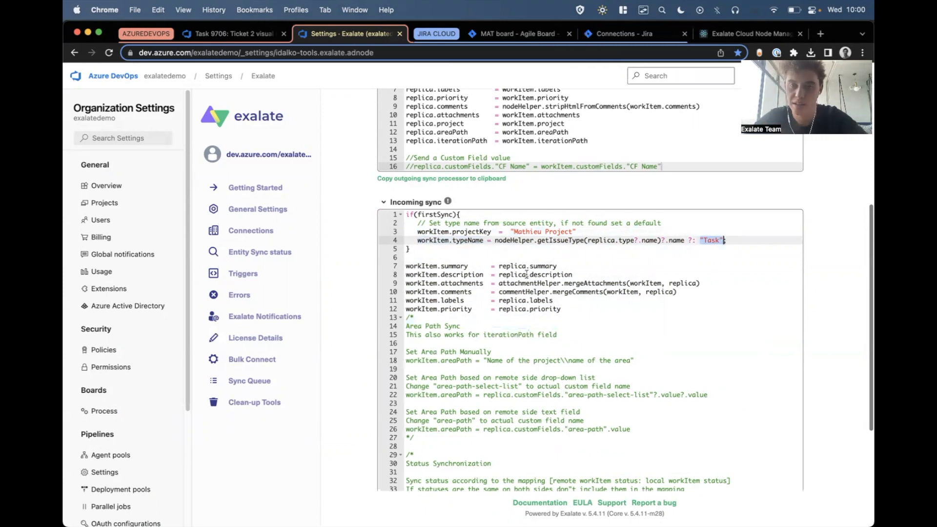
{"action": "left_click", "coordinate": [545, 272]}
{"action": "double_click", "coordinate": [545, 272]}
{"action": "double_click", "coordinate": [542, 267]}
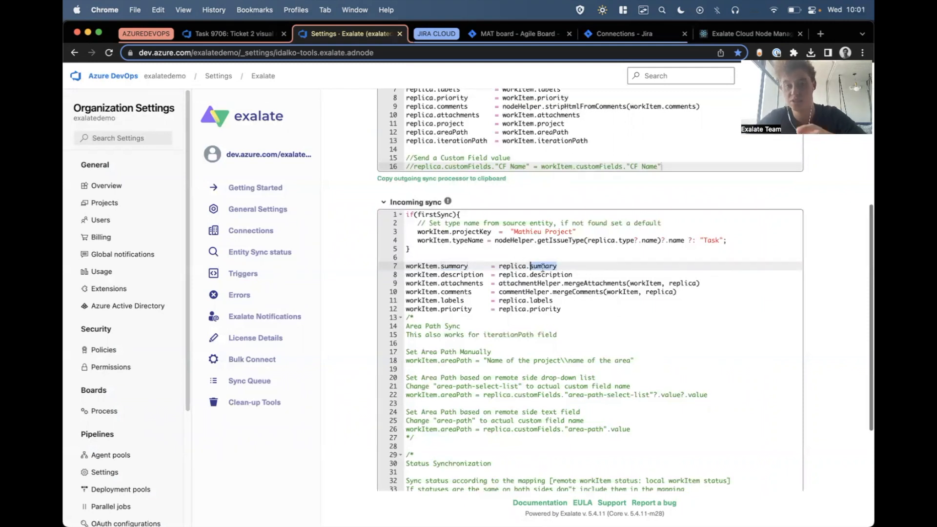
{"action": "double_click", "coordinate": [446, 266]}
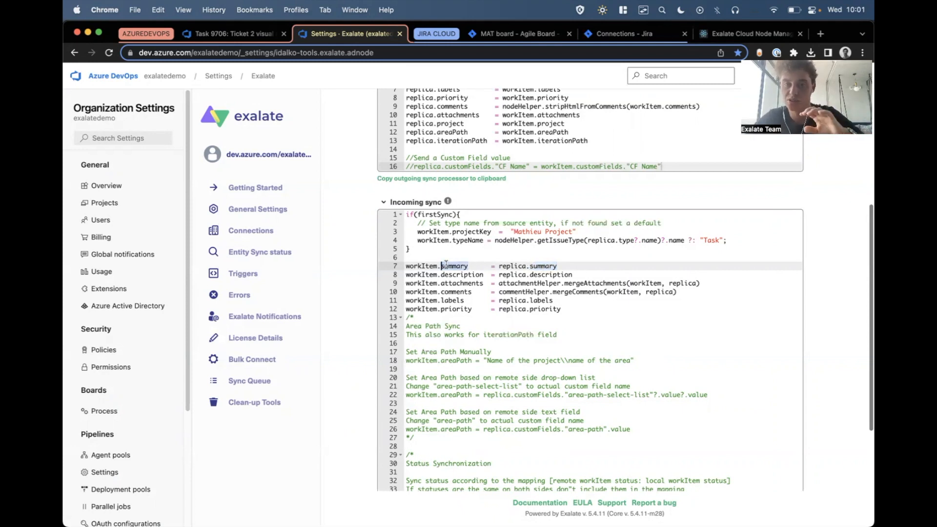
Examine the Azure DevOps outgoing sync assignments and the matching incoming sync rules on the Jira connection.
{"action": "scroll", "coordinate": [446, 265], "scroll_direction": "up", "scroll_amount": 3}
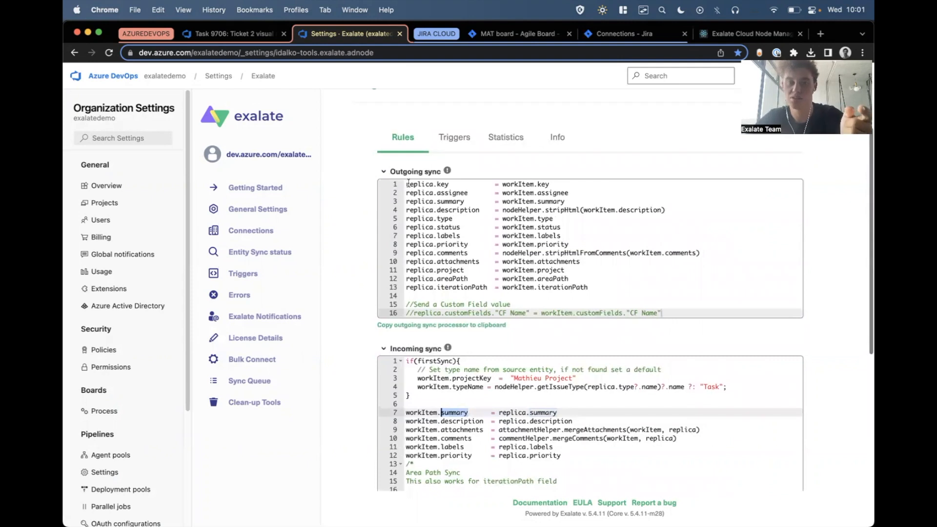
{"action": "left_click_drag", "start_coordinate": [408, 184], "coordinate": [605, 291]}
{"action": "left_click", "coordinate": [605, 291]}
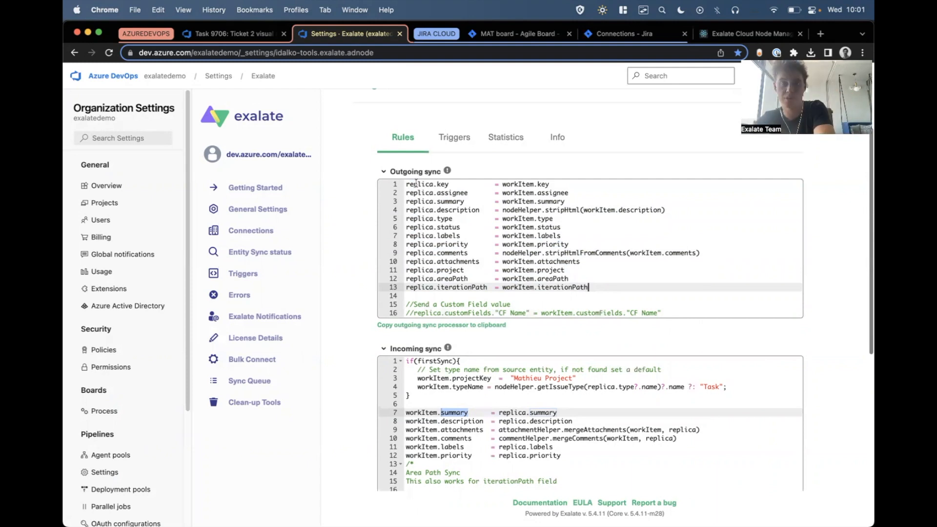
{"action": "left_click", "coordinate": [590, 38]}
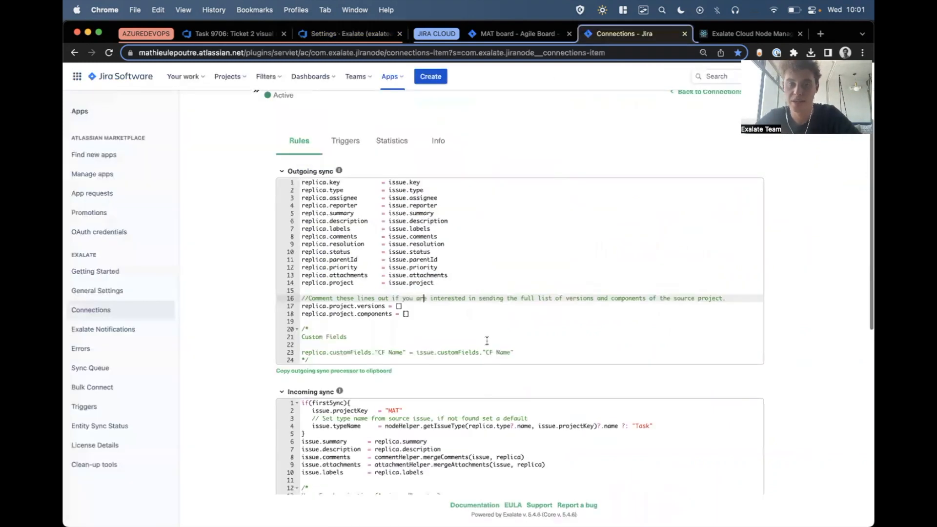
{"action": "scroll", "coordinate": [386, 336], "scroll_direction": "down", "scroll_amount": 3}
{"action": "left_click_drag", "start_coordinate": [386, 336], "coordinate": [437, 411]}
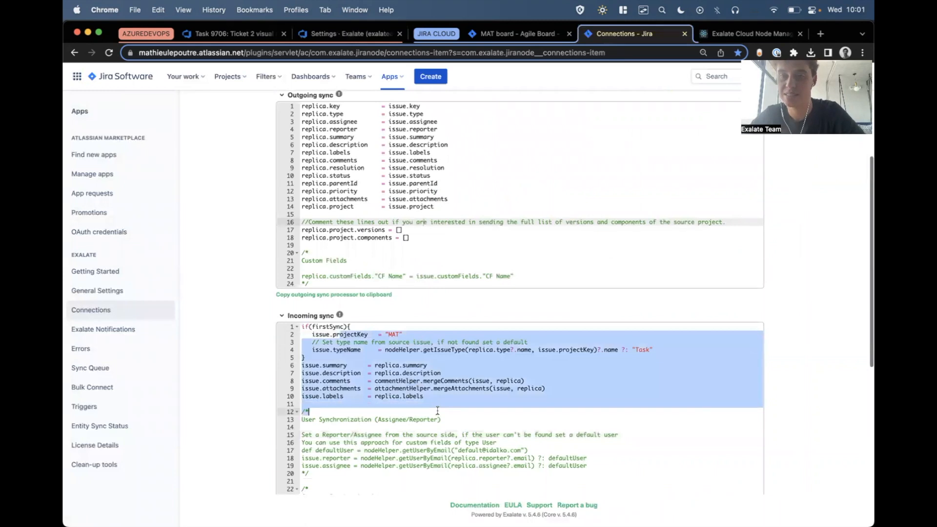
{"action": "left_click", "coordinate": [437, 410]}
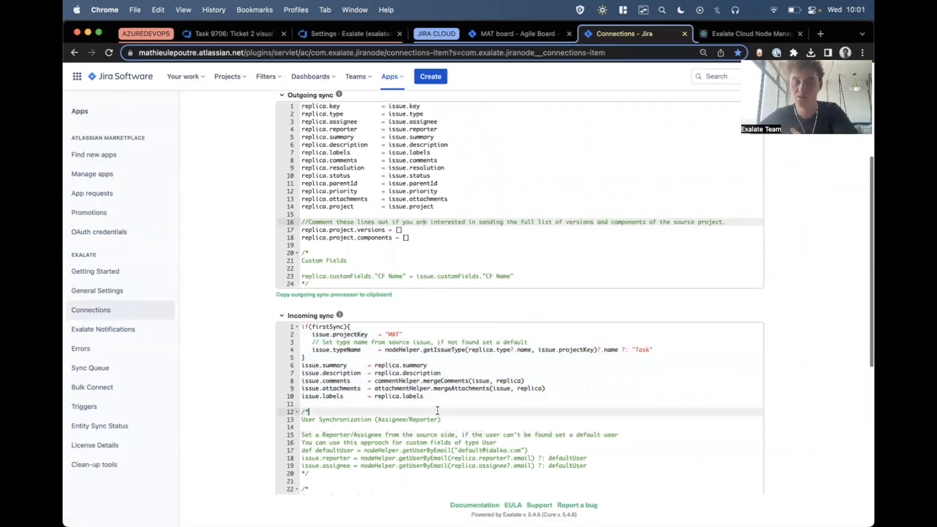
Create a Task in the Jira MathieuDemo project with summary "Ticket 3 script mode" and description "more information here".
{"action": "left_click", "coordinate": [518, 43]}
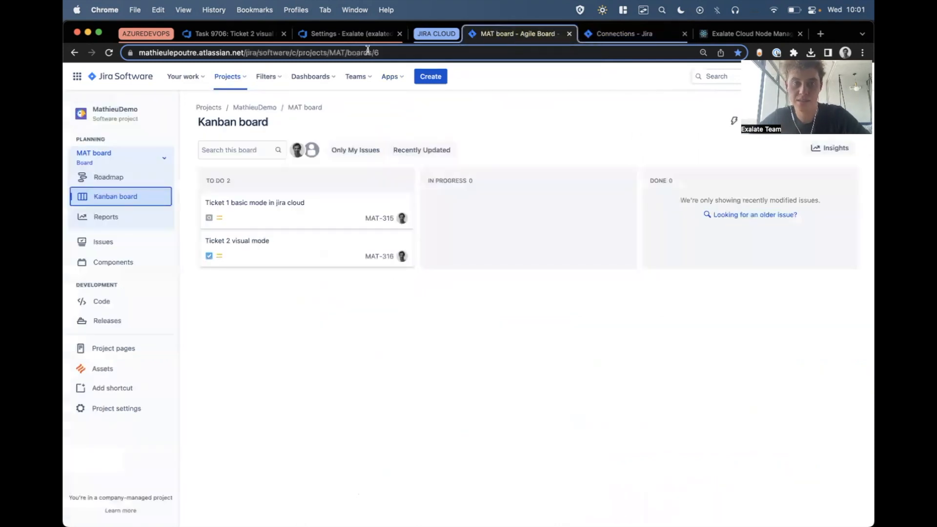
{"action": "left_click", "coordinate": [438, 80]}
{"action": "left_click", "coordinate": [331, 200]}
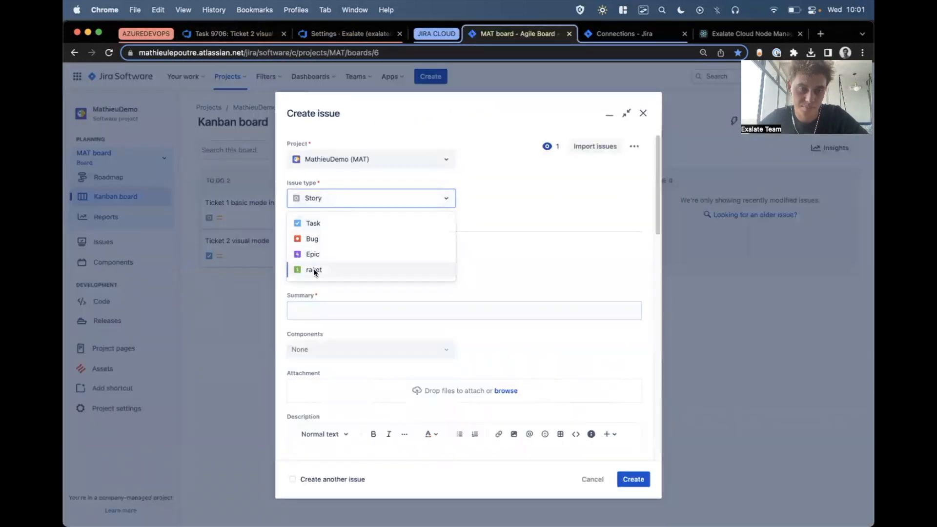
{"action": "left_click", "coordinate": [320, 225]}
{"action": "type", "text": "Ticket 3 script mode"}
{"action": "scroll", "coordinate": [430, 372], "scroll_direction": "down", "scroll_amount": 5}
{"action": "left_click", "coordinate": [434, 364]}
{"action": "type", "text": "more information here"}
{"action": "scroll", "coordinate": [502, 366], "scroll_direction": "down", "scroll_amount": 5}
{"action": "left_click", "coordinate": [637, 480]}
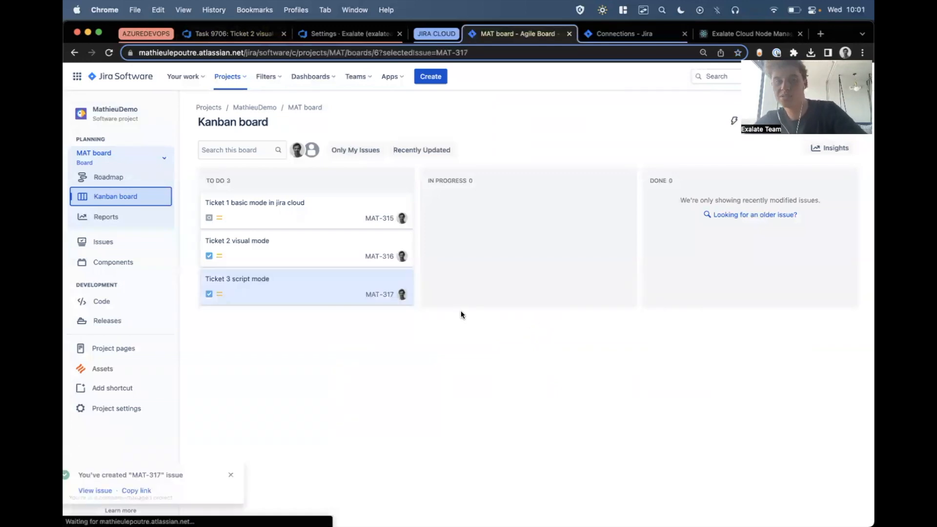
Open the Ticket 3 script mode issue and synchronize it with Exalate over the jiracloud_to_azuredevops Script mode connection.
{"action": "left_click", "coordinate": [351, 287]}
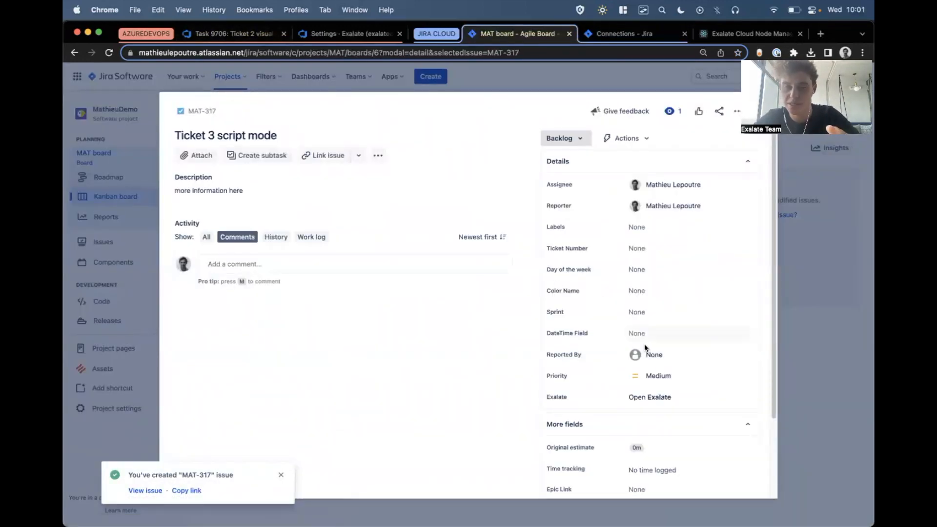
{"action": "left_click", "coordinate": [642, 398]}
{"action": "left_click", "coordinate": [610, 205]}
{"action": "left_click", "coordinate": [597, 228]}
{"action": "type", "text": "scri"}
{"action": "key", "text": "Return"}
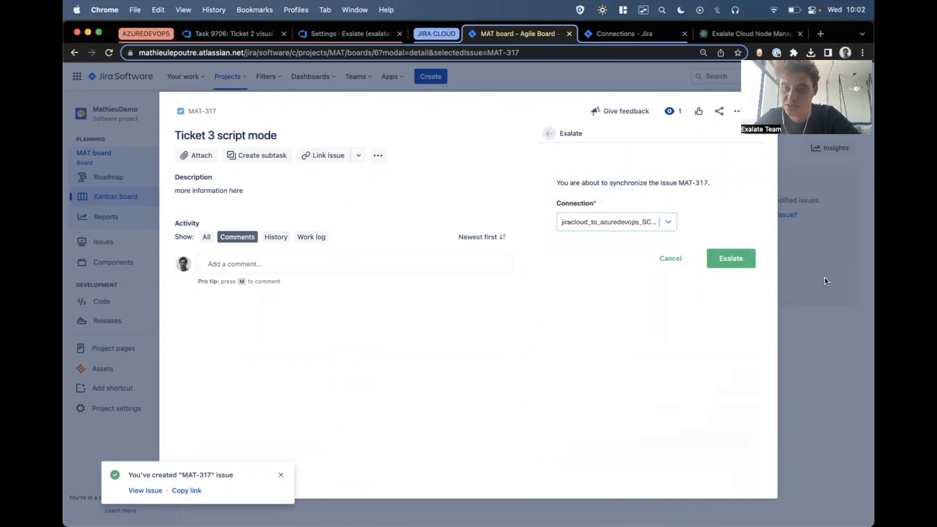
{"action": "left_click", "coordinate": [740, 261]}
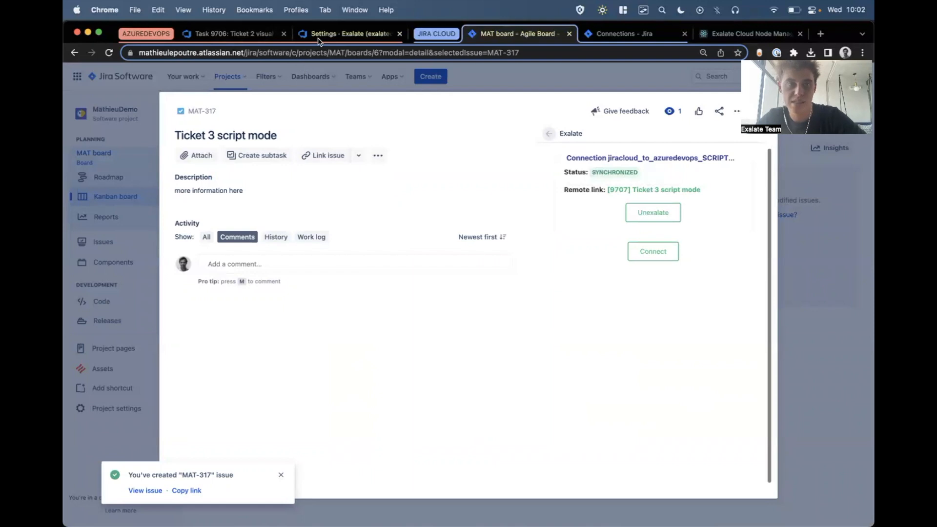
Open the synced Ticket 3 script mode work item in Azure DevOps and save the comment "received in azure" on it.
{"action": "left_click", "coordinate": [248, 27]}
{"action": "left_click", "coordinate": [112, 176]}
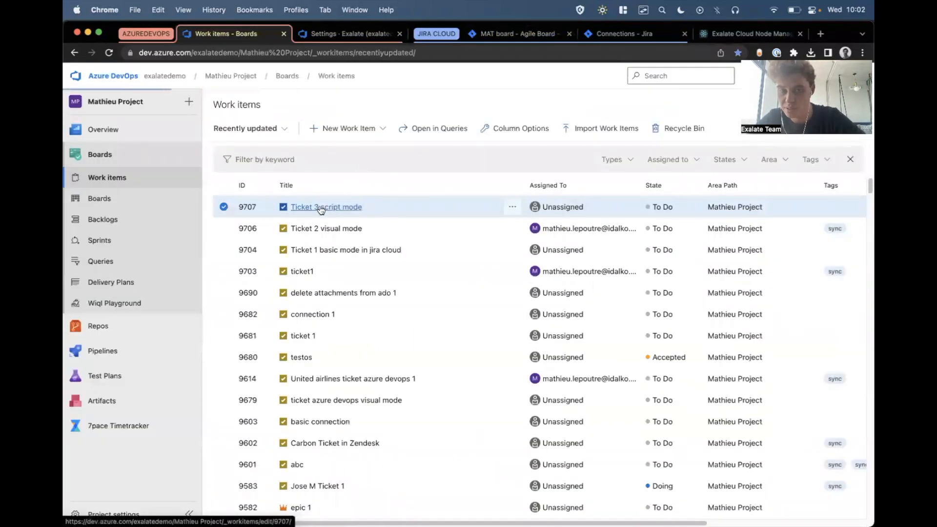
{"action": "left_click", "coordinate": [320, 207]}
{"action": "left_click", "coordinate": [303, 459]}
{"action": "type", "text": "received in azure"}
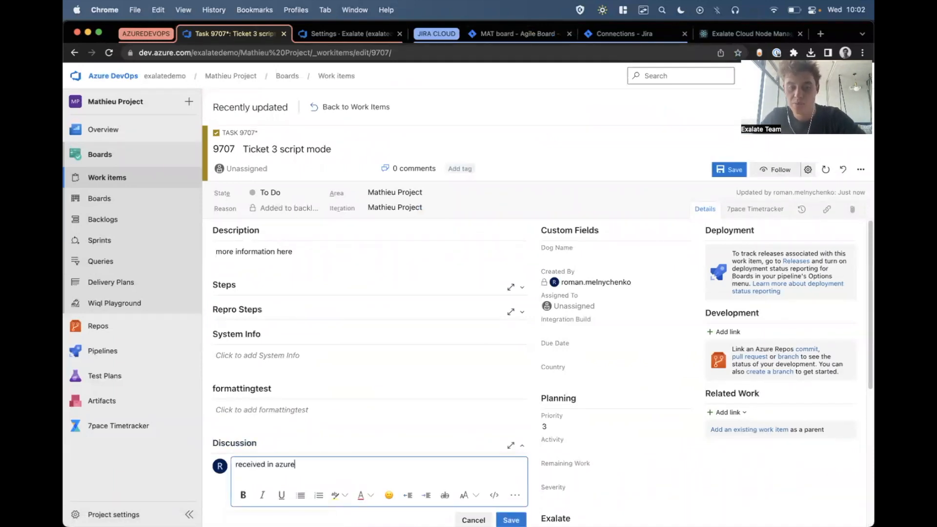
{"action": "left_click", "coordinate": [725, 171]}
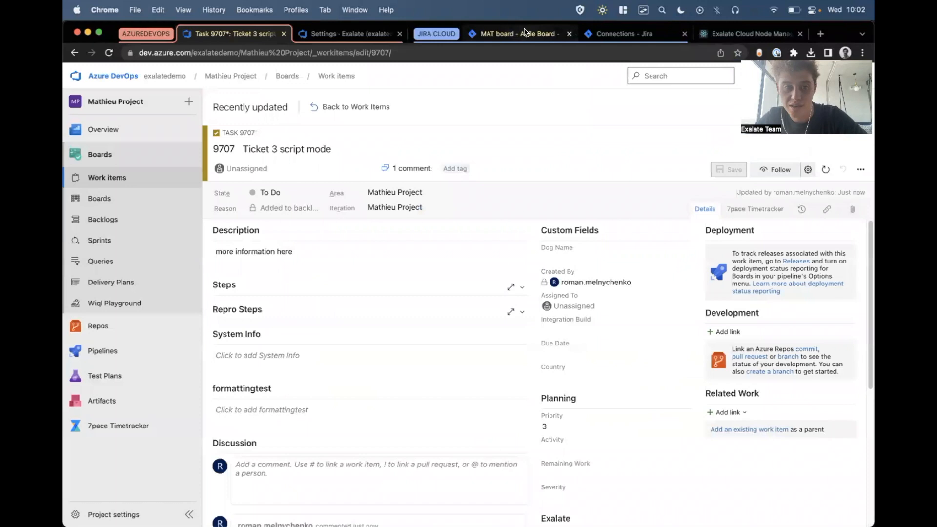
Return to the Jira board, close the Ticket 3 script mode issue, and open the advanced issue search.
{"action": "left_click", "coordinate": [525, 33]}
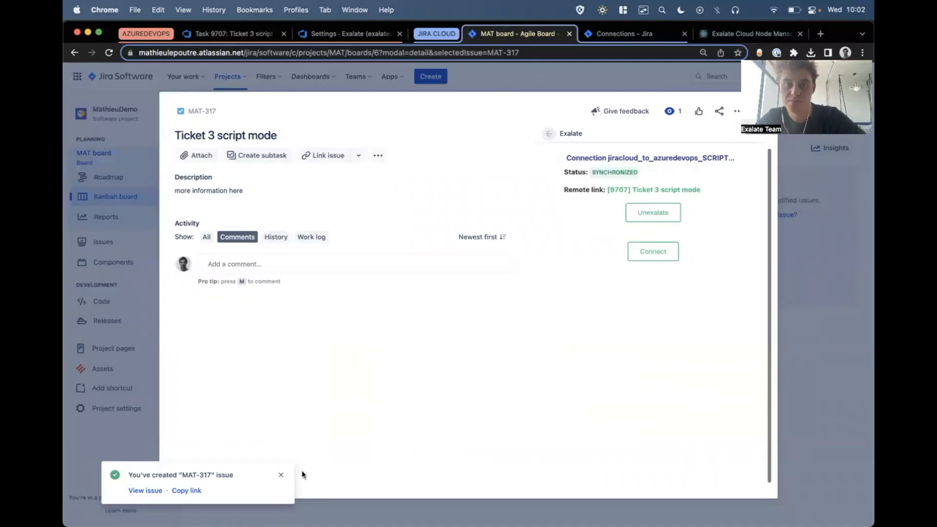
{"action": "left_click", "coordinate": [539, 82]}
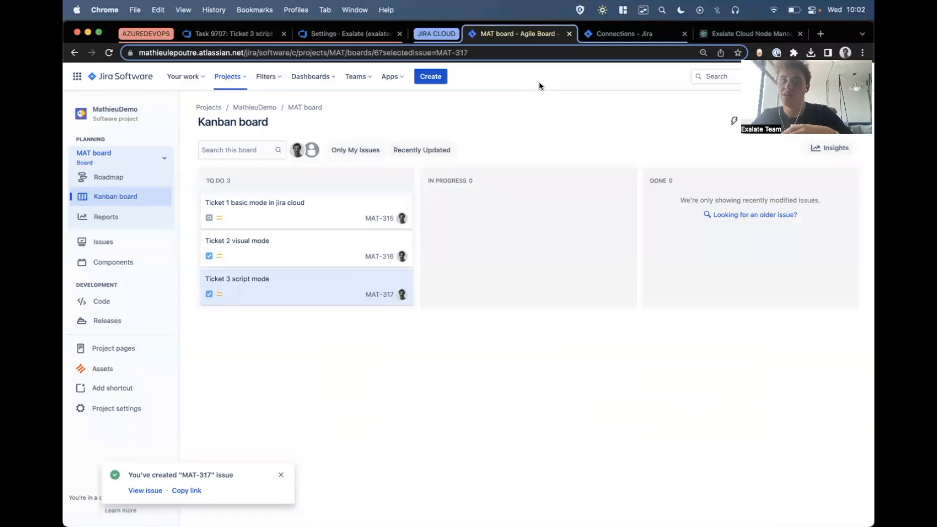
{"action": "left_click", "coordinate": [711, 77]}
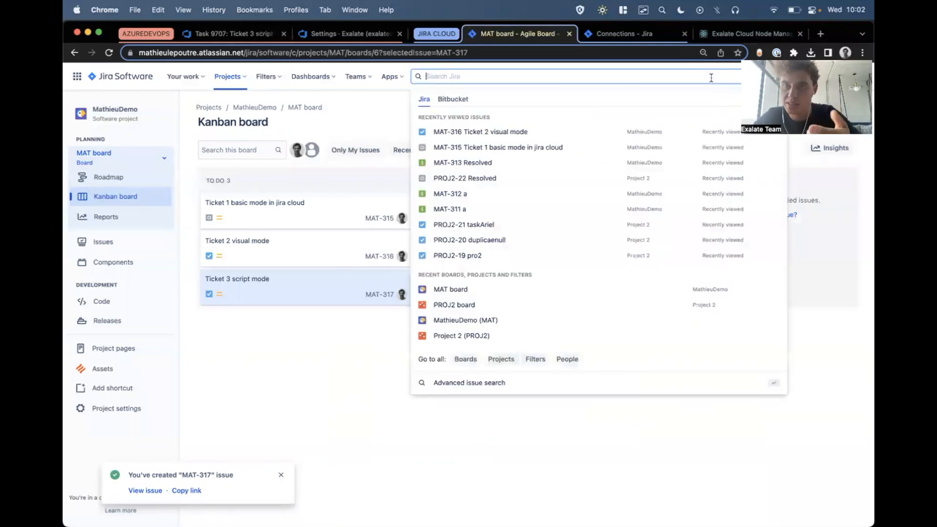
{"action": "left_click", "coordinate": [440, 393]}
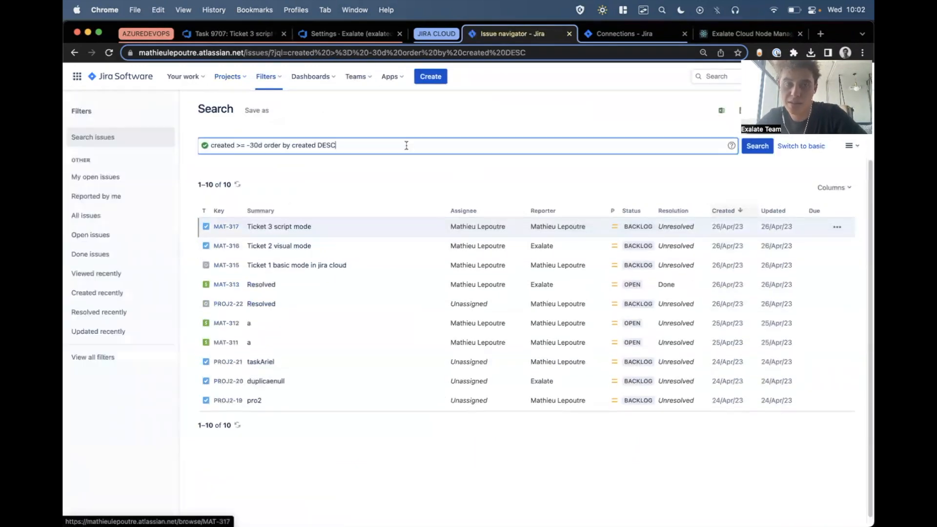
Search Jira issues with the JQL query "project = MathieuDemo" and select the query text.
{"action": "key", "text": "alt+BackSpace"}
{"action": "key", "text": "alt+BackSpace"}
{"action": "key", "text": "alt+BackSpace"}
{"action": "key", "text": "alt+BackSpace"}
{"action": "key", "text": "alt+BackSpace"}
{"action": "key", "text": "alt+BackSpace"}
{"action": "key", "text": "alt+BackSpace"}
{"action": "key", "text": "alt+BackSpace"}
{"action": "type", "text": "project"}
{"action": "left_click", "coordinate": [310, 166]}
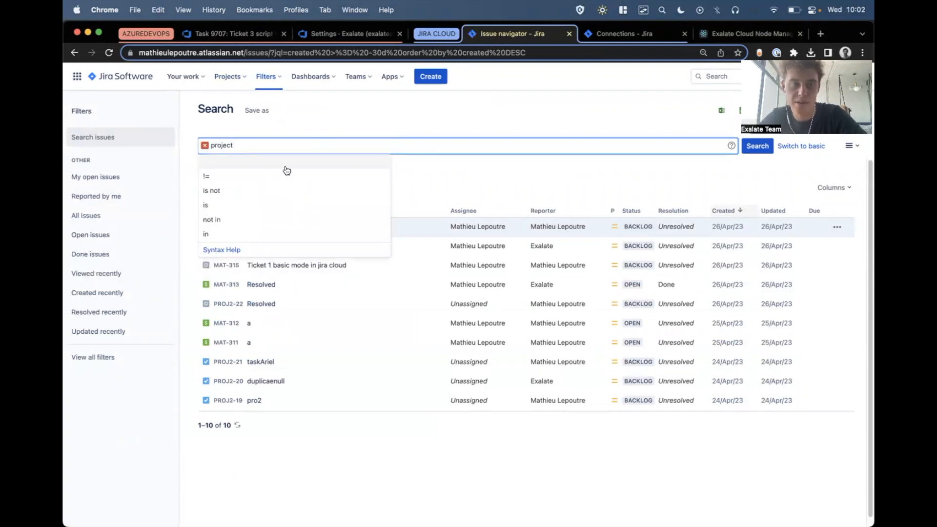
{"action": "type", "text": "= "}
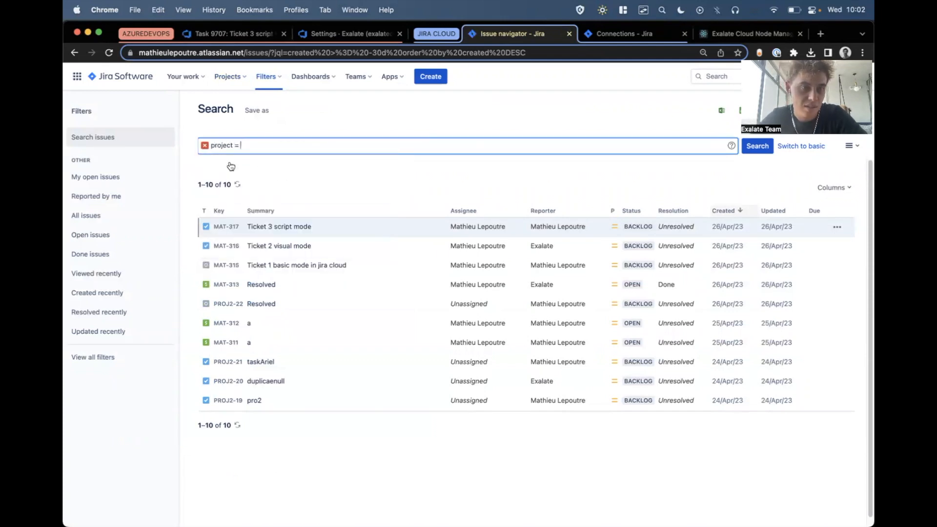
{"action": "type", "text": "M"}
{"action": "left_click", "coordinate": [231, 163]}
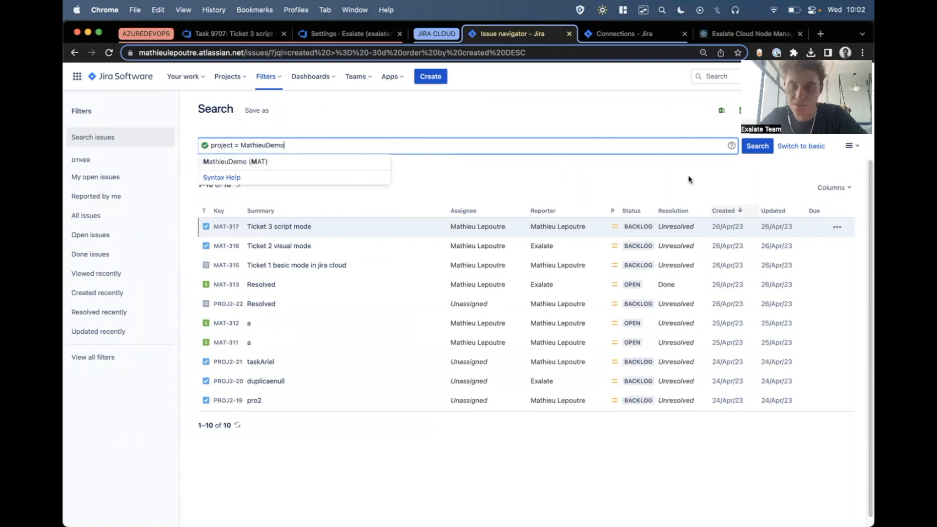
{"action": "left_click", "coordinate": [768, 150]}
{"action": "left_click_drag", "start_coordinate": [323, 148], "coordinate": [90, 149]}
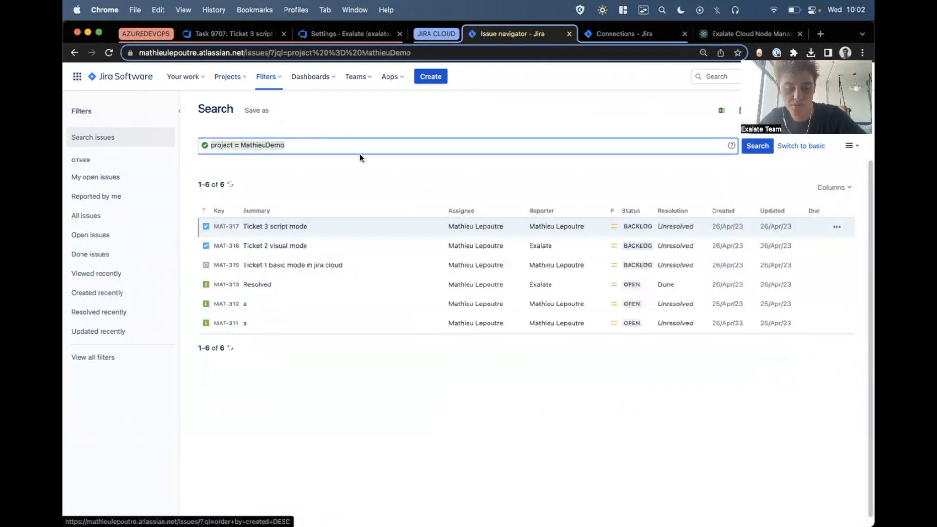
Check the Script mode connection's triggers in Jira and open Exalate's overall Triggers page.
{"action": "left_click", "coordinate": [623, 34]}
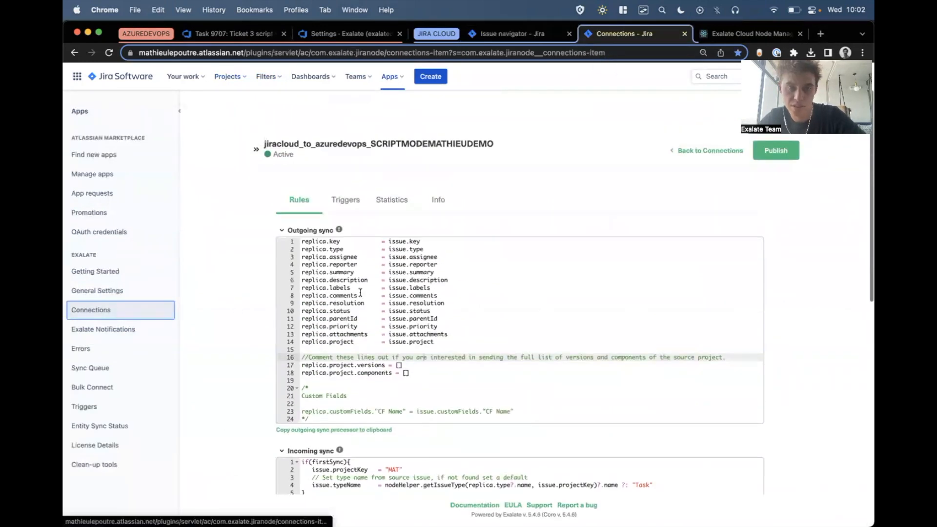
{"action": "left_click", "coordinate": [343, 202]}
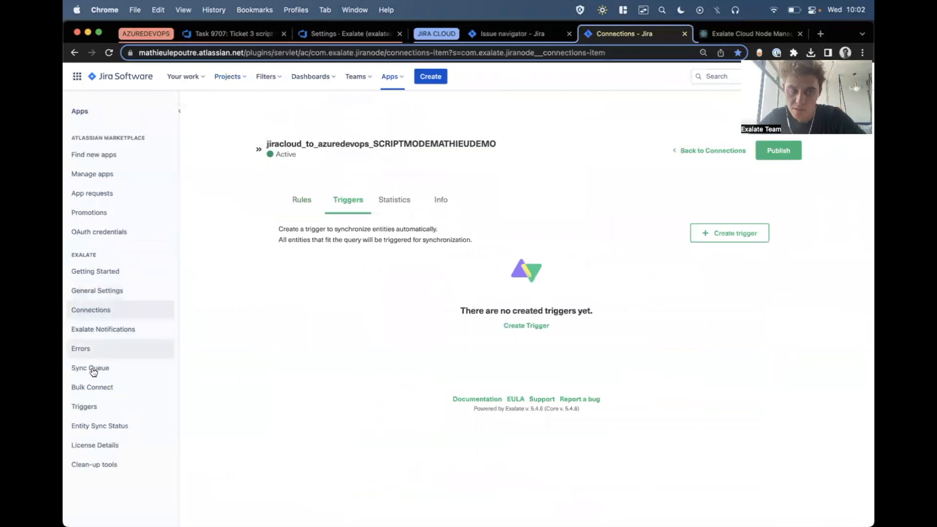
{"action": "left_click", "coordinate": [88, 406]}
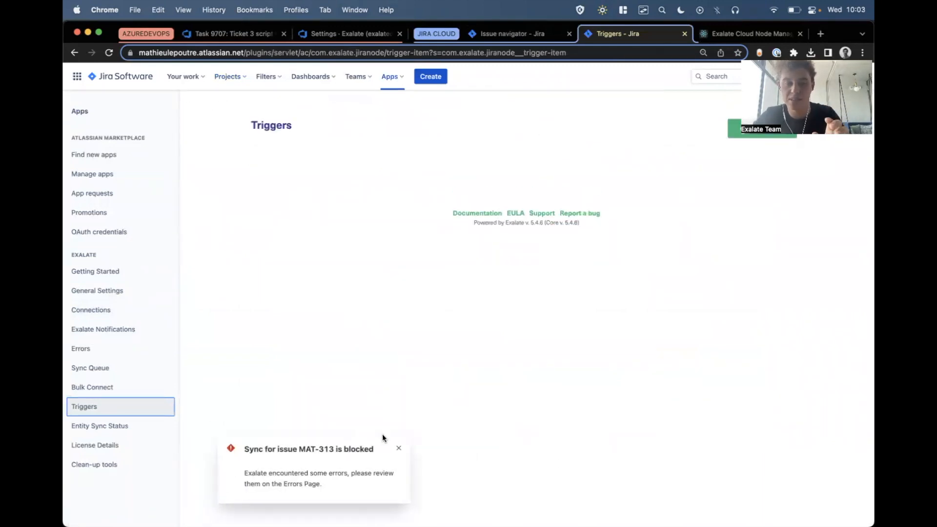
Create an active issue trigger with the query "project = MathieuDemo" that syncs through the jiracloud_to_azuredevops_SCRIPTMODEMATHIEUDEMO connection.
{"action": "left_click", "coordinate": [398, 449]}
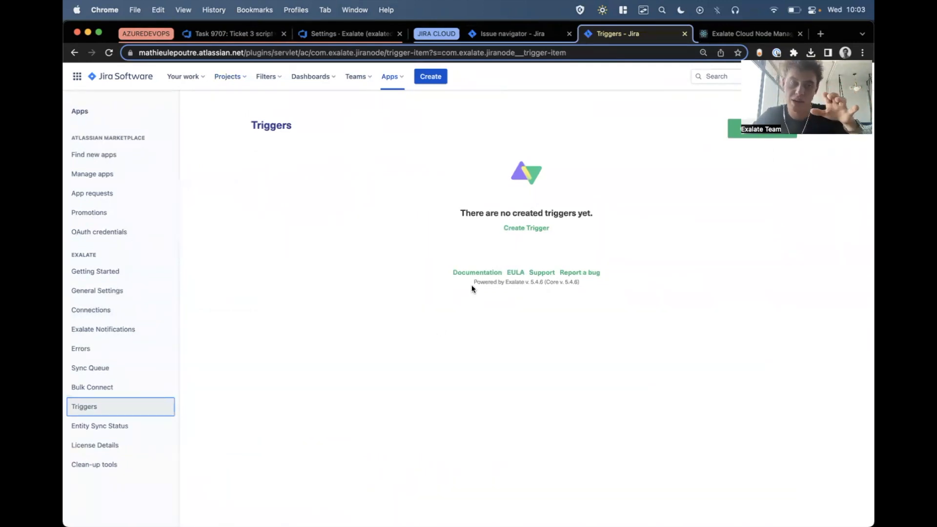
{"action": "left_click", "coordinate": [513, 227]}
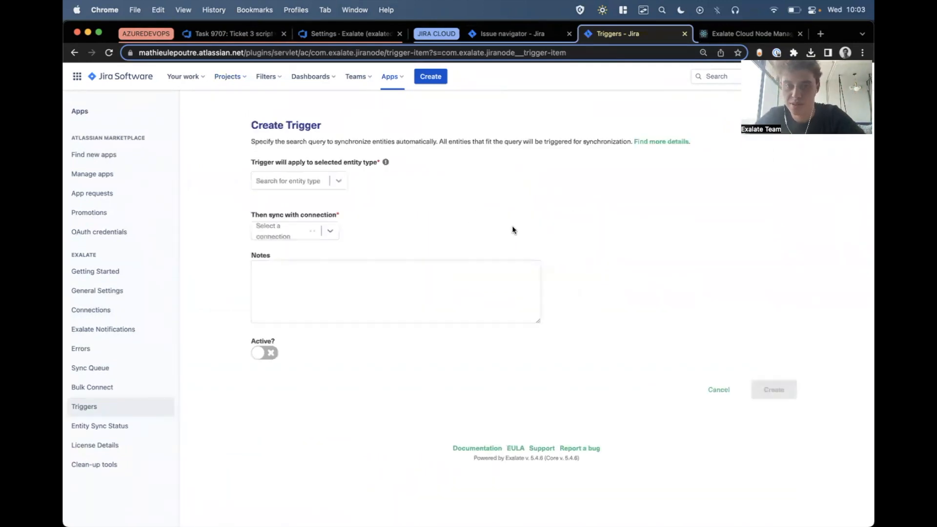
{"action": "left_click", "coordinate": [346, 253]}
{"action": "type", "text": "project = MathieuDemo"}
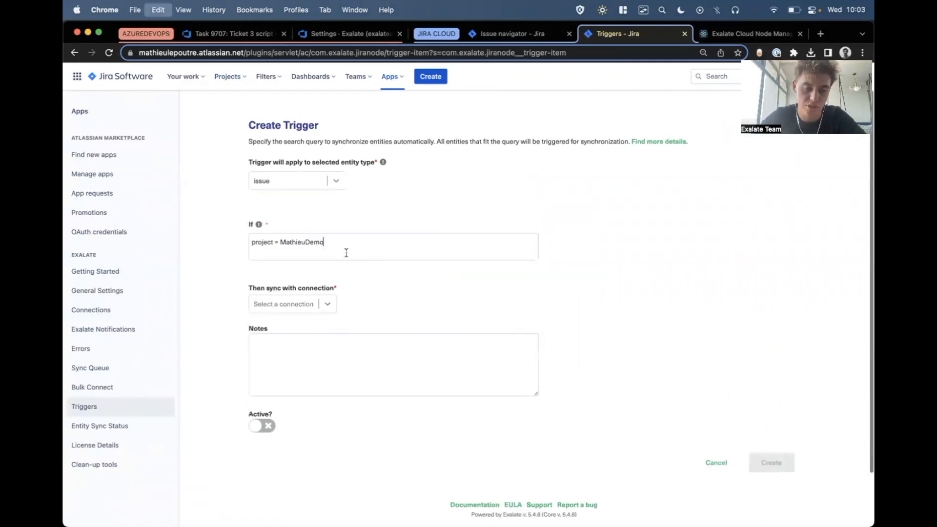
{"action": "left_click", "coordinate": [282, 297]}
{"action": "type", "text": "scr"}
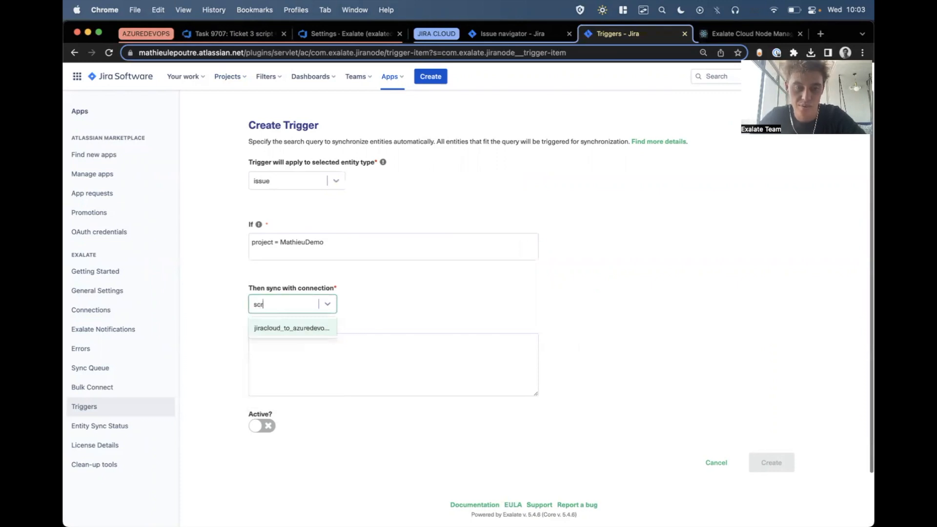
{"action": "left_click", "coordinate": [263, 325]}
{"action": "left_click", "coordinate": [262, 426]}
{"action": "left_click", "coordinate": [786, 462]}
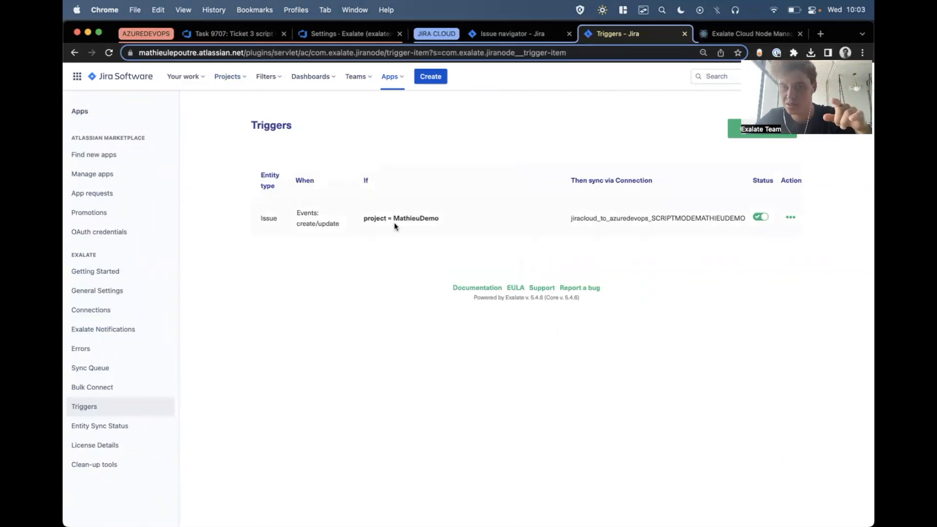
Review the trigger's create/update event and its project query, and check its Bulk Exalate action without starting it.
{"action": "triple_click", "coordinate": [309, 223]}
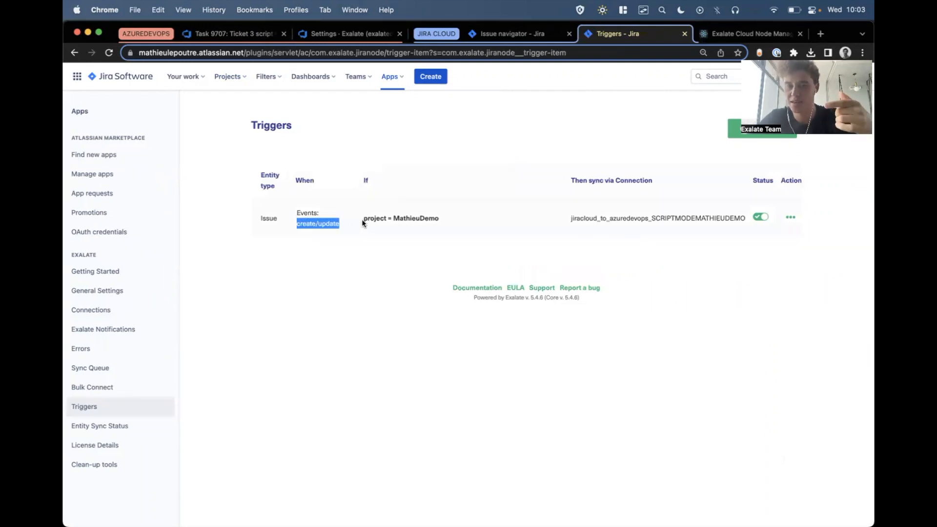
{"action": "left_click_drag", "start_coordinate": [362, 219], "coordinate": [527, 221]}
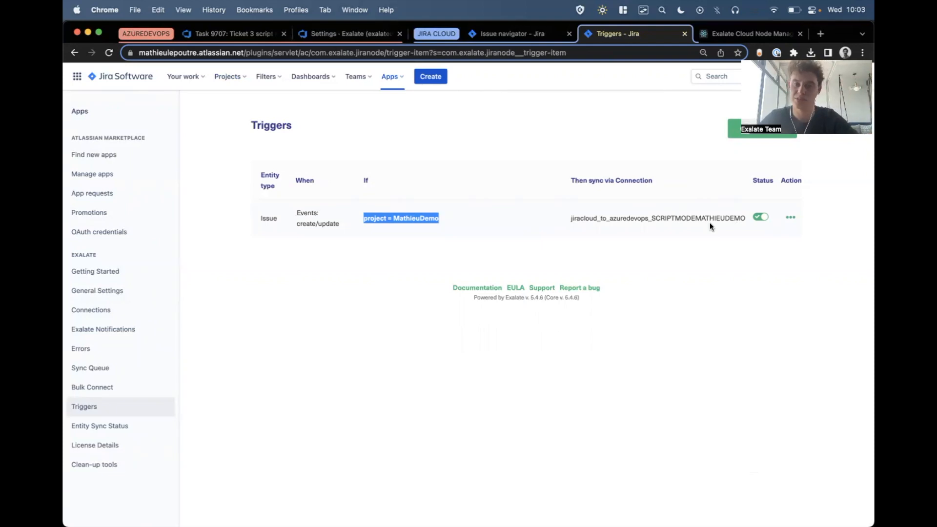
{"action": "double_click", "coordinate": [328, 223]}
{"action": "left_click_drag", "start_coordinate": [371, 216], "coordinate": [417, 216]}
{"action": "left_click", "coordinate": [417, 216]}
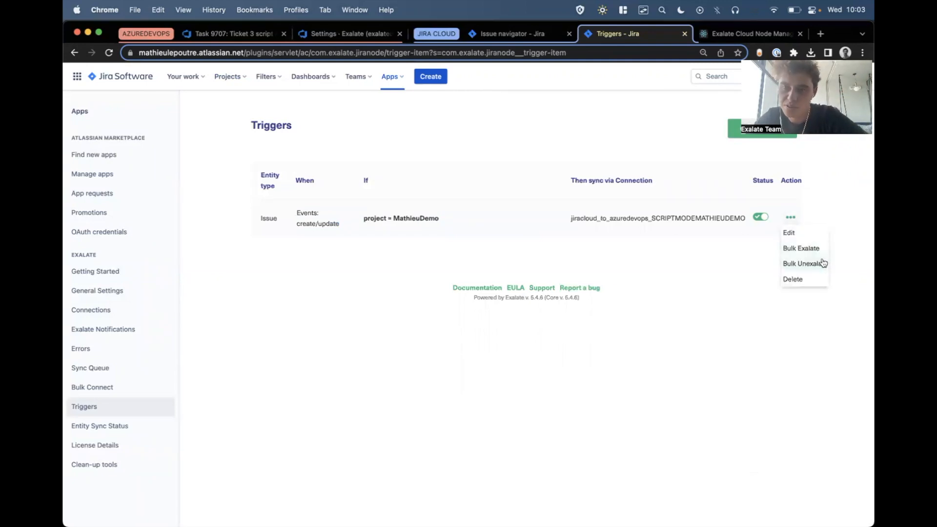
{"action": "left_click", "coordinate": [800, 250]}
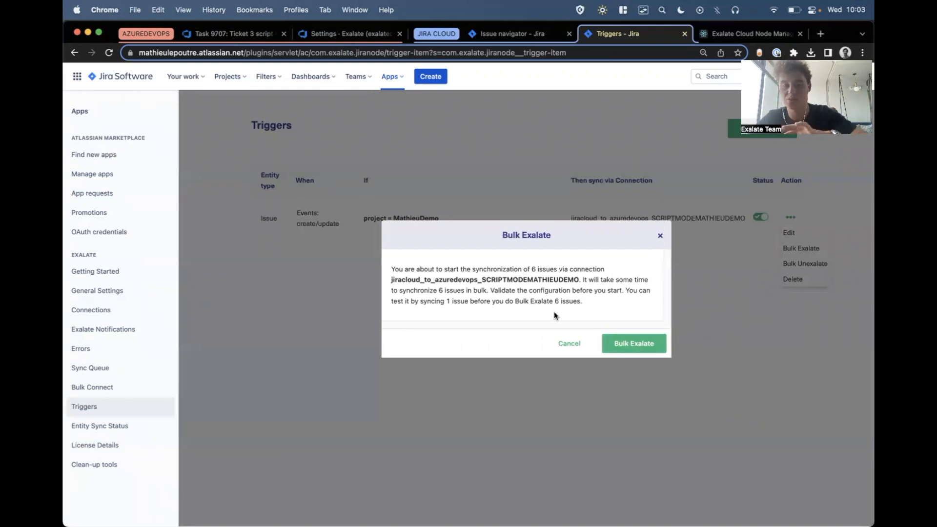
{"action": "left_click", "coordinate": [570, 344]}
Return to the MathieuDemo Kanban board and check the comments on the Ticket 3 script mode issue.
{"action": "left_click", "coordinate": [493, 34]}
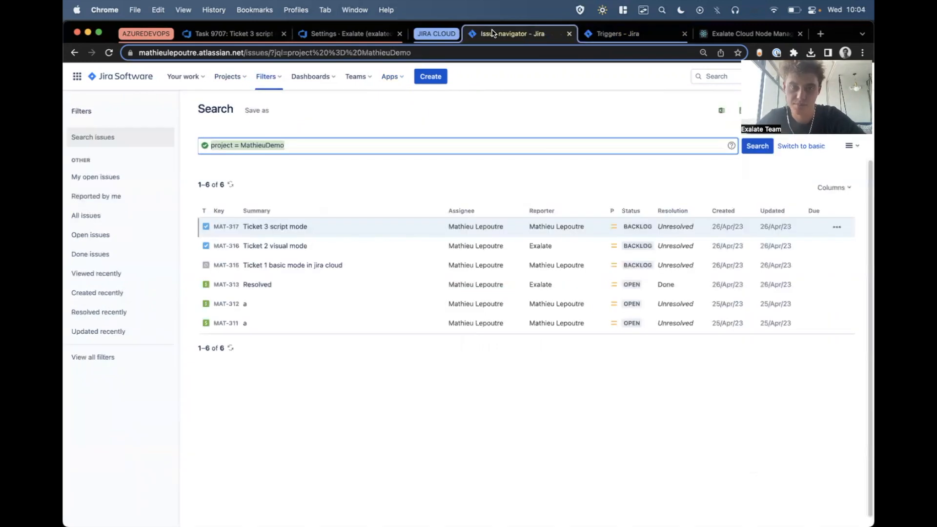
{"action": "left_click", "coordinate": [227, 77]}
{"action": "left_click", "coordinate": [253, 119]}
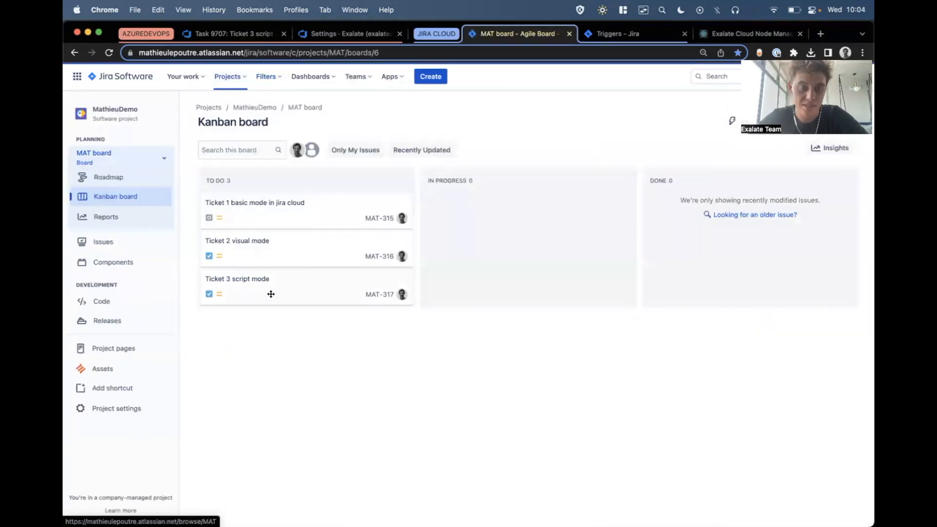
{"action": "left_click", "coordinate": [269, 298]}
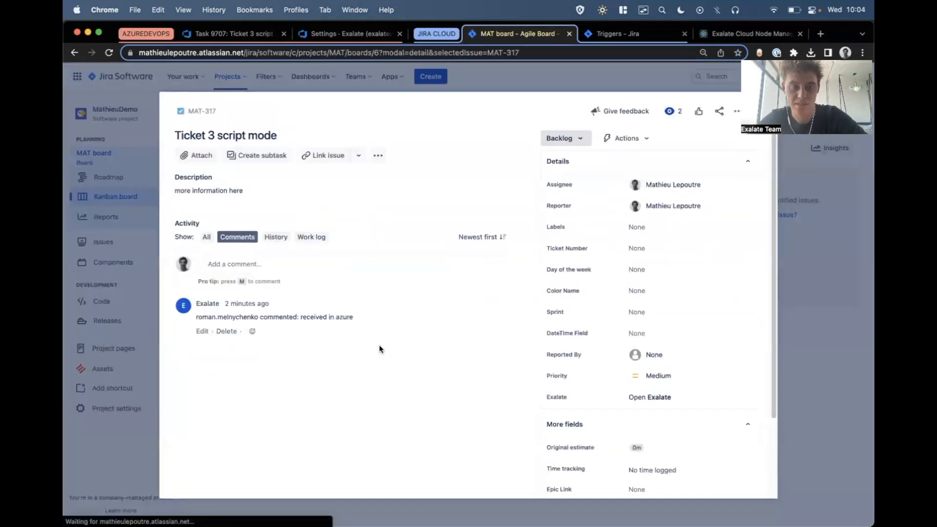
{"action": "left_click", "coordinate": [560, 77]}
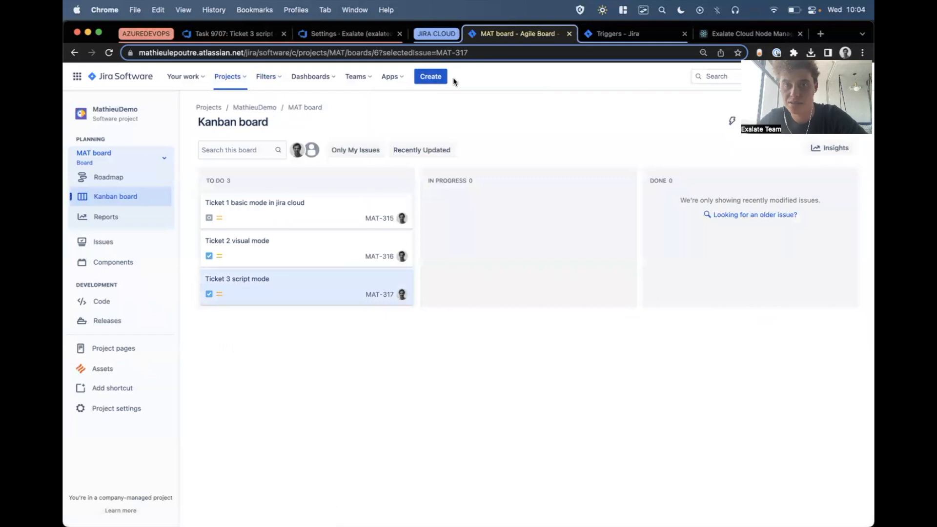
Create a MathieuDemo task with the summary "Ticket 4 script mode trigger way" and the description "more info here".
{"action": "left_click", "coordinate": [430, 78]}
{"action": "type", "text": "T"}
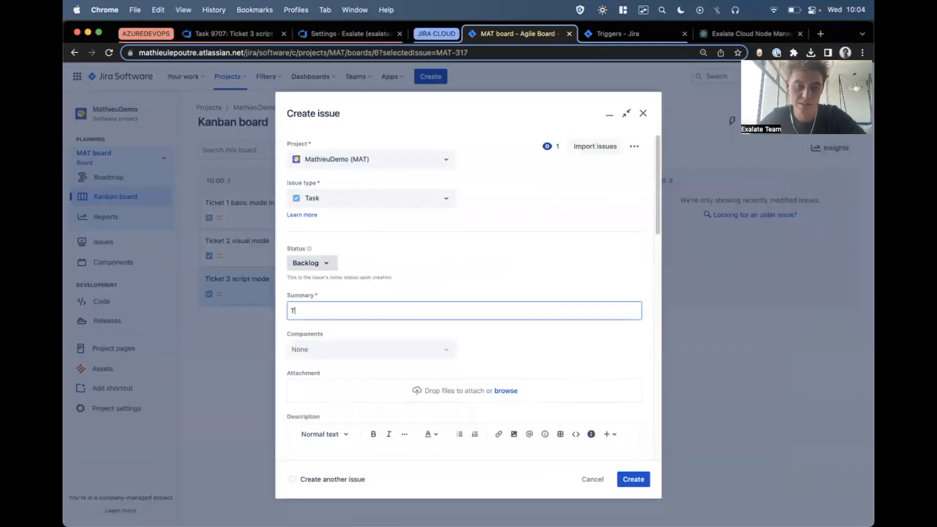
{"action": "type", "text": "icket 4 script mode trigger way"}
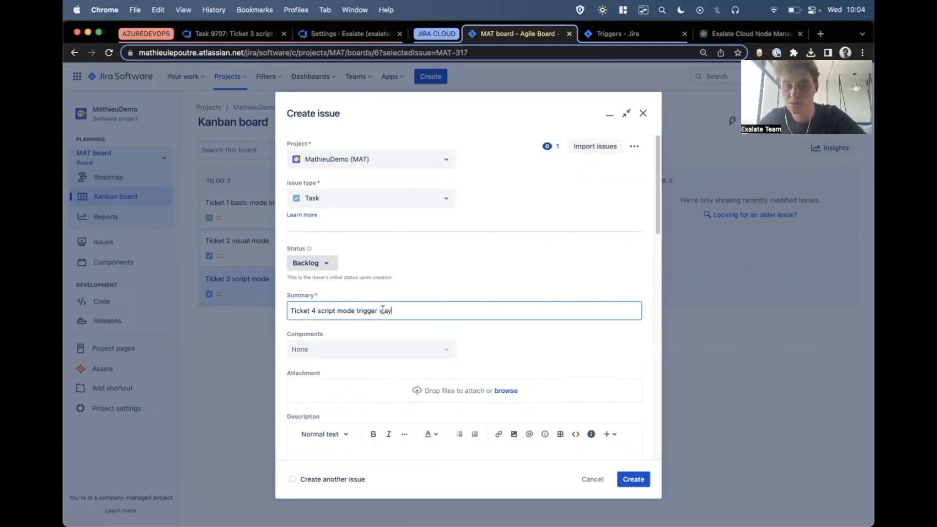
{"action": "scroll", "coordinate": [371, 332], "scroll_direction": "down", "scroll_amount": 3}
{"action": "left_click", "coordinate": [351, 321]}
{"action": "type", "text": "more info here"}
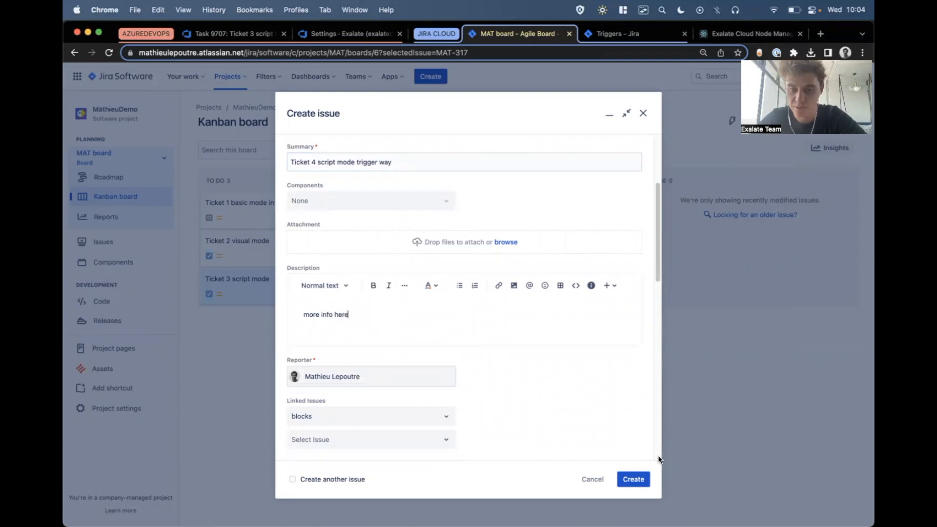
{"action": "left_click", "coordinate": [639, 477]}
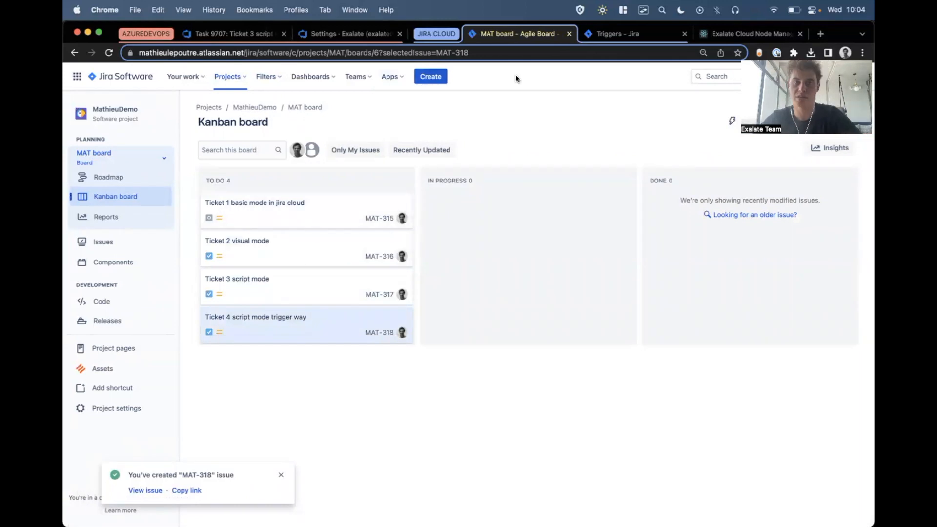
Open the Ticket 4 script mode trigger way issue in Jira and its automatically synced work item in Azure DevOps.
{"action": "left_click", "coordinate": [290, 328]}
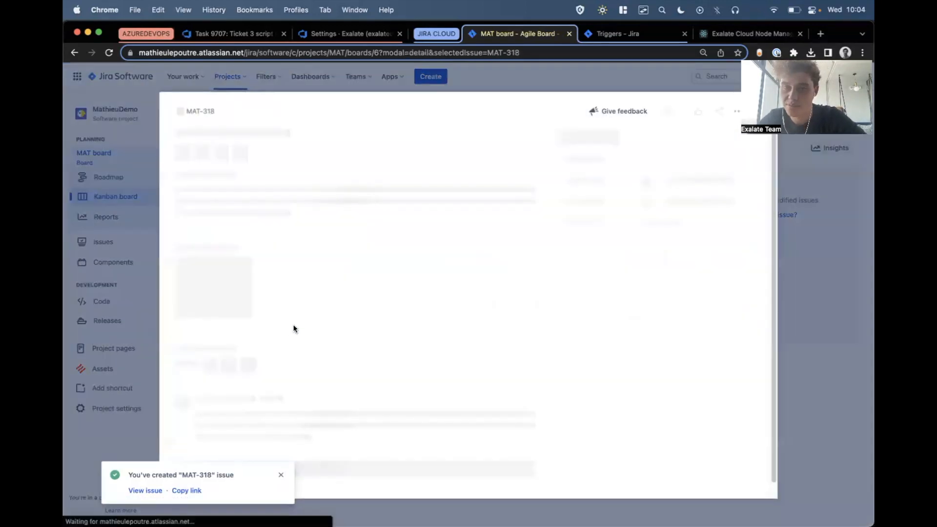
{"action": "left_click", "coordinate": [258, 32]}
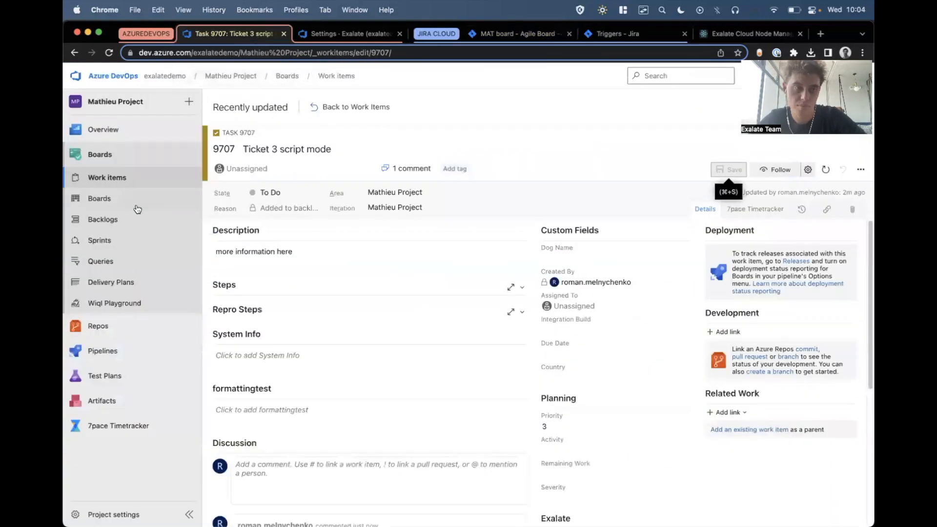
{"action": "left_click", "coordinate": [134, 179]}
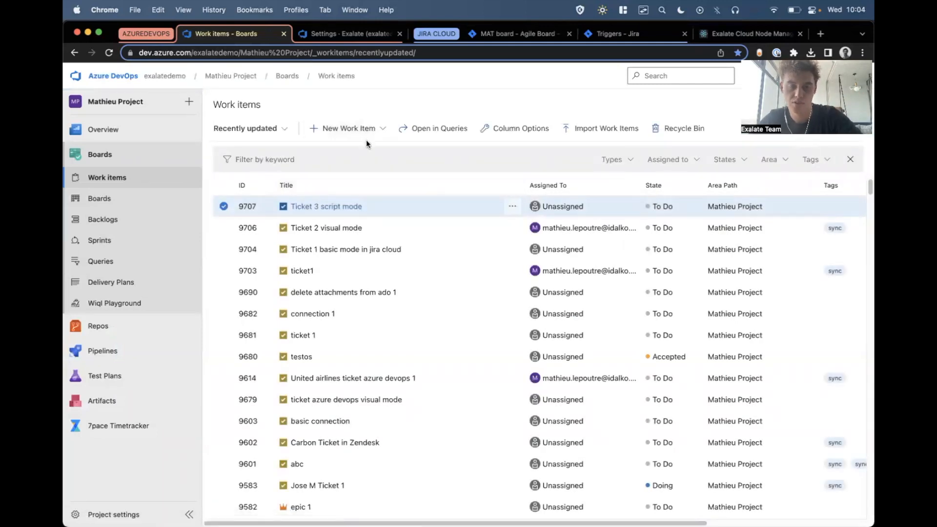
{"action": "key", "text": "super+r"}
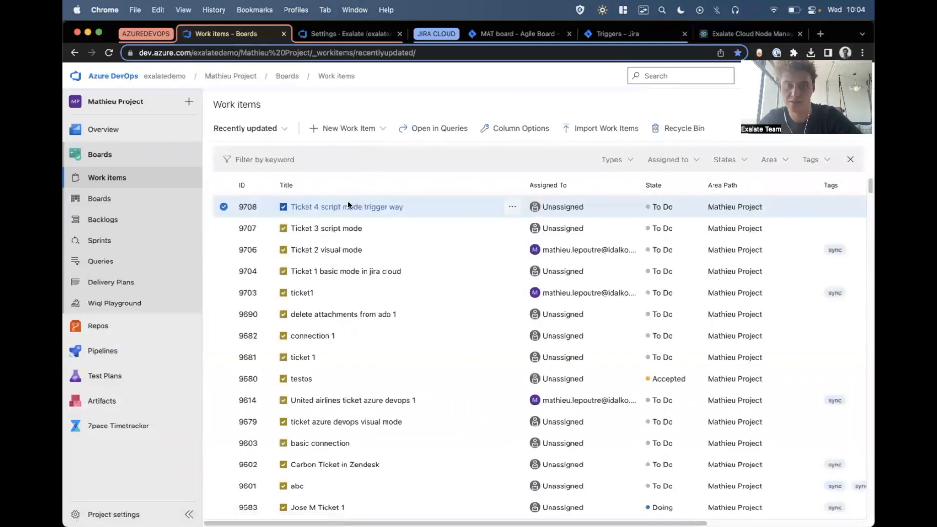
{"action": "left_click", "coordinate": [349, 206]}
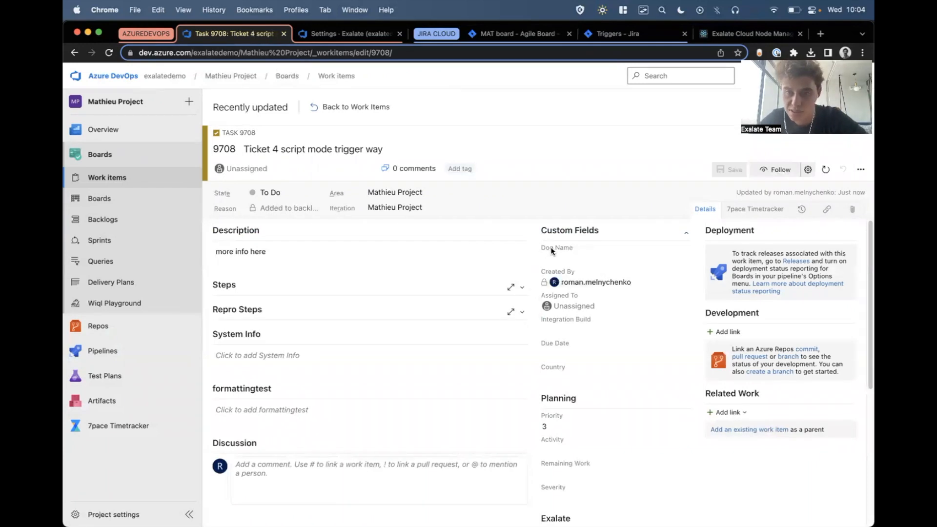
In the Azure DevOps outgoing sync script, move the commented-out custom field mapping to line 14 as active code.
{"action": "left_click", "coordinate": [317, 34]}
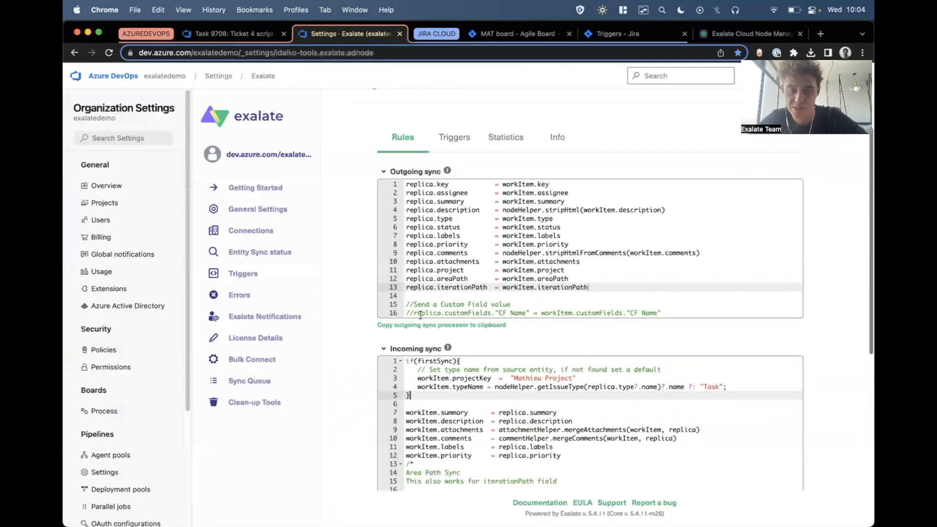
{"action": "left_click_drag", "start_coordinate": [413, 313], "coordinate": [684, 314]}
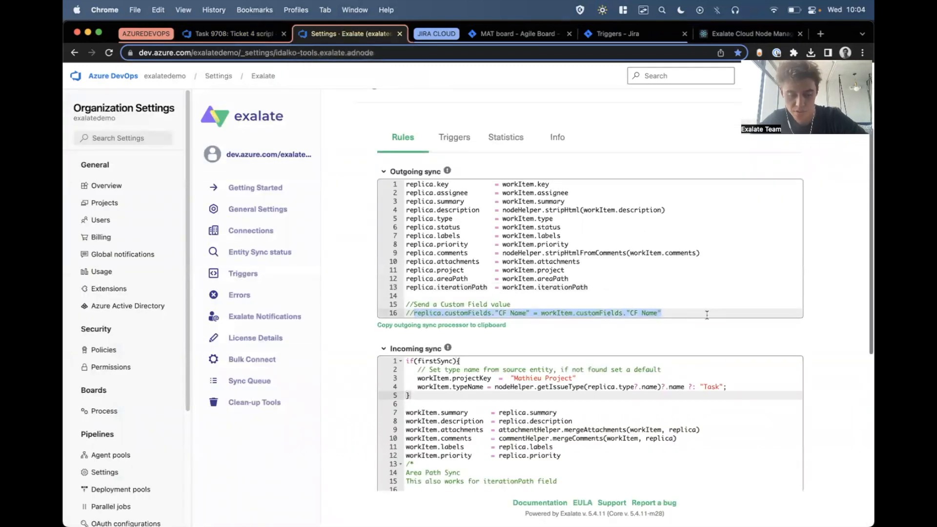
{"action": "key", "text": "BackSpace"}
{"action": "left_click", "coordinate": [506, 298]}
{"action": "type", "text": "replica.customFields.\"CF Name\" = workItem.customFields.\"CF Name\""}
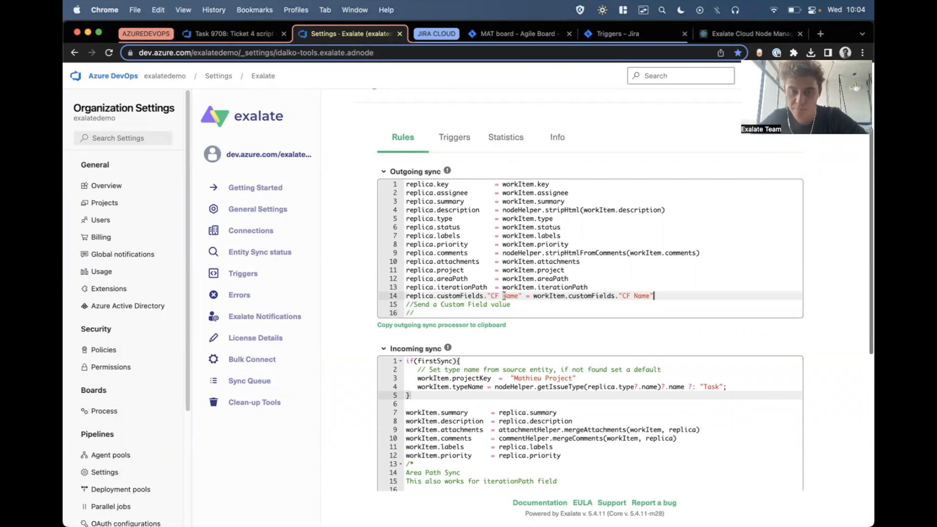
Set both custom field names in the outgoing mapping to "Dog Name" and publish the connection's changes.
{"action": "key", "text": "BackSpace"}
{"action": "key", "text": "BackSpace"}
{"action": "key", "text": "BackSpace"}
{"action": "key", "text": "BackSpace"}
{"action": "key", "text": "BackSpace"}
{"action": "key", "text": "BackSpace"}
{"action": "key", "text": "BackSpace"}
{"action": "key", "text": "BackSpace"}
{"action": "type", "text": "Dog Name"}
{"action": "left_click", "coordinate": [519, 294]}
{"action": "key", "text": "BackSpace"}
{"action": "key", "text": "BackSpace"}
{"action": "key", "text": "BackSpace"}
{"action": "key", "text": "BackSpace"}
{"action": "key", "text": "BackSpace"}
{"action": "key", "text": "BackSpace"}
{"action": "key", "text": "BackSpace"}
{"action": "type", "text": "Dog Name"}
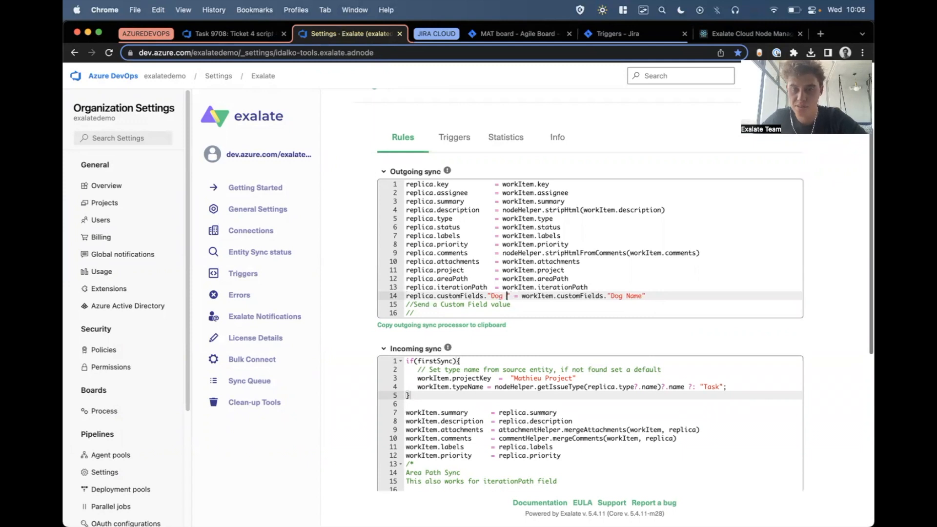
{"action": "scroll", "coordinate": [670, 272], "scroll_direction": "up", "scroll_amount": 1}
{"action": "scroll", "coordinate": [670, 272], "scroll_direction": "up", "scroll_amount": 3}
{"action": "left_click", "coordinate": [811, 155]}
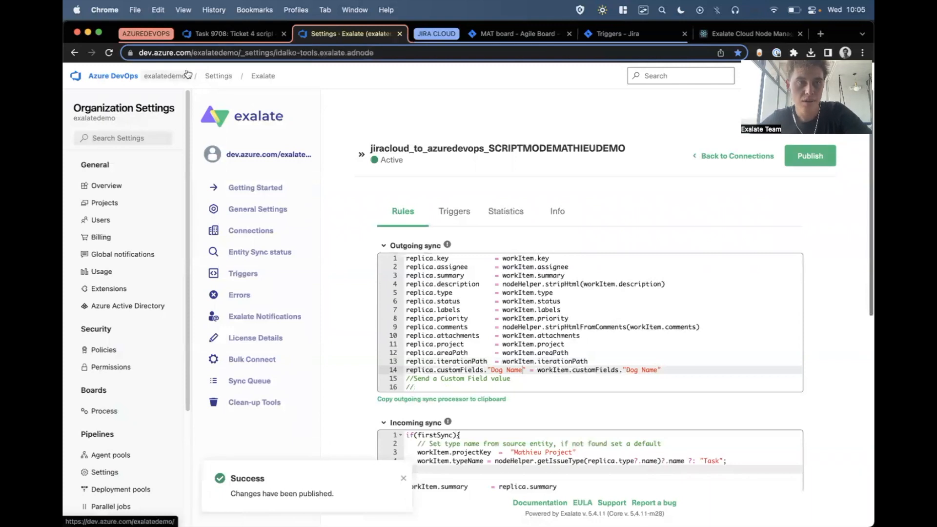
Set the Dog Name field of the Ticket 4 work item to "Sky is the limit" and save it.
{"action": "left_click", "coordinate": [230, 33]}
{"action": "left_click", "coordinate": [566, 258]}
{"action": "type", "text": "S=k"}
{"action": "key", "text": "BackSpace"}
{"action": "key", "text": "BackSpace"}
{"action": "type", "text": "ky is the limit"}
{"action": "left_click", "coordinate": [730, 170]}
Add the comment "1" to the Ticket 4 work item's discussion and save the work item.
{"action": "scroll", "coordinate": [320, 361], "scroll_direction": "down", "scroll_amount": 3}
{"action": "left_click", "coordinate": [295, 361]}
{"action": "type", "text": "1"}
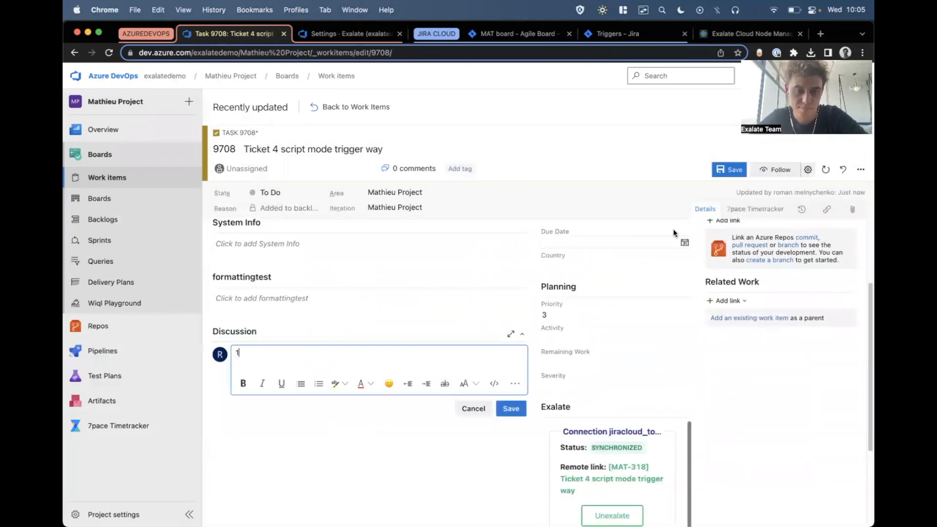
{"action": "left_click", "coordinate": [730, 170]}
{"action": "left_click", "coordinate": [726, 166]}
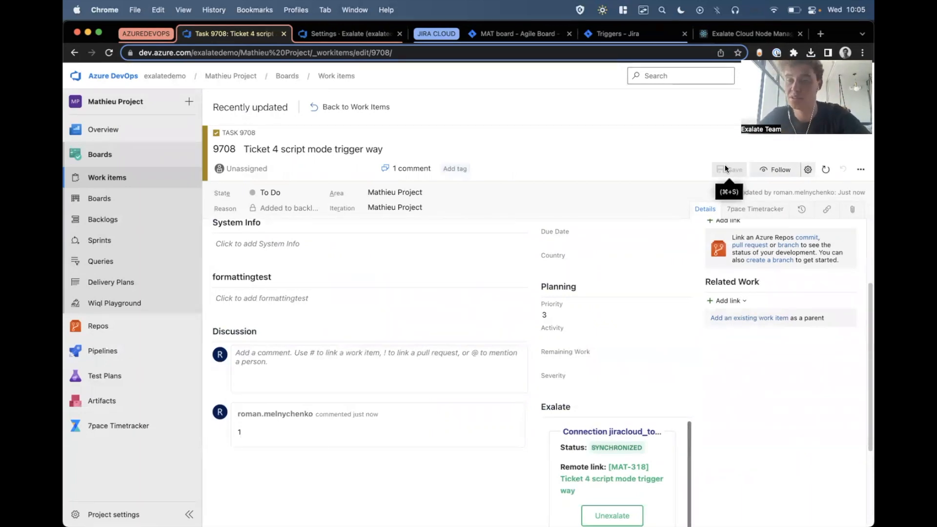
Reopen the Ticket 4 issue on the Jira board to check its comments and copy its issue key MAT-318.
{"action": "left_click", "coordinate": [514, 38]}
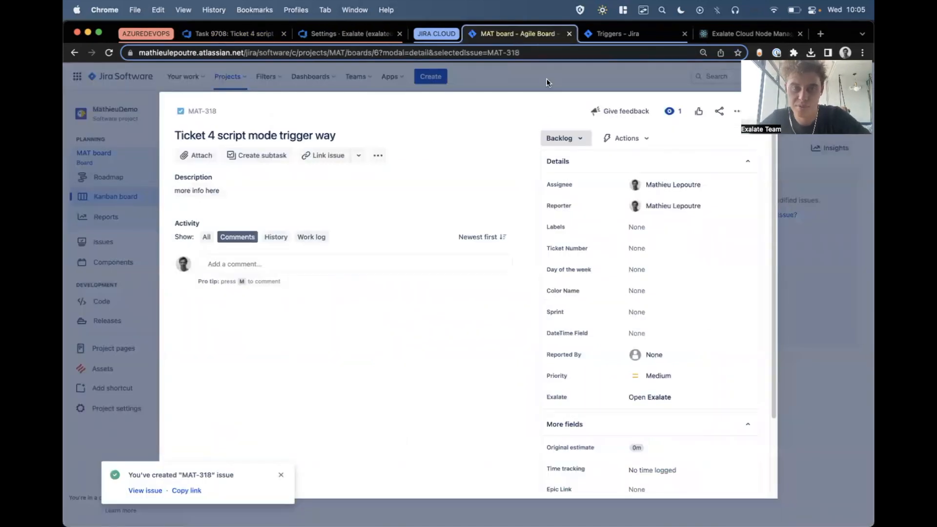
{"action": "left_click", "coordinate": [607, 82]}
{"action": "left_click", "coordinate": [282, 336]}
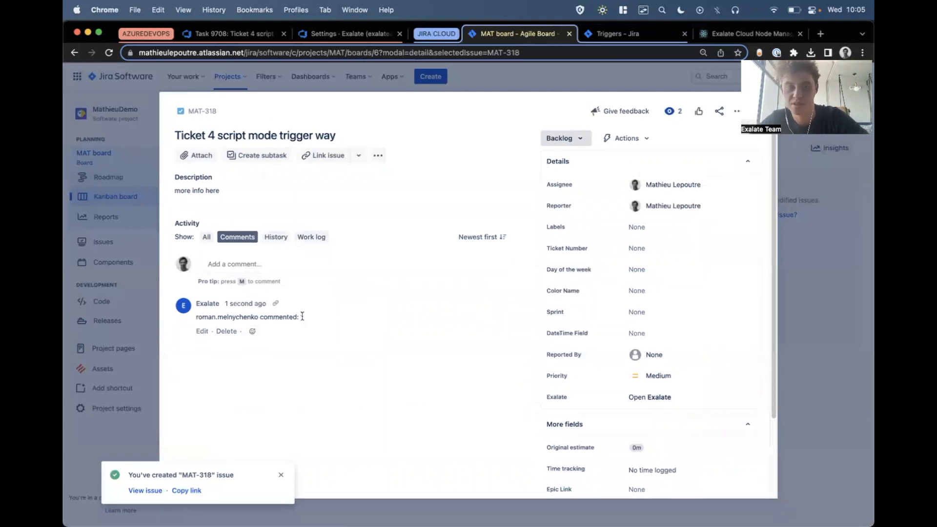
{"action": "left_click", "coordinate": [488, 52]}
{"action": "left_click", "coordinate": [539, 52]}
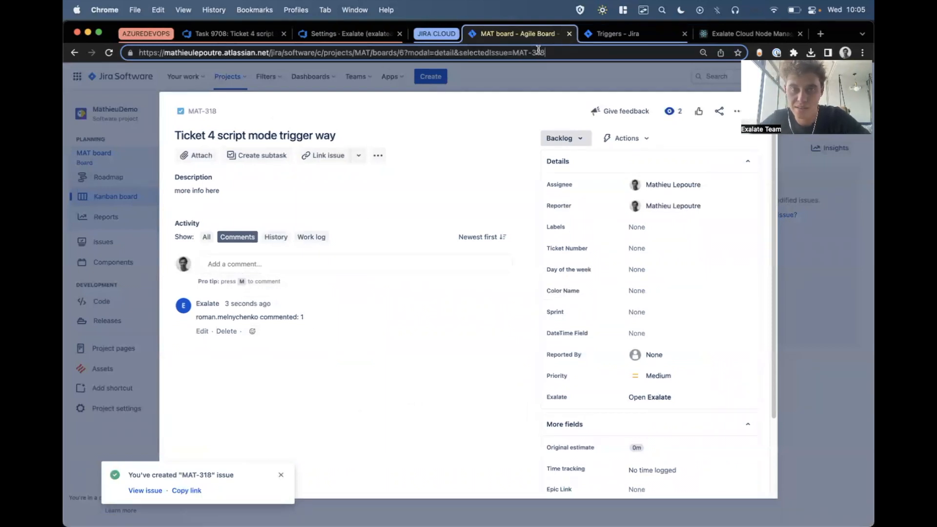
{"action": "left_click_drag", "start_coordinate": [553, 51], "coordinate": [511, 52]}
{"action": "key", "text": "super+c"}
Open Exalate's Entity Sync Status page, duplicate its tab, and search for the sync status of issue MAT-318.
{"action": "left_click", "coordinate": [618, 33]}
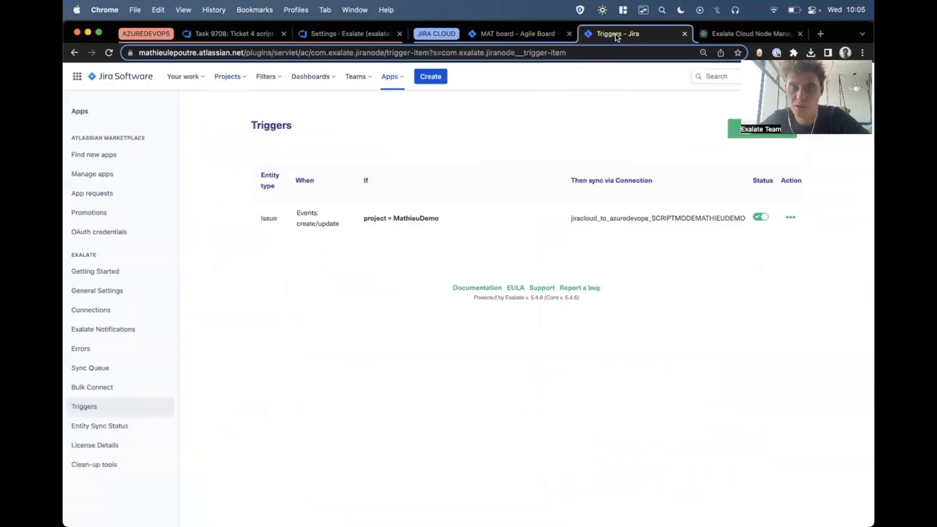
{"action": "left_click", "coordinate": [104, 423]}
{"action": "key", "text": "alt+shift+d"}
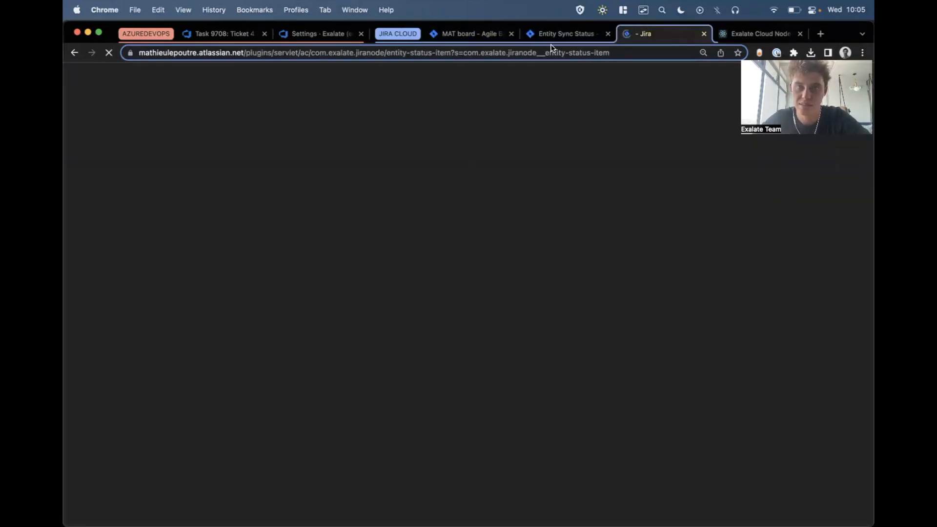
{"action": "left_click", "coordinate": [551, 35]}
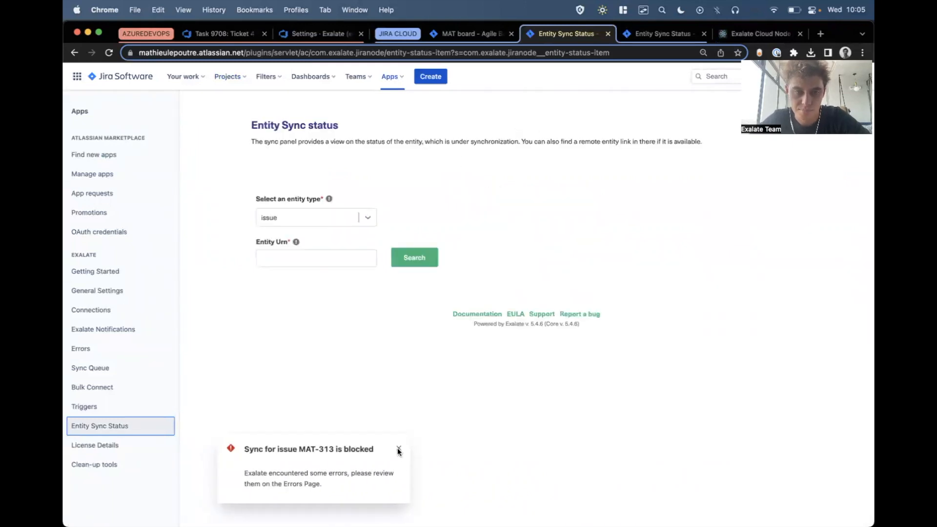
{"action": "left_click", "coordinate": [399, 449]}
{"action": "left_click", "coordinate": [300, 257]}
{"action": "type", "text": "MAT-318"}
{"action": "left_click", "coordinate": [423, 262]}
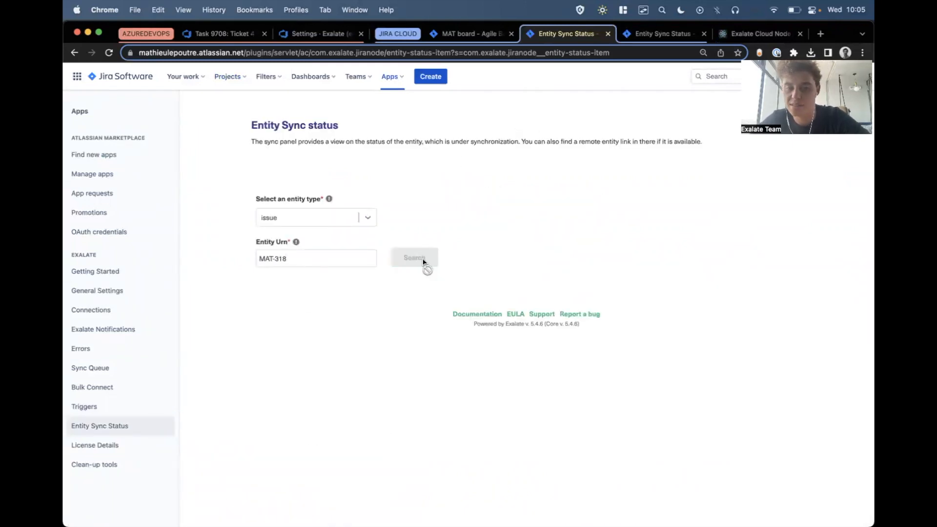
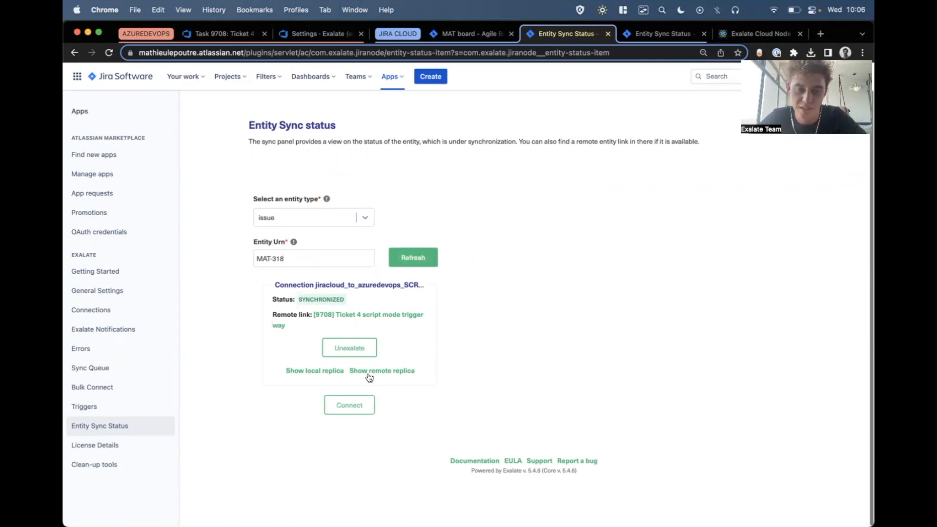
Open the remote replica of issue MAT-318, examine its Dog Name custom field, and return to the Jira issue.
{"action": "left_click", "coordinate": [370, 374]}
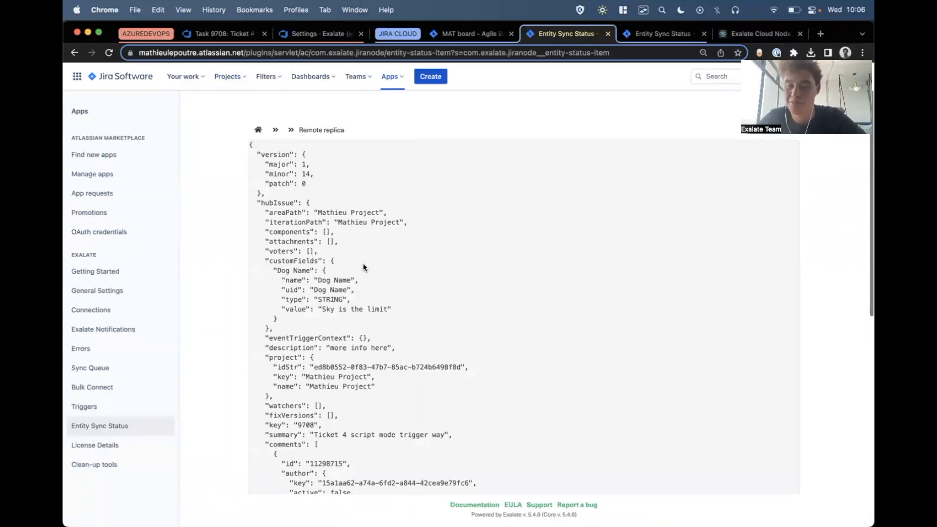
{"action": "left_click_drag", "start_coordinate": [264, 257], "coordinate": [387, 317]}
{"action": "left_click", "coordinate": [389, 313]}
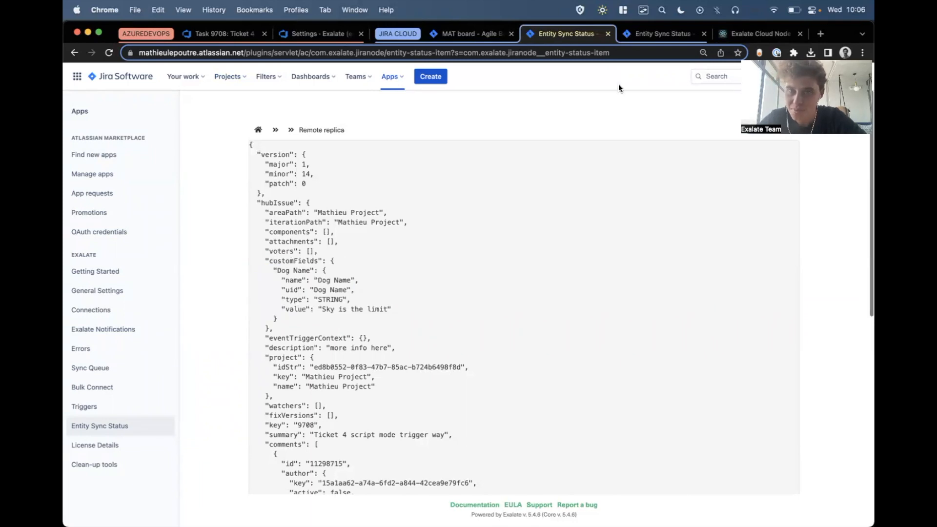
{"action": "left_click", "coordinate": [457, 37]}
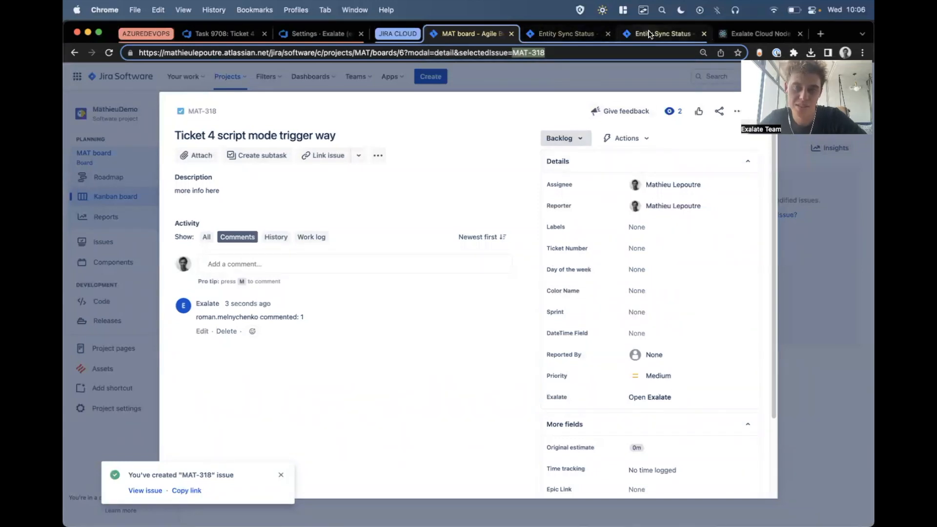
Open the active Script mode connection between Jira Cloud and Azure DevOps for editing and go to its incoming sync rules.
{"action": "left_click", "coordinate": [650, 34]}
{"action": "left_click", "coordinate": [105, 314]}
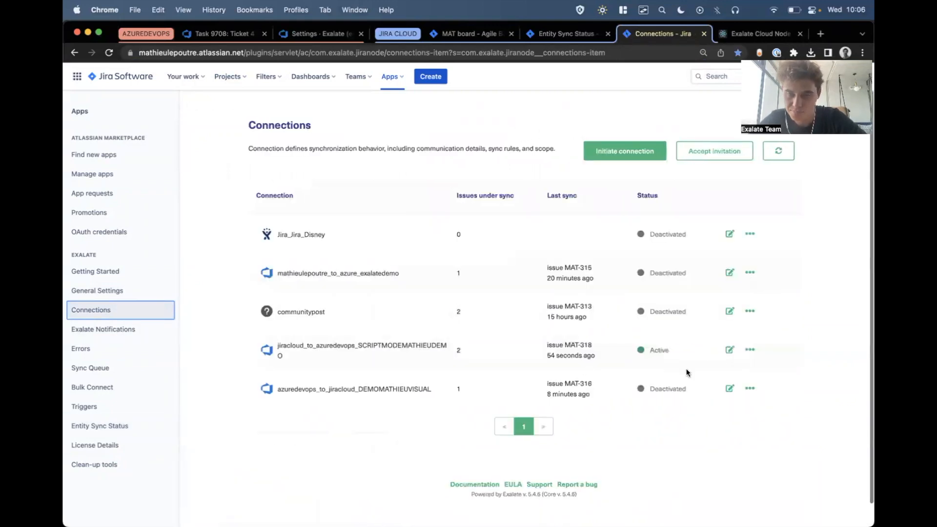
{"action": "left_click", "coordinate": [731, 350]}
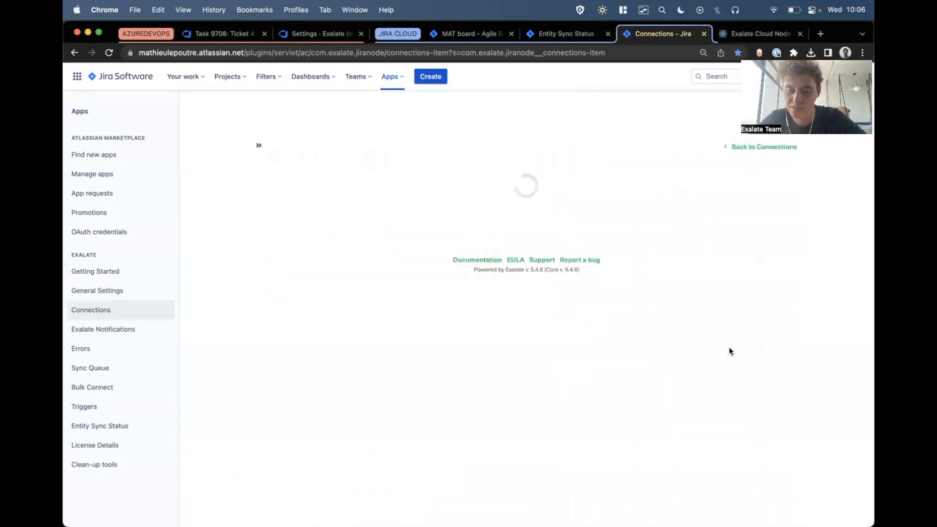
{"action": "scroll", "coordinate": [432, 300], "scroll_direction": "down", "scroll_amount": 5}
{"action": "scroll", "coordinate": [432, 301], "scroll_direction": "down", "scroll_amount": 2}
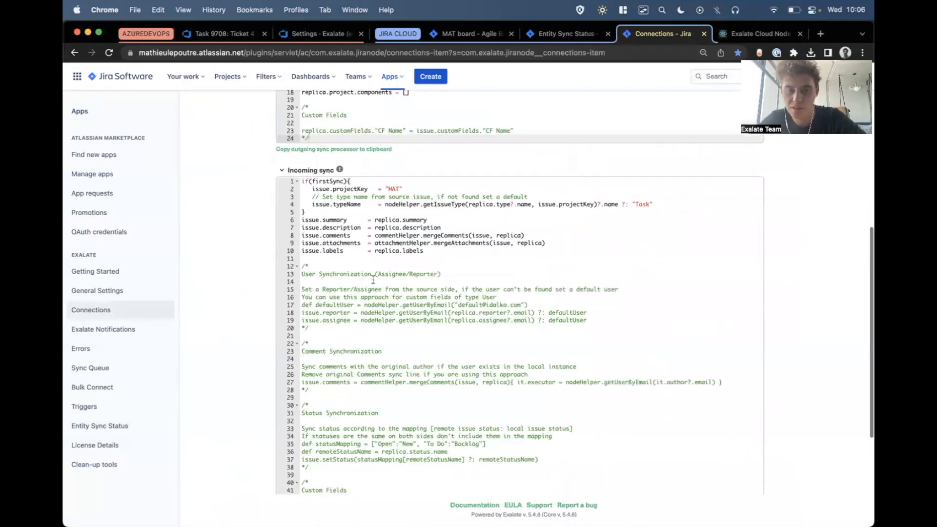
Review the commented user, comment, status and custom field synchronization templates in the incoming sync script.
{"action": "left_click_drag", "start_coordinate": [307, 245], "coordinate": [379, 277]}
{"action": "scroll", "coordinate": [379, 278], "scroll_direction": "down", "scroll_amount": 2}
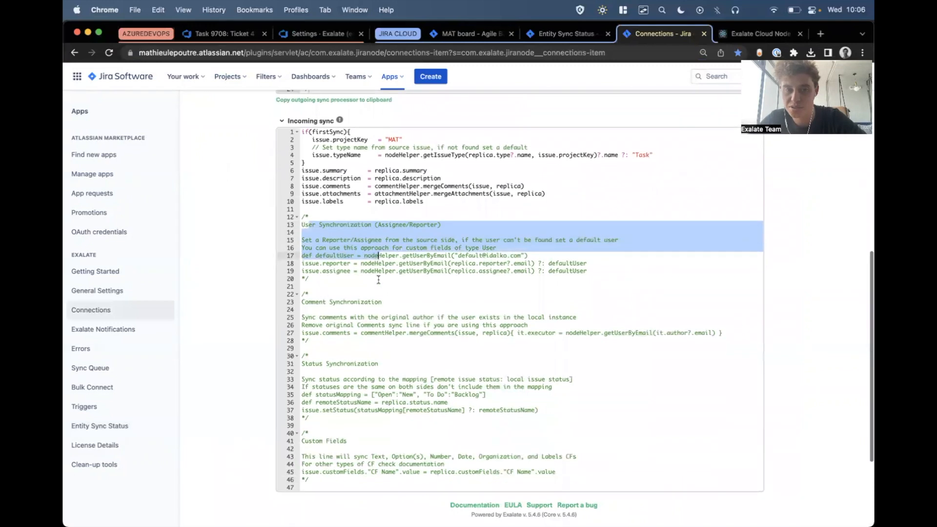
{"action": "left_click_drag", "start_coordinate": [319, 253], "coordinate": [368, 276]}
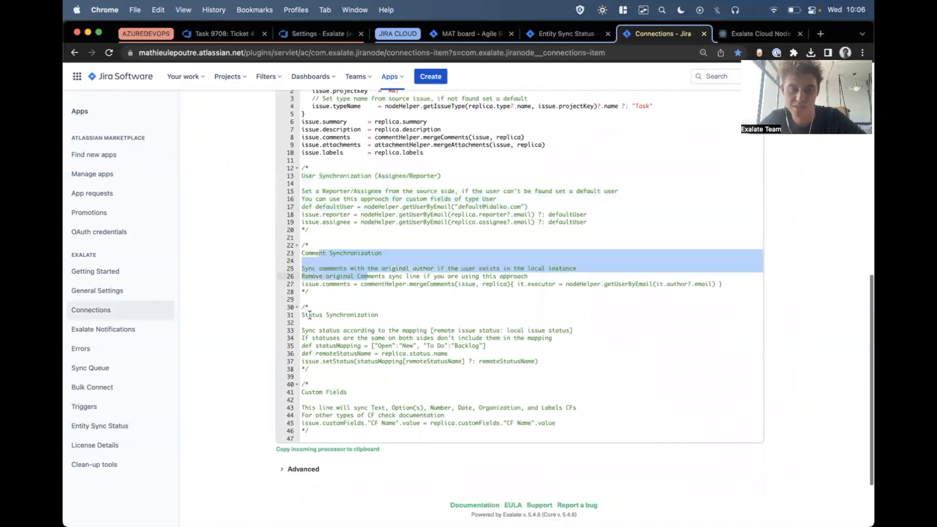
{"action": "left_click_drag", "start_coordinate": [309, 316], "coordinate": [354, 338]}
{"action": "left_click_drag", "start_coordinate": [318, 389], "coordinate": [395, 416]}
{"action": "left_click", "coordinate": [396, 416]}
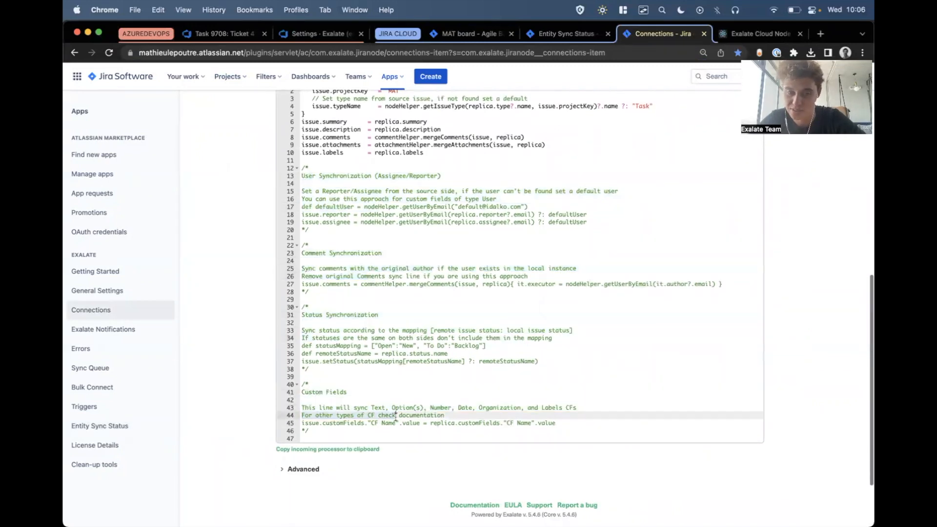
Move the custom field mapping line out of the commented Custom Fields block to line 12, below the issue.labels line.
{"action": "left_click_drag", "start_coordinate": [583, 423], "coordinate": [274, 423]}
{"action": "key", "text": "super+c"}
{"action": "key", "text": "BackSpace"}
{"action": "scroll", "coordinate": [275, 420], "scroll_direction": "up", "scroll_amount": 2}
{"action": "left_click", "coordinate": [448, 206]}
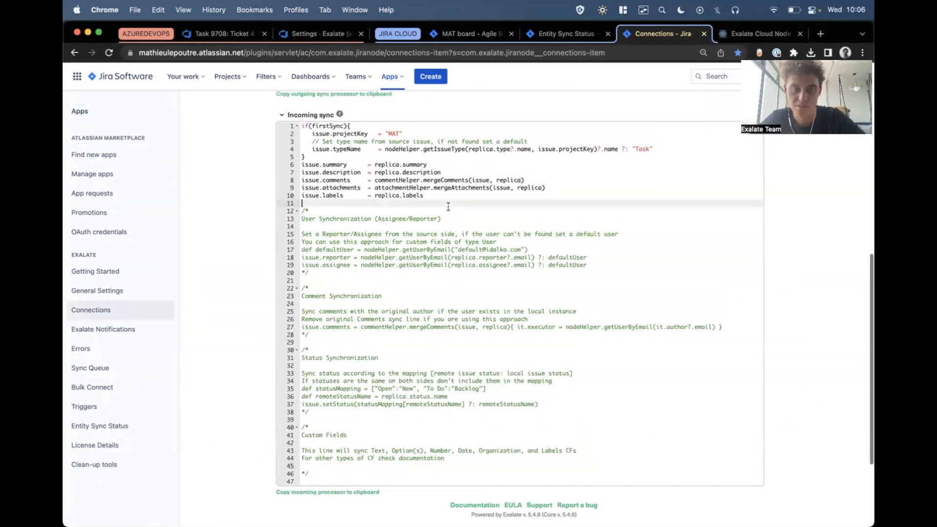
{"action": "key", "text": "Return"}
{"action": "key", "text": "Return"}
{"action": "key", "text": "Up"}
{"action": "key", "text": "super+v"}
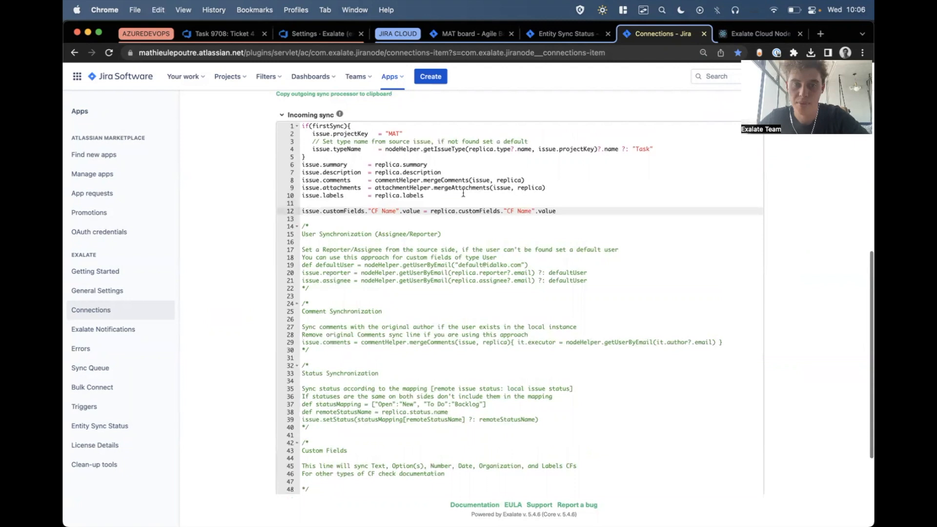
Set the source custom field in the line 12 mapping to "Dog Name", copied from the remote replica.
{"action": "left_click_drag", "start_coordinate": [508, 213], "coordinate": [529, 212]}
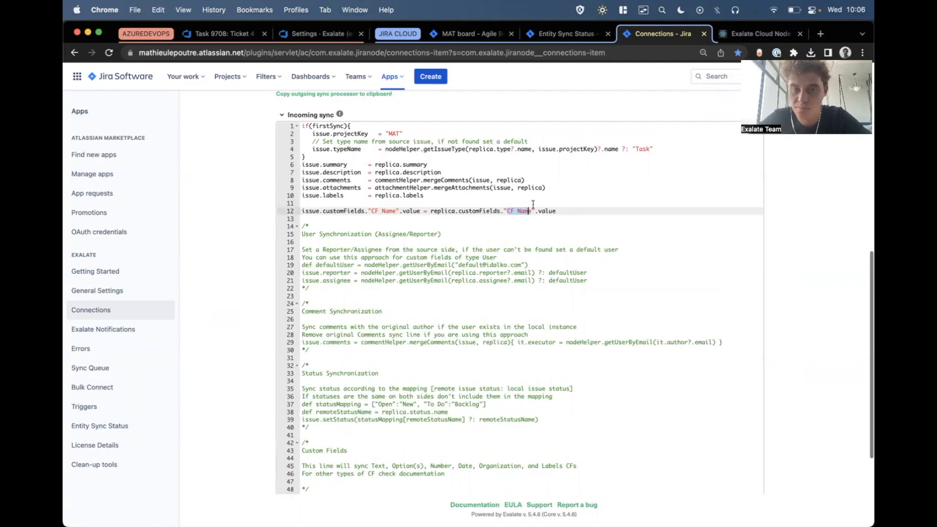
{"action": "double_click", "coordinate": [452, 210]}
{"action": "double_click", "coordinate": [482, 210]}
{"action": "left_click", "coordinate": [546, 36]}
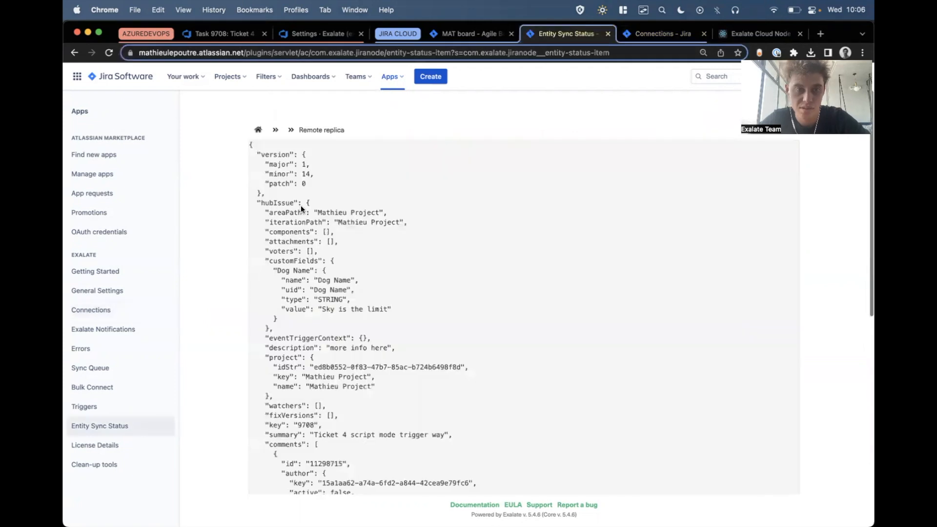
{"action": "double_click", "coordinate": [275, 202]}
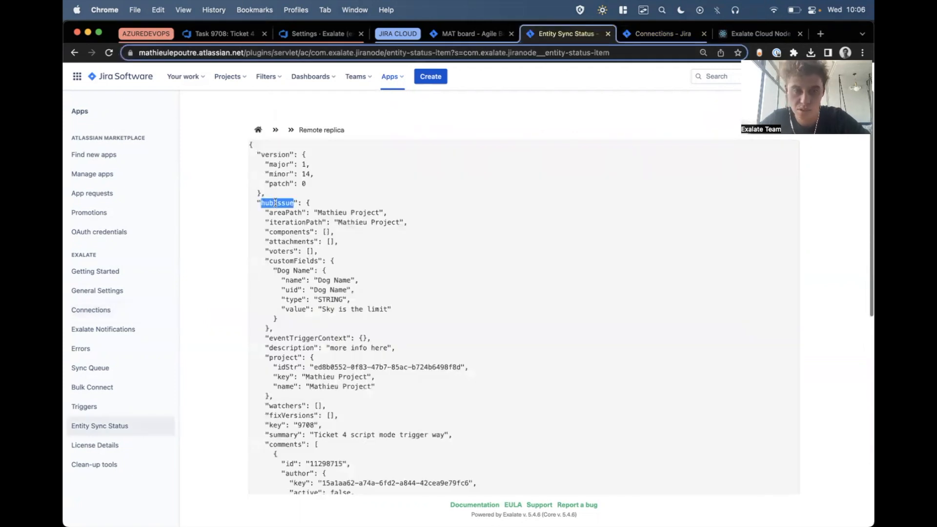
{"action": "double_click", "coordinate": [293, 261]}
{"action": "double_click", "coordinate": [281, 270]}
{"action": "left_click_drag", "start_coordinate": [315, 270], "coordinate": [266, 273]}
{"action": "key", "text": "super+c"}
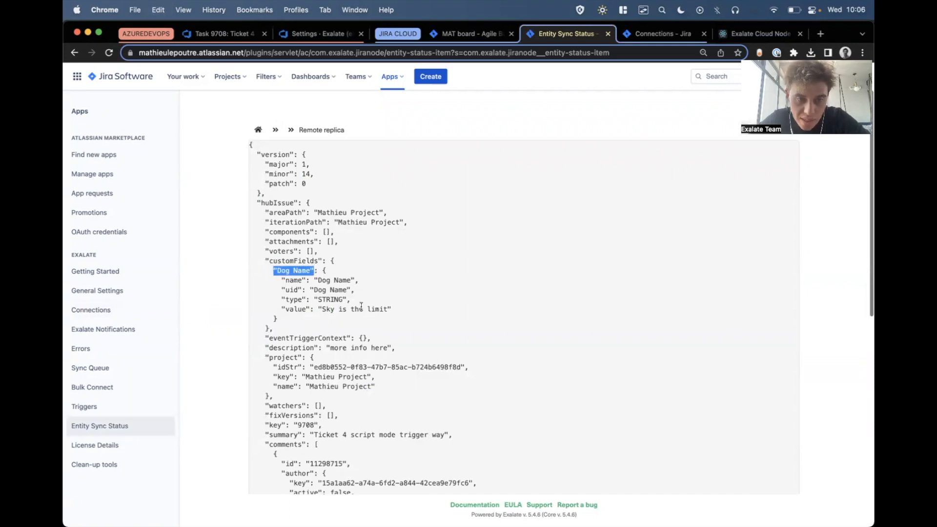
{"action": "left_click", "coordinate": [638, 34]}
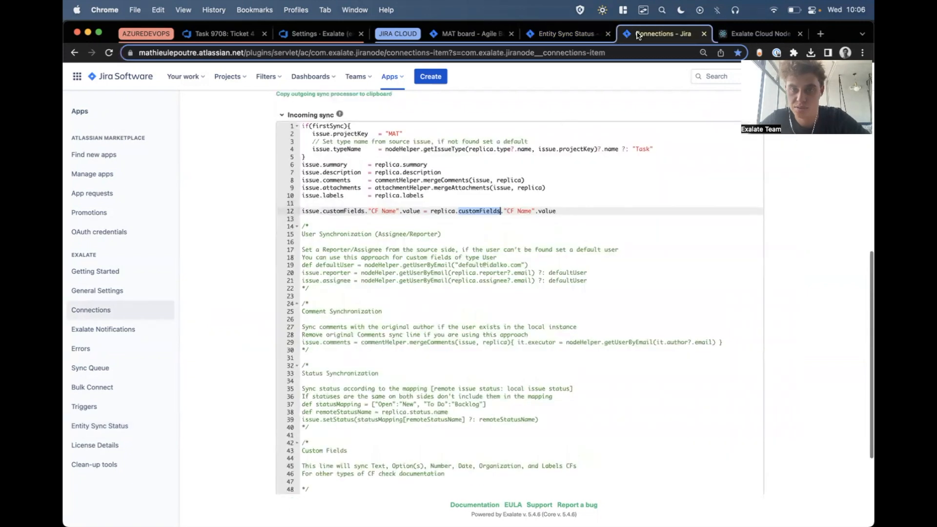
{"action": "left_click_drag", "start_coordinate": [504, 211], "coordinate": [537, 211]}
{"action": "key", "text": "super+v"}
{"action": "double_click", "coordinate": [548, 210]}
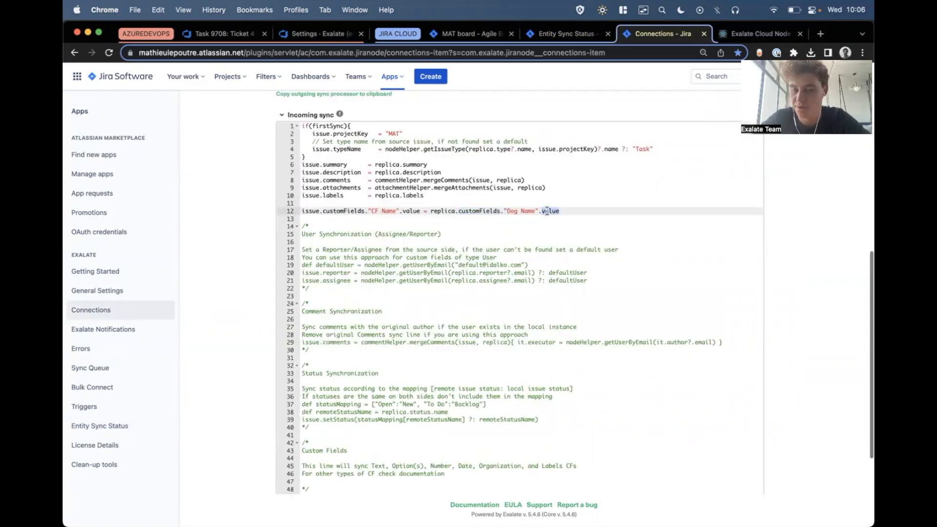
Set the target custom field in the line 12 mapping to "Color Name", copied from the Jira issue, and publish the connection.
{"action": "left_click", "coordinate": [380, 211]}
{"action": "left_click_drag", "start_coordinate": [425, 211], "coordinate": [329, 211]}
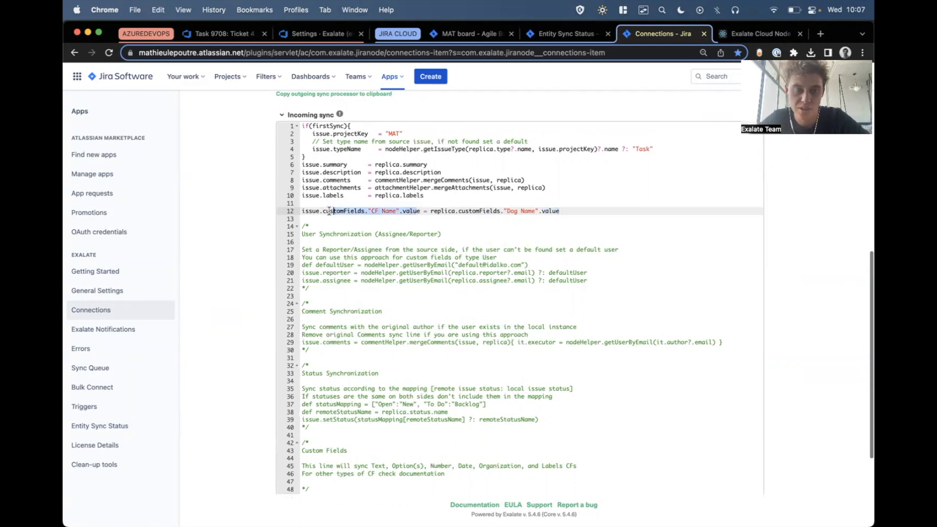
{"action": "left_click", "coordinate": [476, 34]}
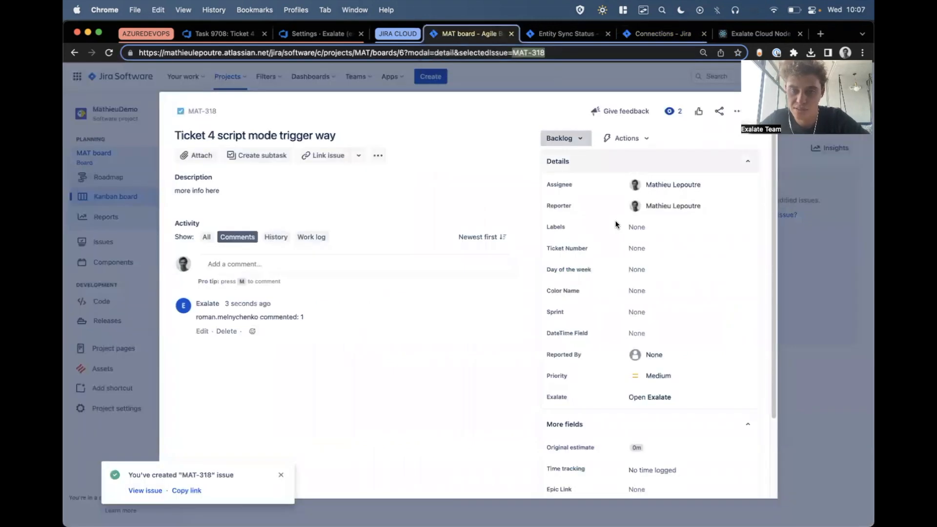
{"action": "left_click", "coordinate": [548, 286]}
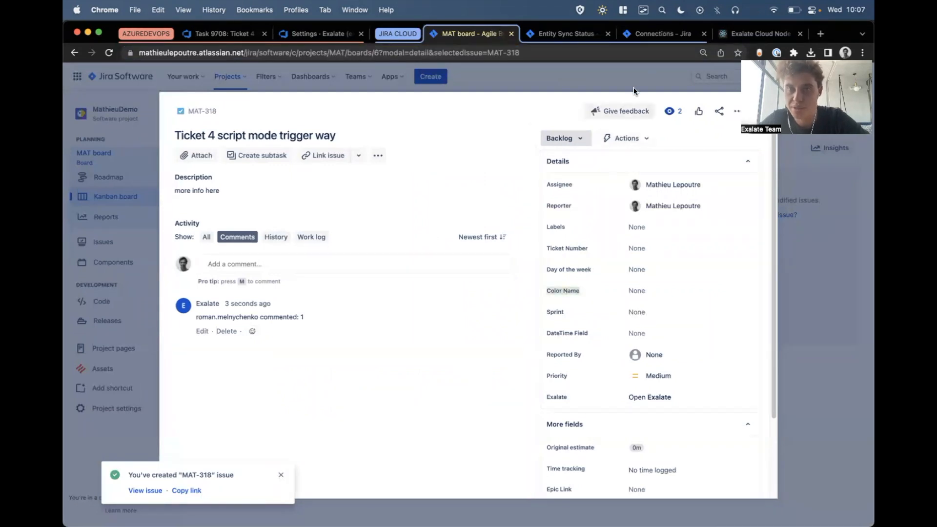
{"action": "left_click", "coordinate": [663, 33]}
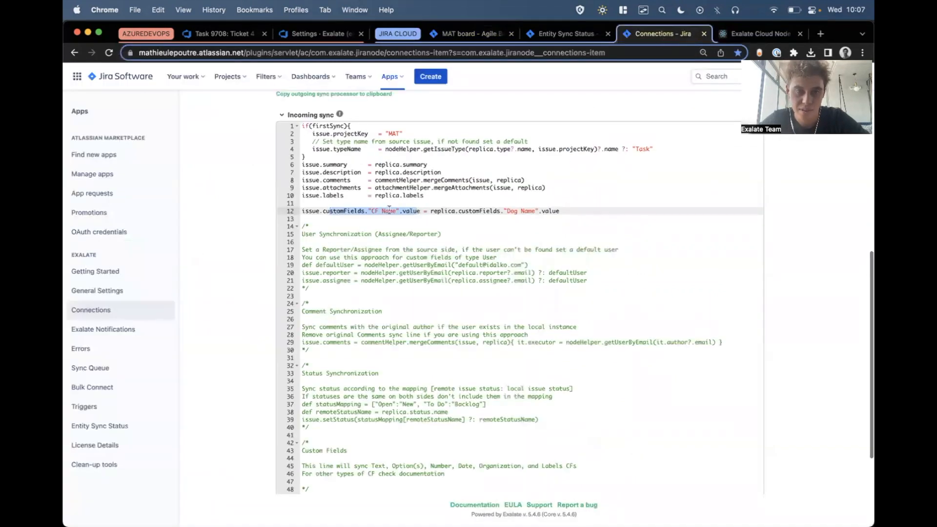
{"action": "left_click_drag", "start_coordinate": [372, 211], "coordinate": [393, 213]}
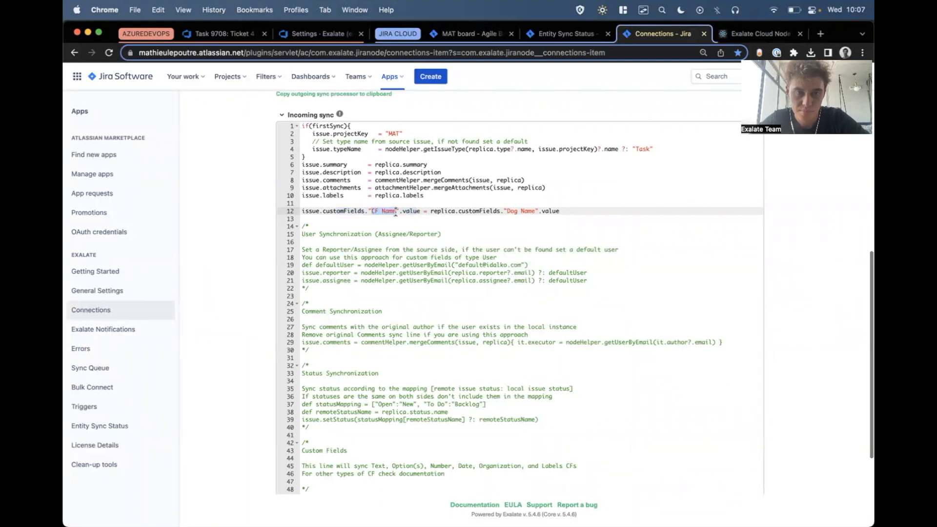
{"action": "key", "text": "super+v"}
{"action": "scroll", "coordinate": [396, 212], "scroll_direction": "up", "scroll_amount": 7}
{"action": "left_click", "coordinate": [777, 153]}
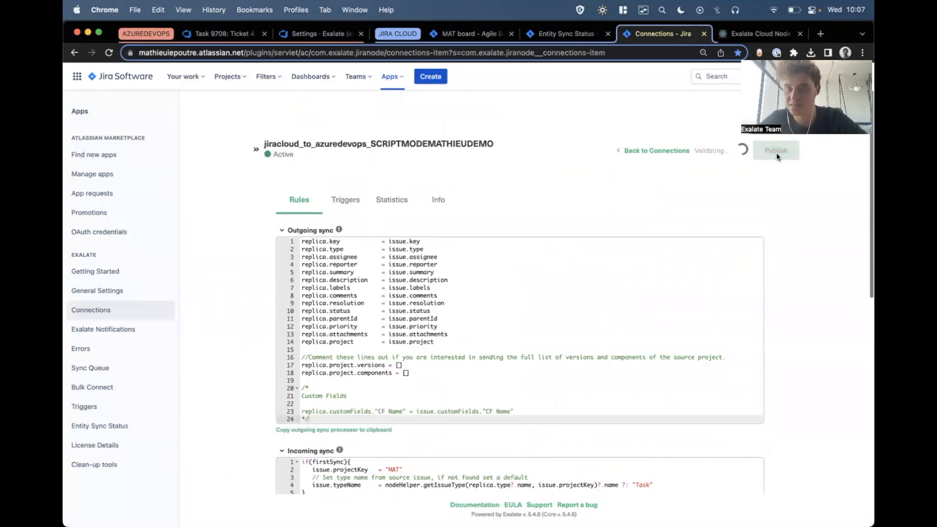
Add the comment "2" to the Ticket 4 work item's discussion in Azure DevOps and save it.
{"action": "left_click", "coordinate": [234, 32]}
{"action": "left_click", "coordinate": [315, 356]}
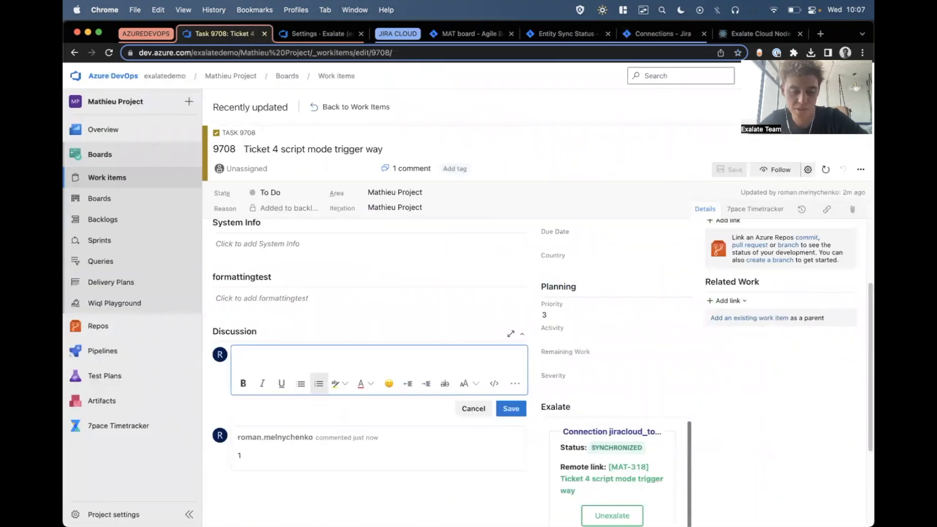
{"action": "type", "text": "2"}
{"action": "left_click", "coordinate": [511, 409]}
{"action": "left_click", "coordinate": [733, 169]}
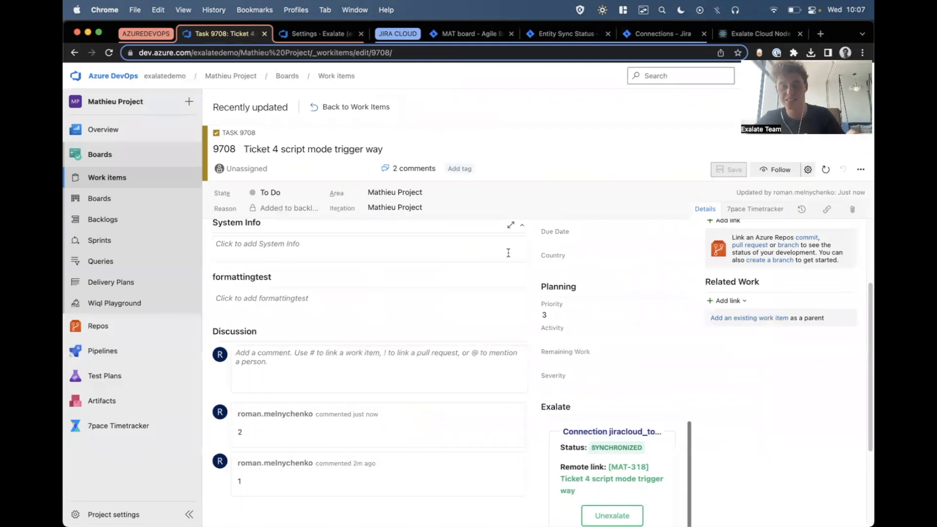
Check the Color Name field and the comments on the Jira issue MAT-318.
{"action": "left_click", "coordinate": [457, 33]}
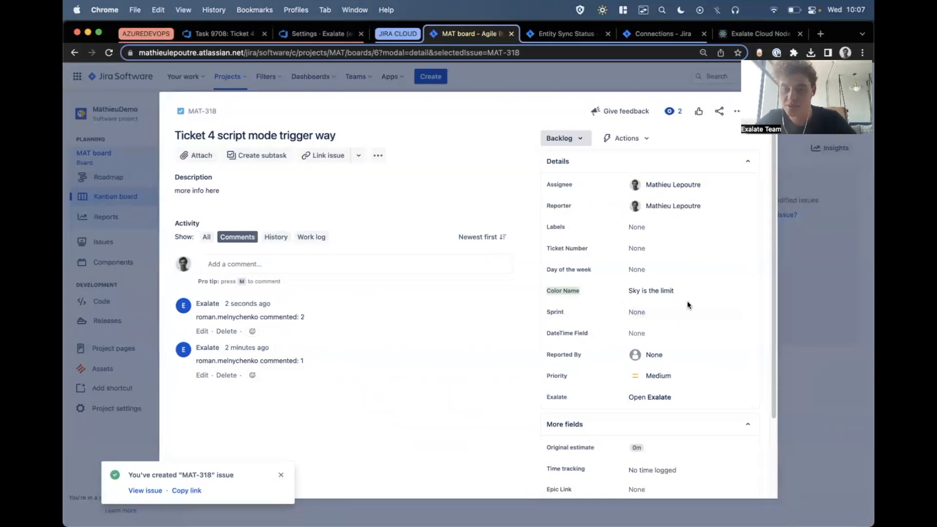
{"action": "scroll", "coordinate": [687, 301], "scroll_direction": "up", "scroll_amount": 5}
{"action": "scroll", "coordinate": [529, 286], "scroll_direction": "down", "scroll_amount": 5}
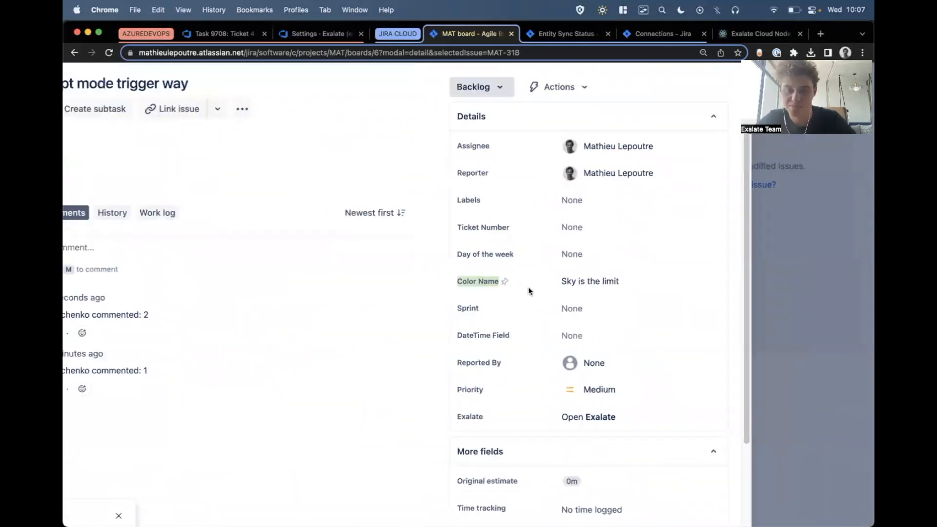
Return to the connection rules, close the Entity Sync Status page, and highlight the replica.status line in the outgoing sync.
{"action": "left_click", "coordinate": [626, 33]}
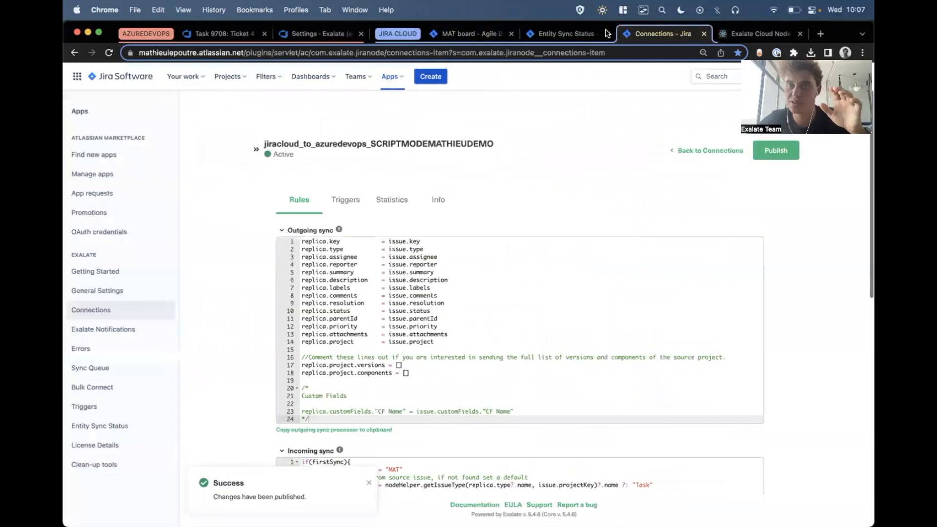
{"action": "left_click", "coordinate": [608, 33]}
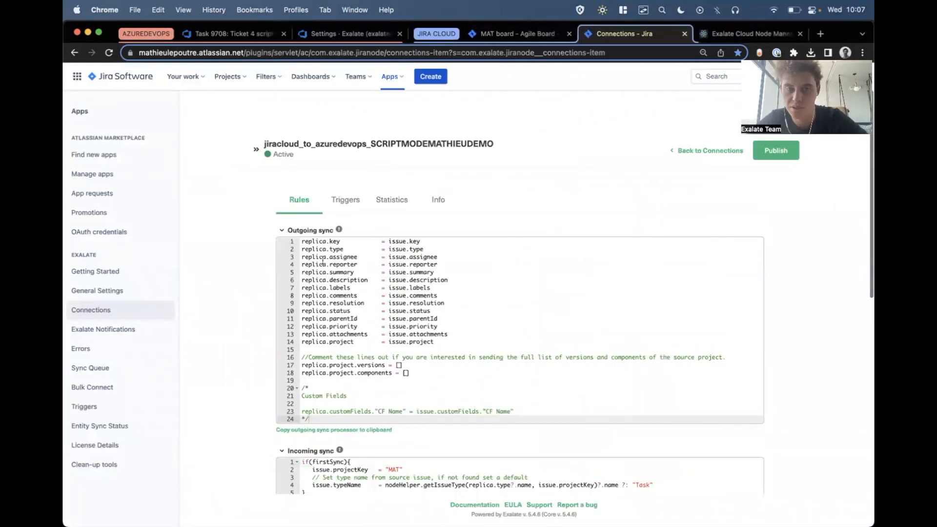
{"action": "left_click_drag", "start_coordinate": [431, 311], "coordinate": [287, 312]}
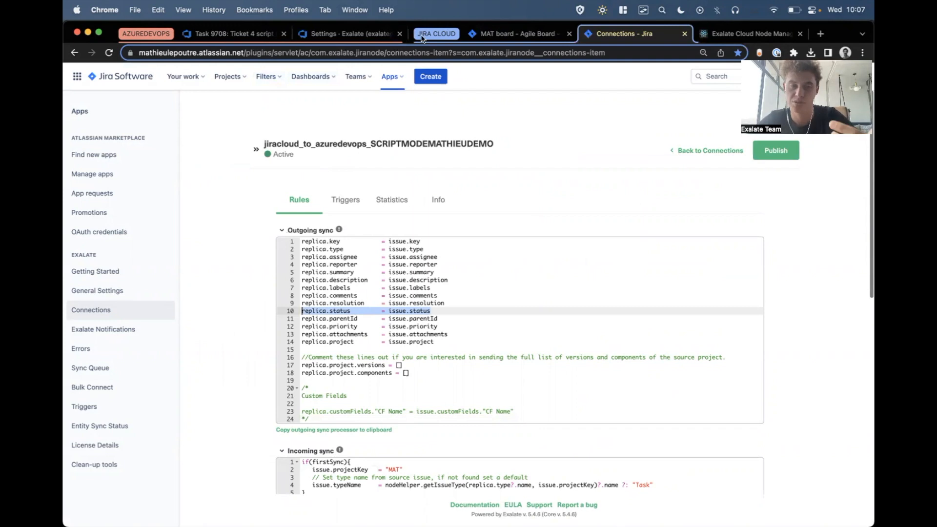
Compare the Jira Kanban board's status columns with the State options of the Ticket 4 work item in Azure DevOps.
{"action": "left_click", "coordinate": [492, 35]}
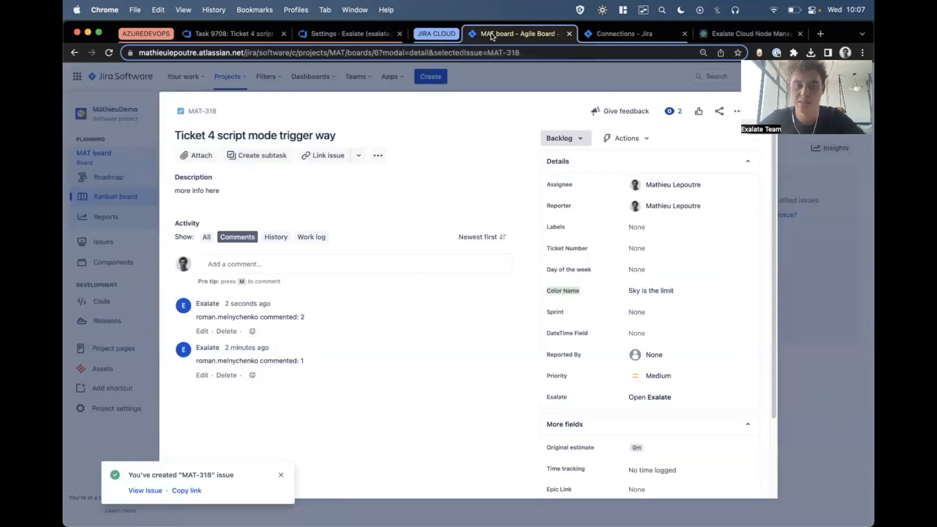
{"action": "left_click", "coordinate": [603, 72]}
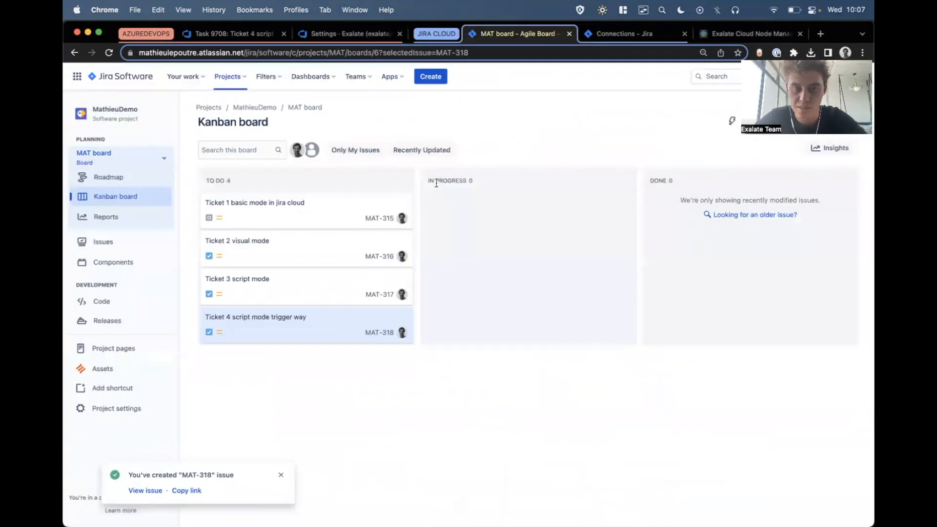
{"action": "left_click", "coordinate": [230, 34]}
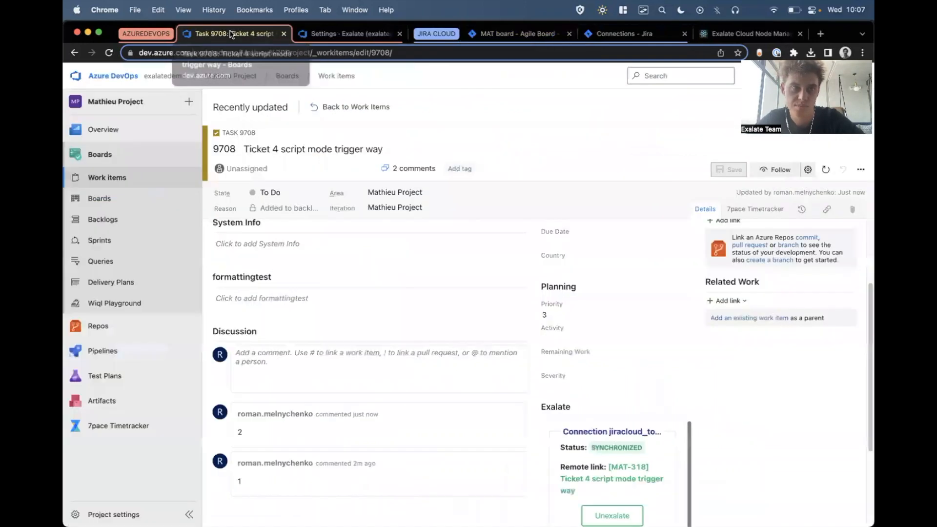
{"action": "left_click", "coordinate": [317, 194]}
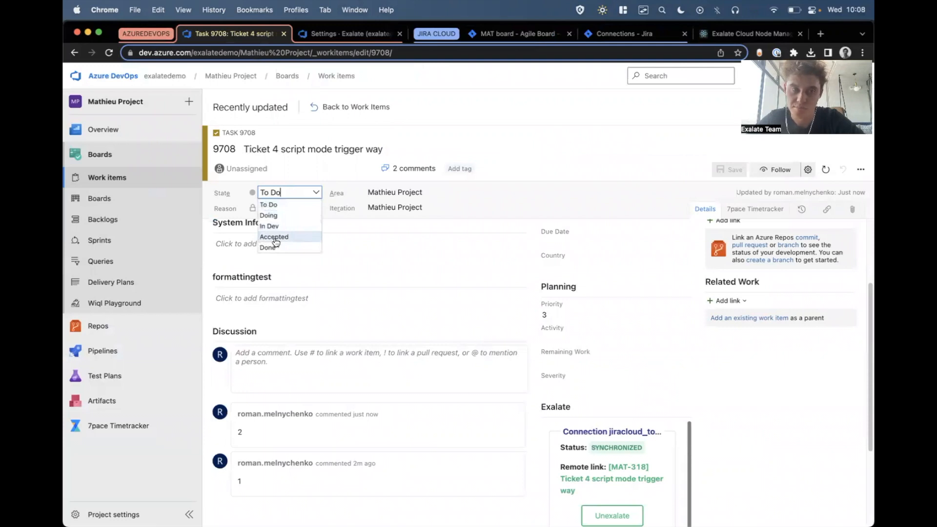
{"action": "left_click", "coordinate": [318, 194]}
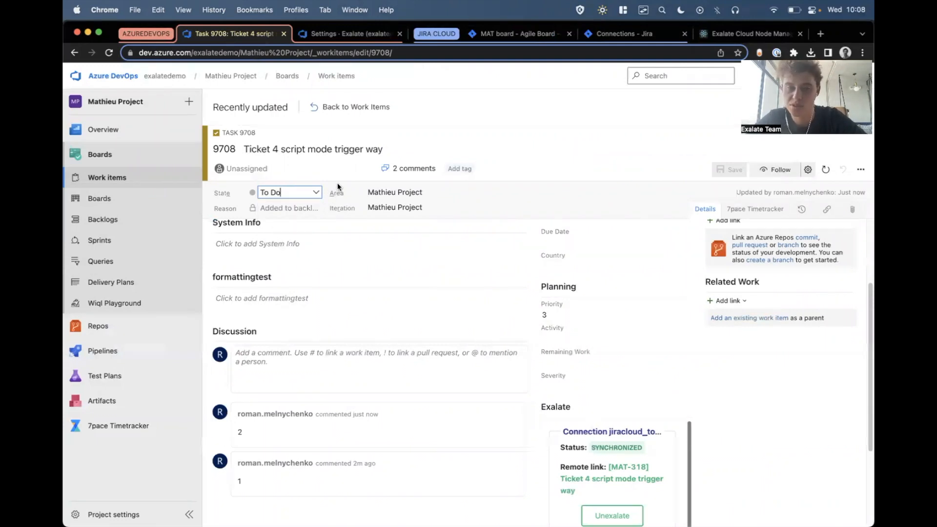
Move the three status mapping code lines out of the Status Synchronization comment to below the workItem.priority line in the Azure DevOps incoming sync.
{"action": "left_click", "coordinate": [340, 35]}
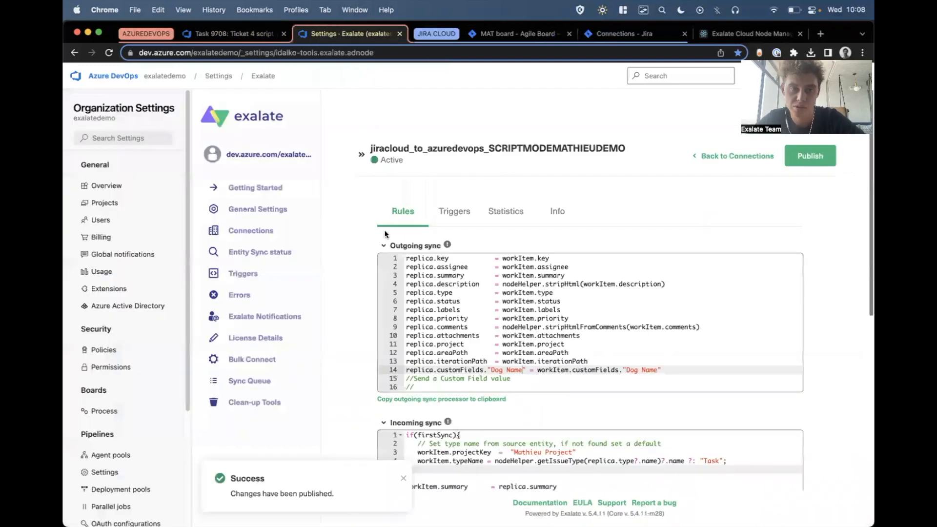
{"action": "scroll", "coordinate": [385, 234], "scroll_direction": "down", "scroll_amount": 5}
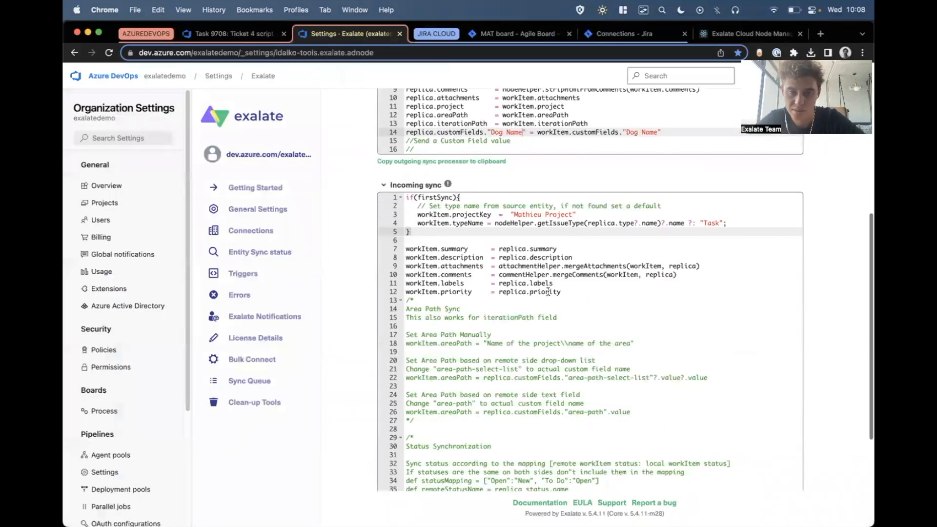
{"action": "scroll", "coordinate": [445, 387], "scroll_direction": "down", "scroll_amount": 2}
{"action": "left_click_drag", "start_coordinate": [405, 422], "coordinate": [726, 440]}
{"action": "key", "text": "super+x"}
{"action": "left_click", "coordinate": [583, 239]}
{"action": "key", "text": "Return"}
{"action": "key", "text": "Return"}
{"action": "key", "text": "Up"}
{"action": "key", "text": "Return"}
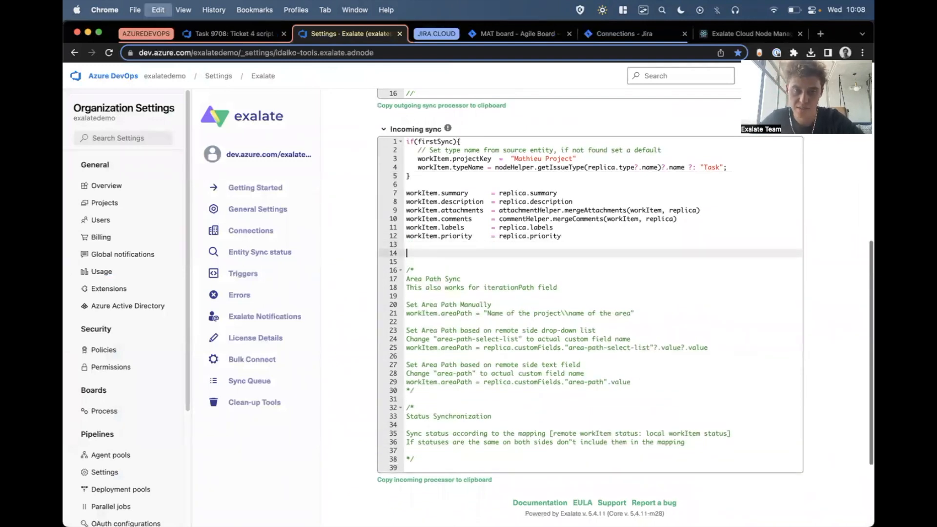
{"action": "key", "text": "super+v"}
Add the comment "//remote status: local status" above the statusMapping definition and put its "To Do":"Open" pair on a separate, indented line.
{"action": "left_click", "coordinate": [484, 245]}
{"action": "key", "text": "Return"}
{"action": "key", "text": "Return"}
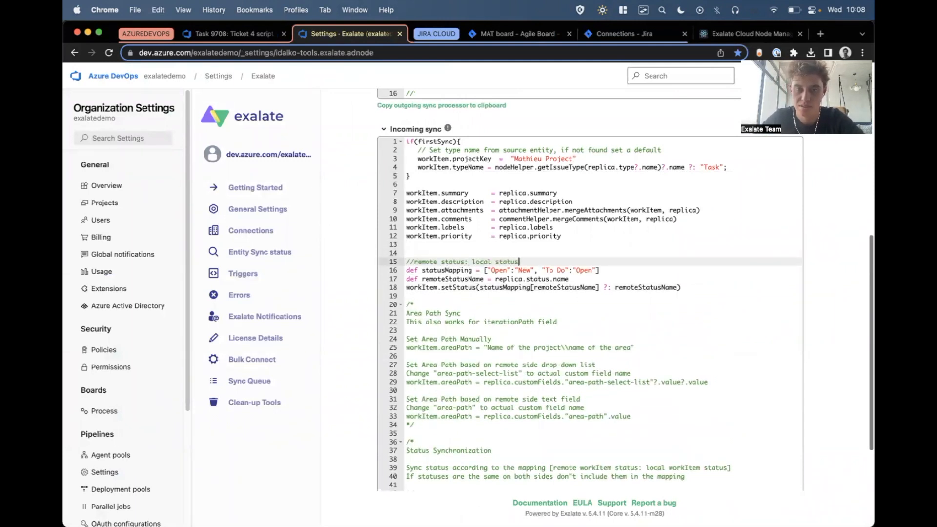
{"action": "left_click", "coordinate": [537, 271]}
{"action": "key", "text": "Return"}
{"action": "key", "text": "Tab"}
{"action": "key", "text": "Tab"}
{"action": "key", "text": "Tab"}
{"action": "key", "text": "Tab"}
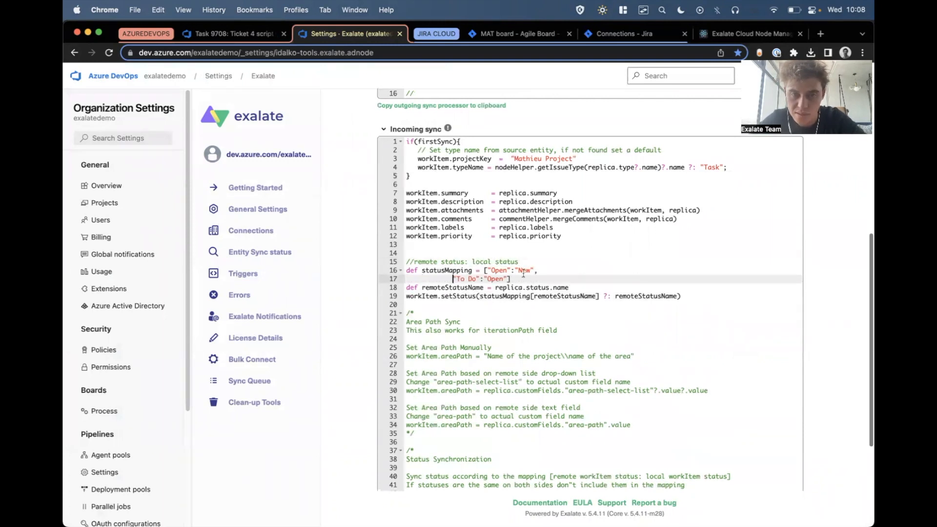
Change the first pair in statusMapping to "In Progress":"Accepted".
{"action": "double_click", "coordinate": [498, 270]}
{"action": "type", "text": "In Progres"}
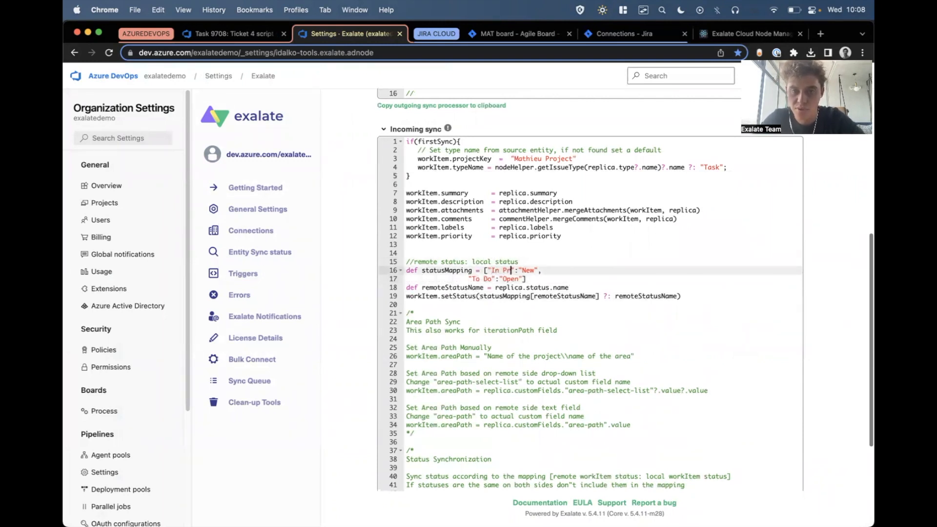
{"action": "type", "text": "s"}
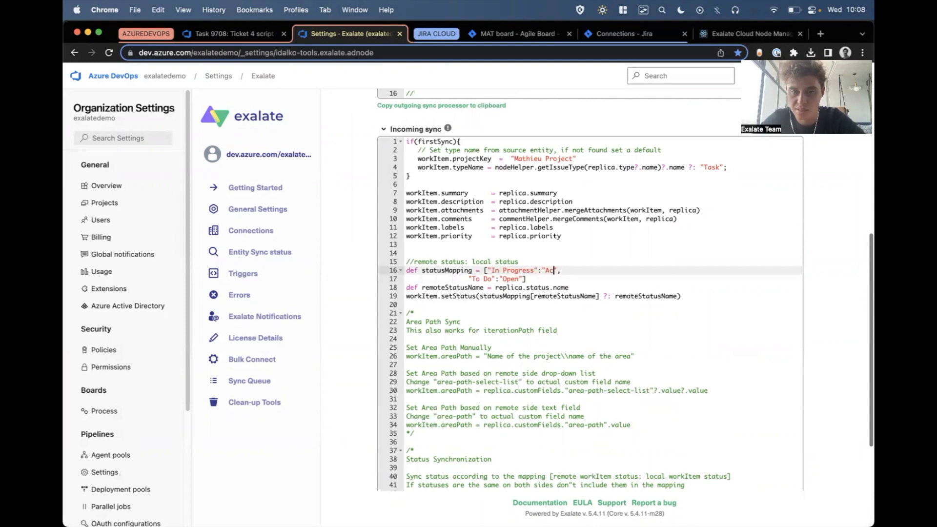
{"action": "scroll", "coordinate": [574, 280], "scroll_direction": "down", "scroll_amount": 2}
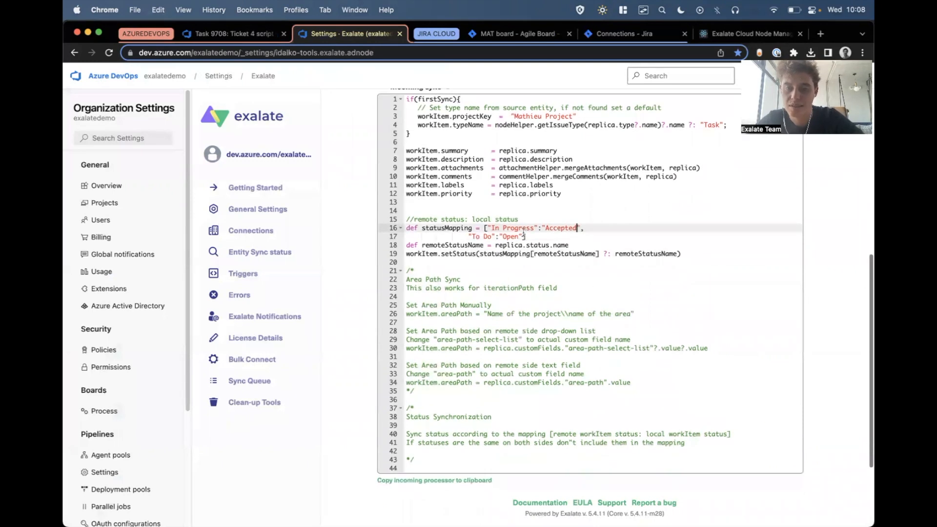
Review the remoteStatusName and setStatus lines, and replace the fallback after ?: in setStatus with "Open".
{"action": "left_click", "coordinate": [505, 244]}
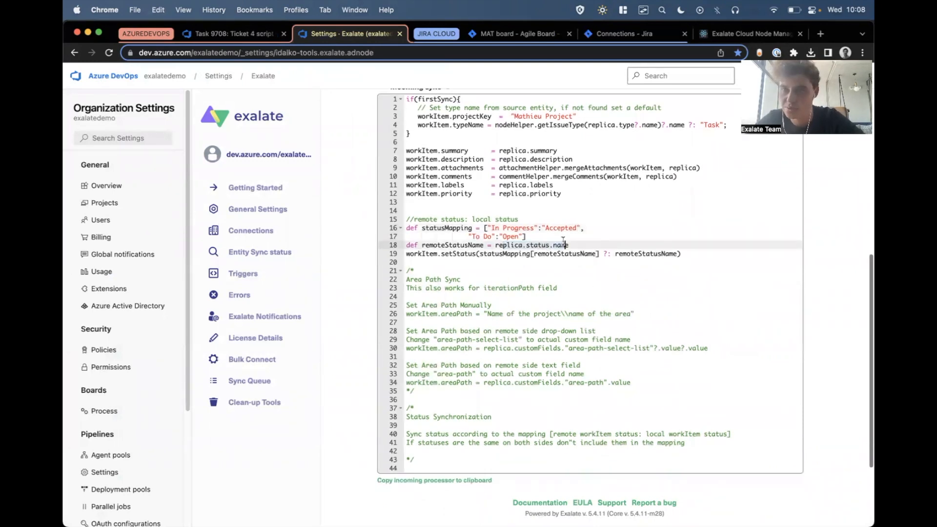
{"action": "double_click", "coordinate": [439, 245]}
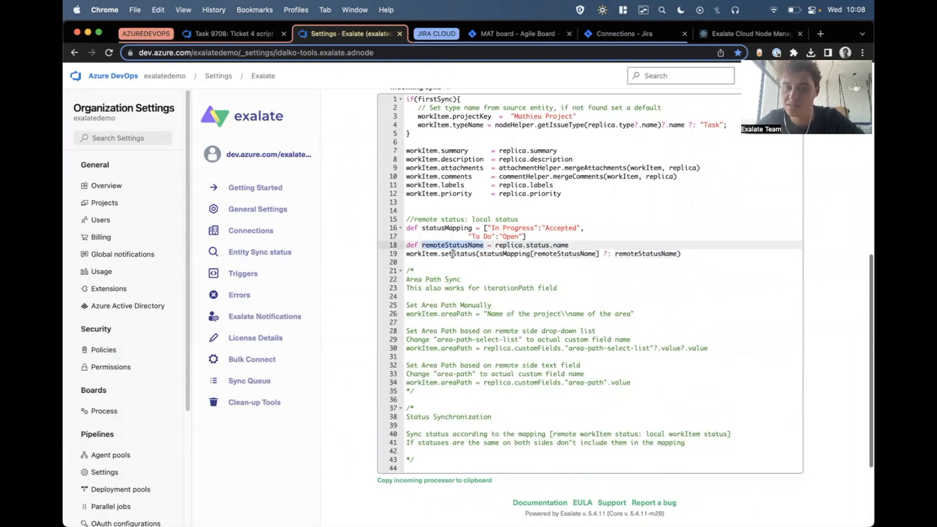
{"action": "double_click", "coordinate": [425, 253]}
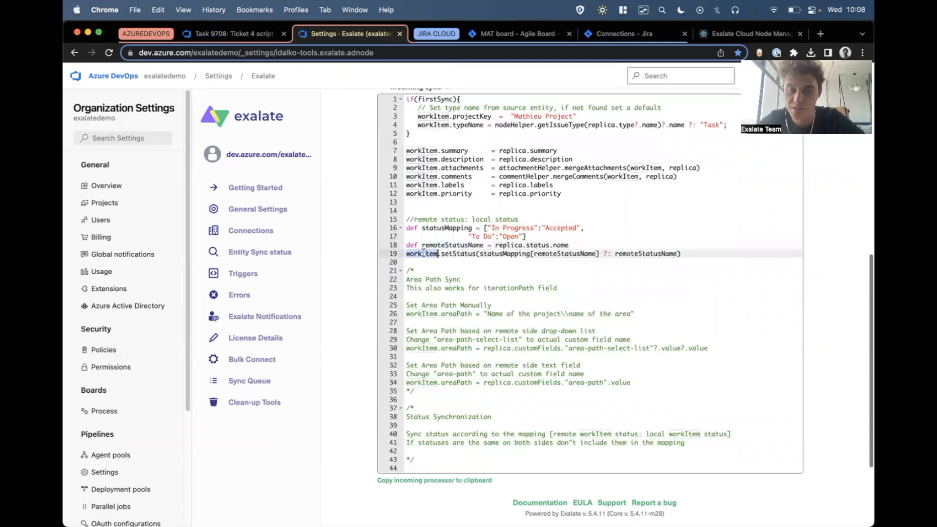
{"action": "left_click_drag", "start_coordinate": [480, 253], "coordinate": [601, 255]}
{"action": "double_click", "coordinate": [630, 254]}
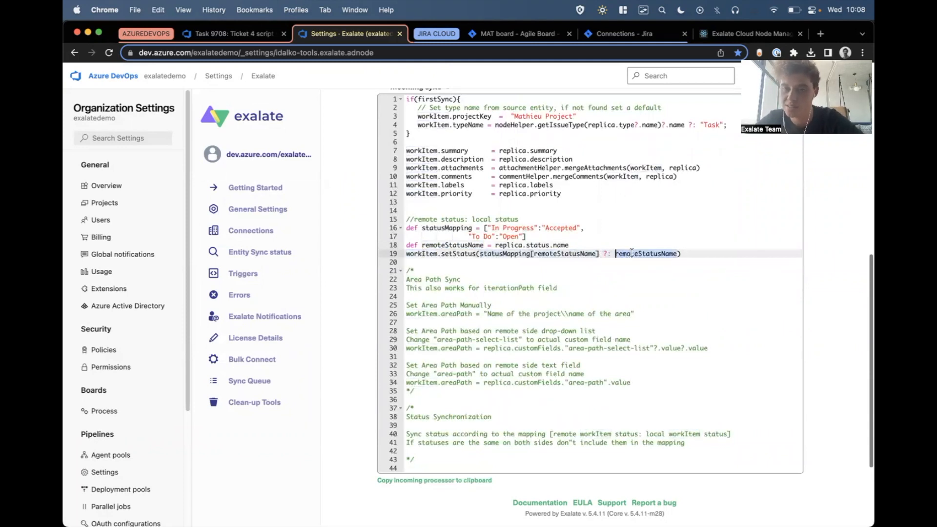
{"action": "type", "text": "\"Open"}
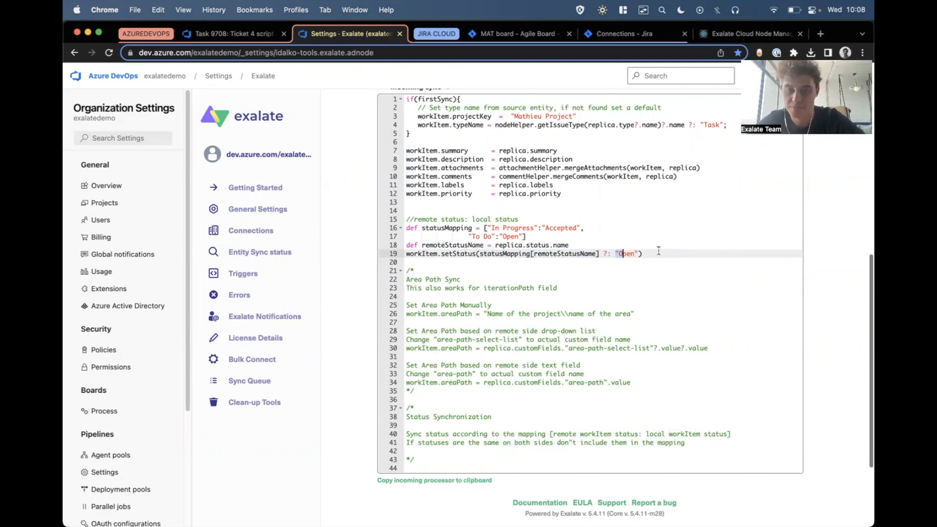
Deliberately misspell the mapped status as "Accepteeed" and publish the connection rules.
{"action": "left_click", "coordinate": [570, 227]}
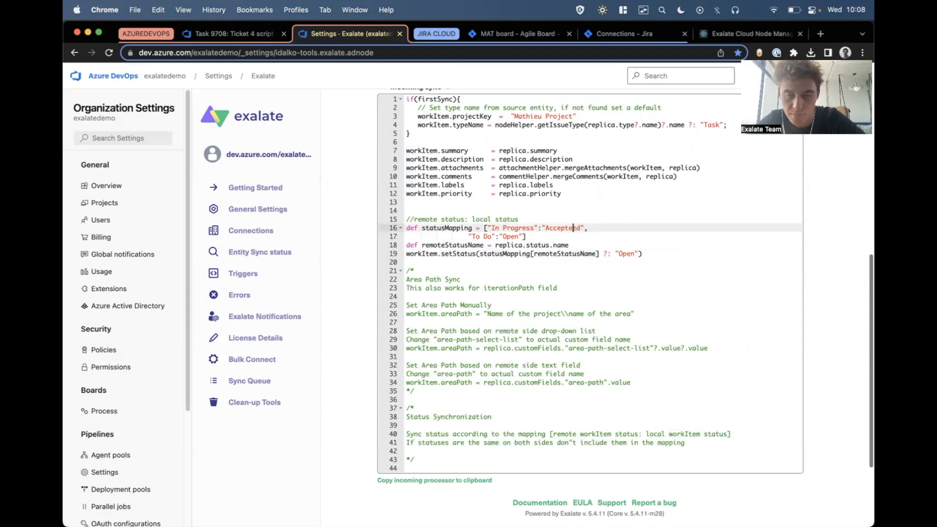
{"action": "scroll", "coordinate": [614, 227], "scroll_direction": "up", "scroll_amount": 1}
{"action": "scroll", "coordinate": [570, 270], "scroll_direction": "up", "scroll_amount": 8}
{"action": "left_click", "coordinate": [806, 158]}
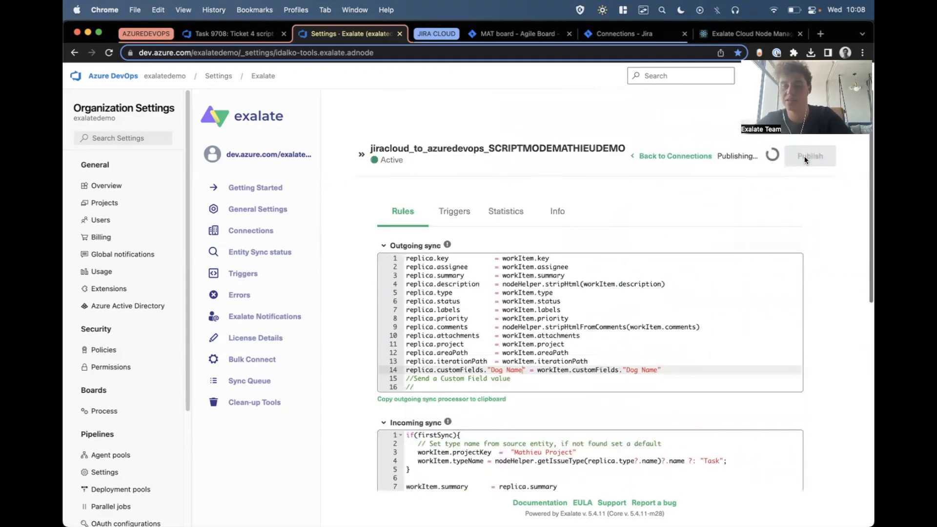
Move MAT-318 to In Progress on the Jira Kanban board and check the State of the Ticket 4 work item in Azure DevOps.
{"action": "left_click", "coordinate": [532, 33]}
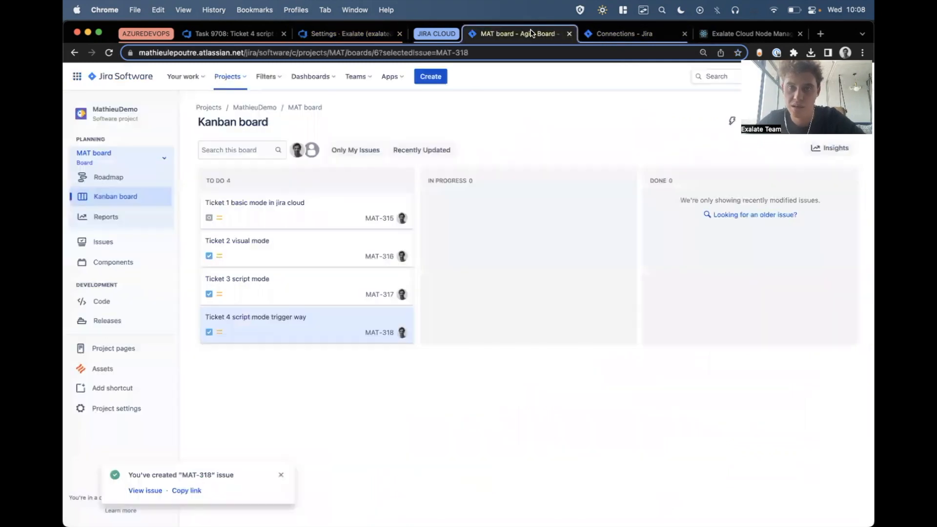
{"action": "left_click_drag", "start_coordinate": [277, 332], "coordinate": [494, 281]}
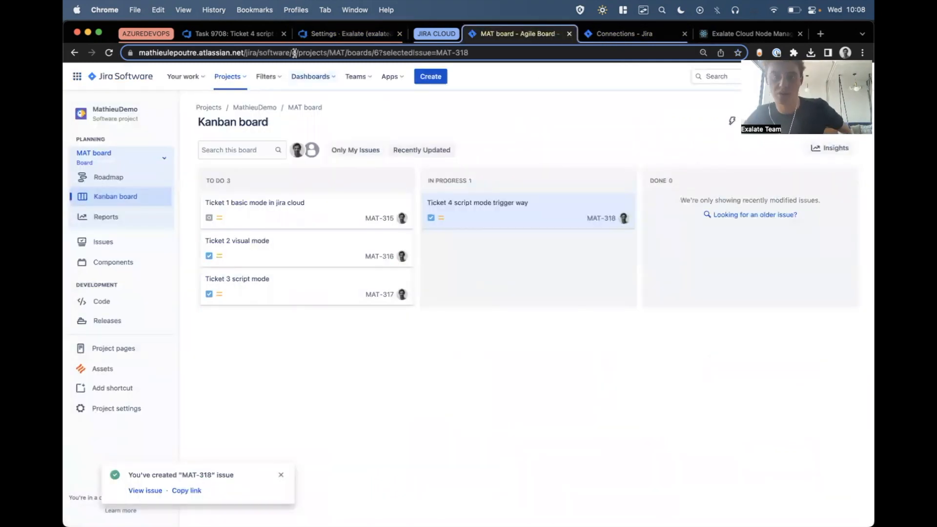
{"action": "left_click", "coordinate": [244, 35]}
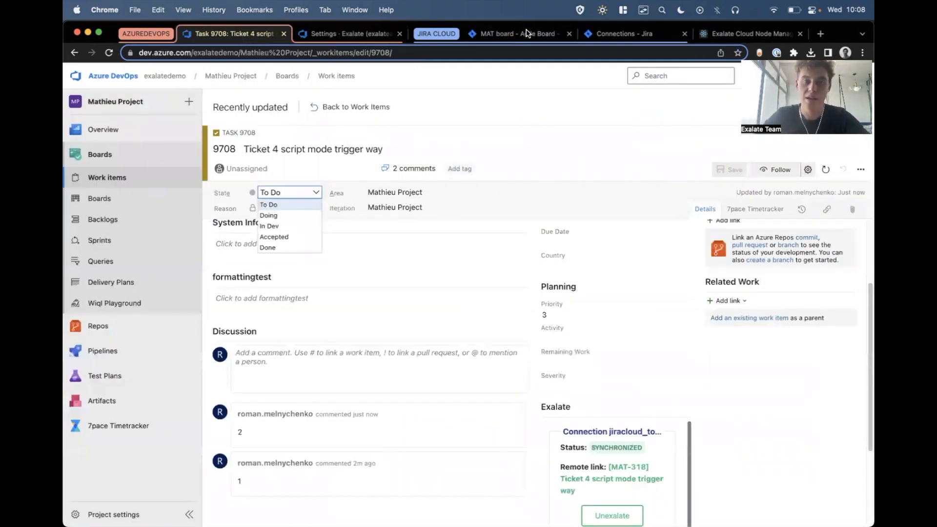
{"action": "left_click", "coordinate": [518, 97]}
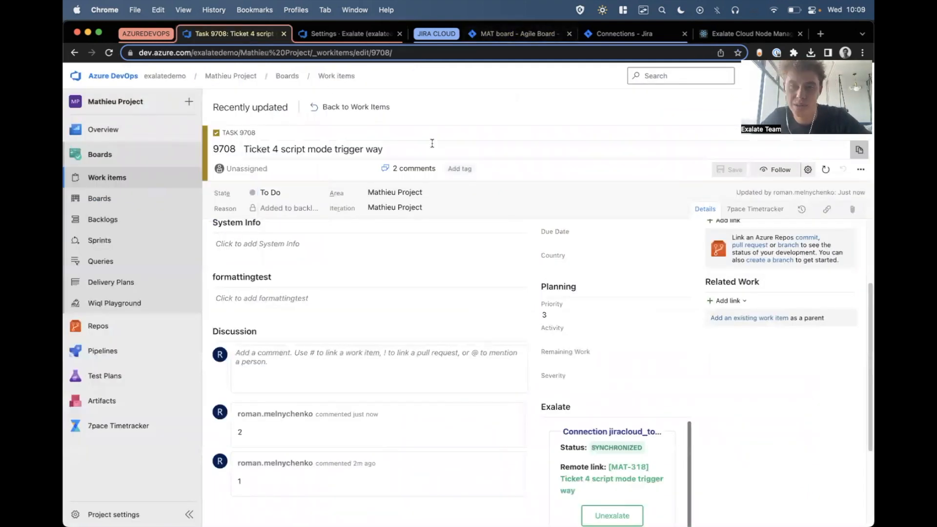
Return to the connection rules and highlight the "Open" fallback in the incoming sync's setStatus line.
{"action": "left_click", "coordinate": [340, 37]}
{"action": "scroll", "coordinate": [647, 385], "scroll_direction": "down", "scroll_amount": 5}
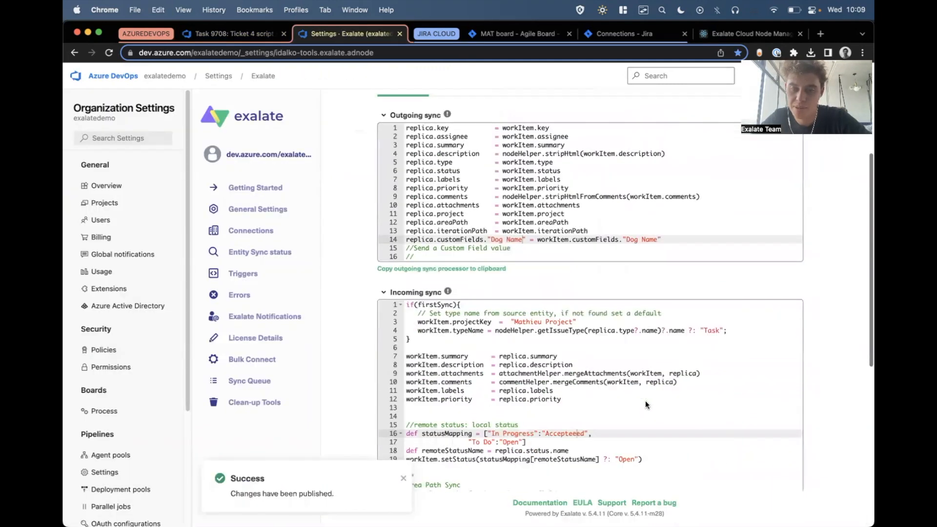
{"action": "left_click_drag", "start_coordinate": [615, 382], "coordinate": [635, 382]}
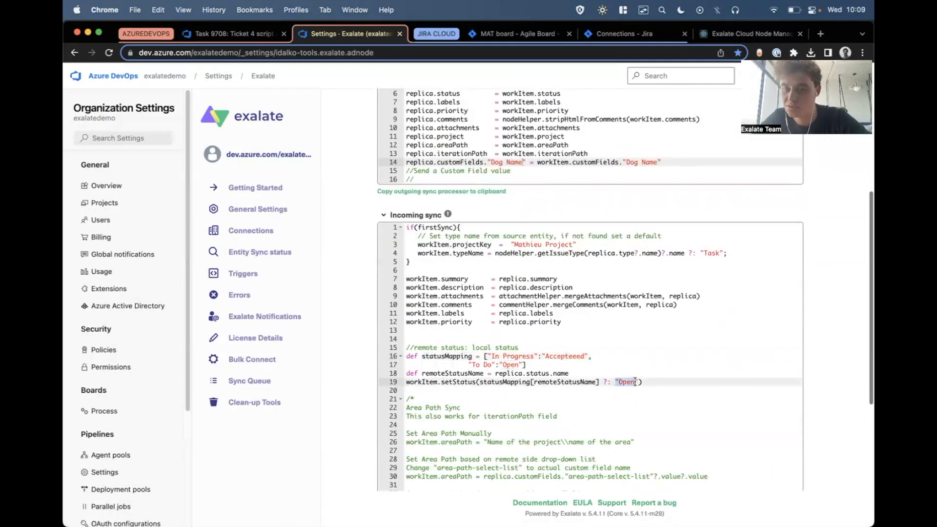
Reload the Ticket 4 work item in Azure DevOps and check its State and Exalate synchronization status.
{"action": "left_click", "coordinate": [221, 35]}
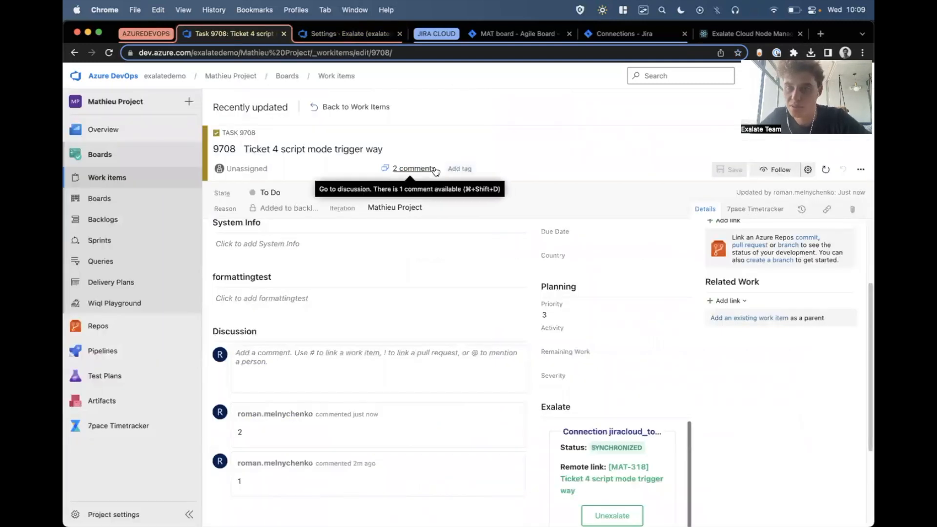
{"action": "key", "text": "super+r"}
{"action": "scroll", "coordinate": [392, 273], "scroll_direction": "down", "scroll_amount": 2}
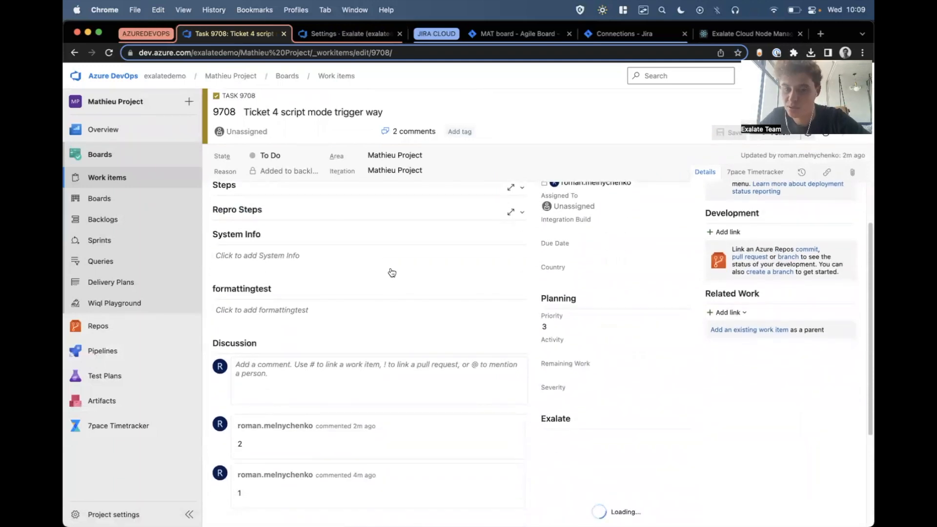
{"action": "scroll", "coordinate": [420, 307], "scroll_direction": "down", "scroll_amount": 2}
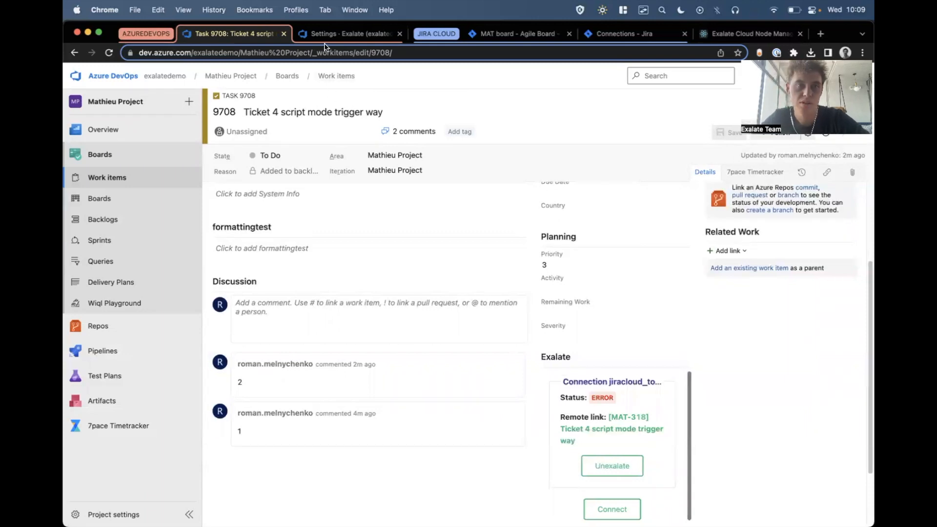
Open the details of the Exalate error blocking work item 9708 and highlight the rejected State value in its detail message.
{"action": "left_click", "coordinate": [337, 34]}
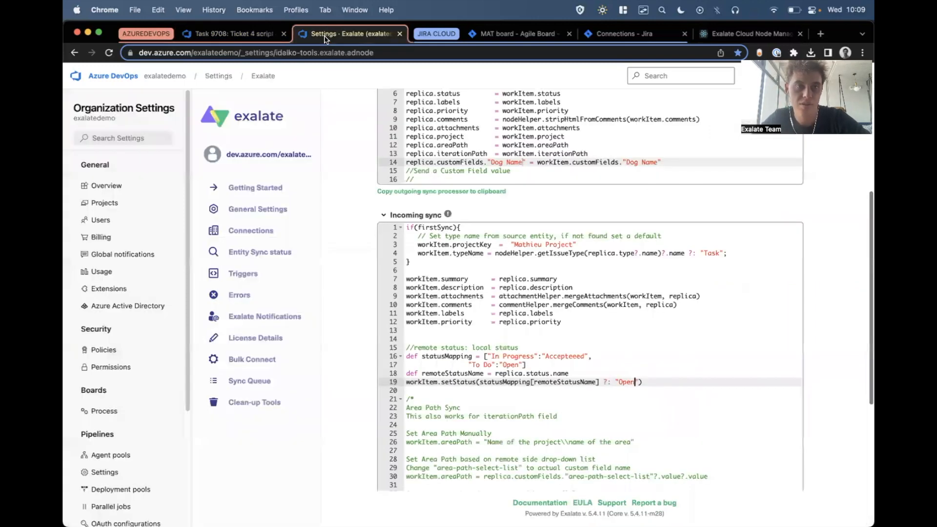
{"action": "left_click", "coordinate": [247, 295]}
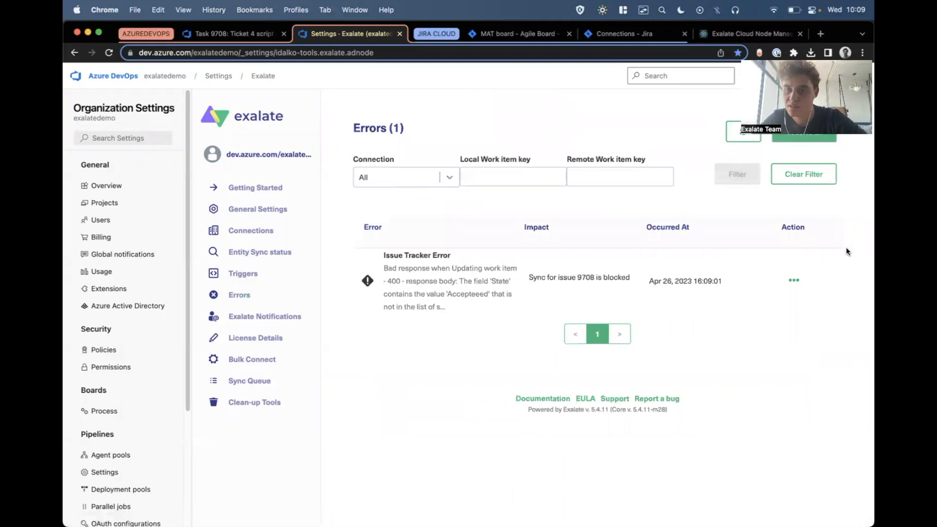
{"action": "left_click", "coordinate": [789, 282]}
{"action": "left_click", "coordinate": [795, 295]}
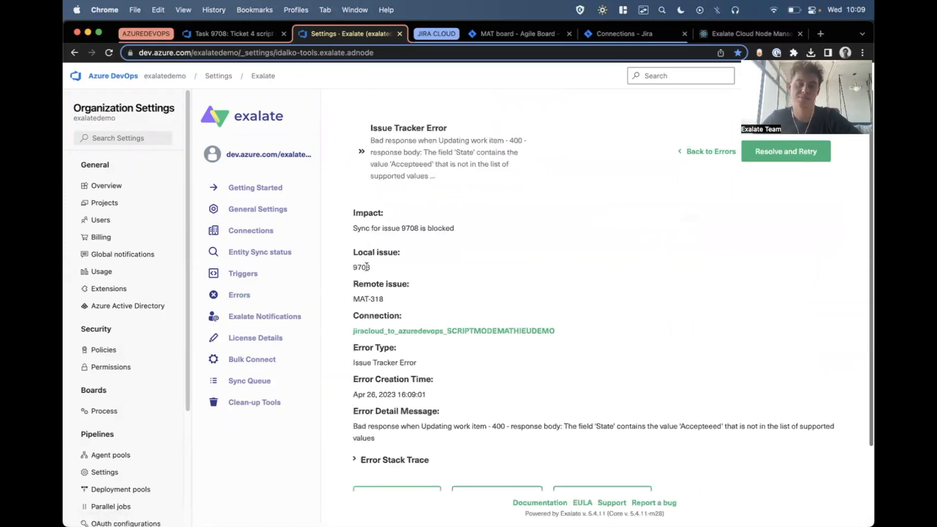
{"action": "left_click_drag", "start_coordinate": [383, 426], "coordinate": [403, 427]}
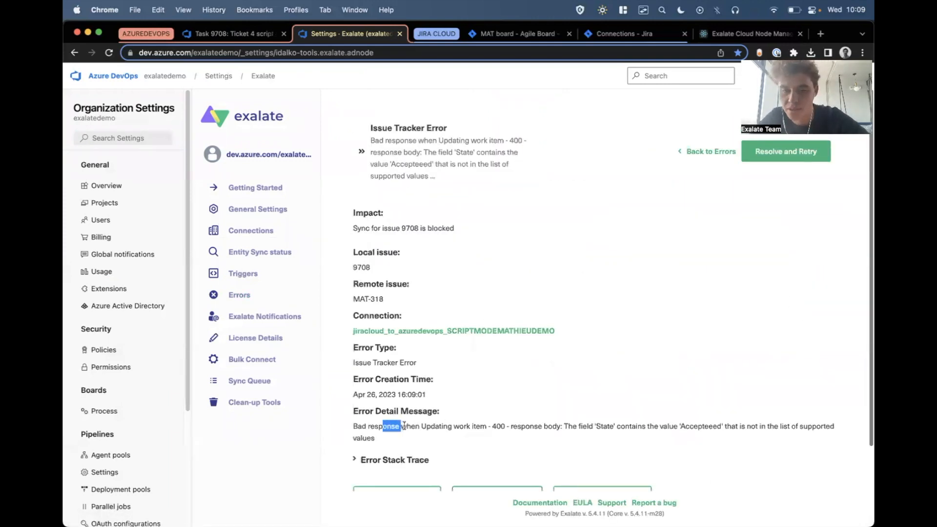
{"action": "left_click", "coordinate": [688, 425]}
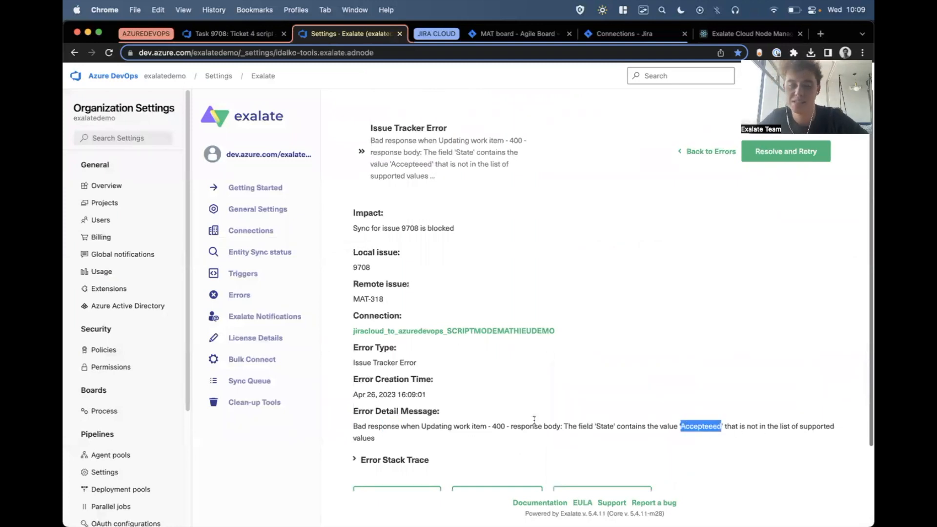
Expand the Error Stack Trace, look through it and the replica options below, and highlight the rejected State value again.
{"action": "left_click", "coordinate": [383, 461]}
{"action": "scroll", "coordinate": [504, 350], "scroll_direction": "down", "scroll_amount": 4}
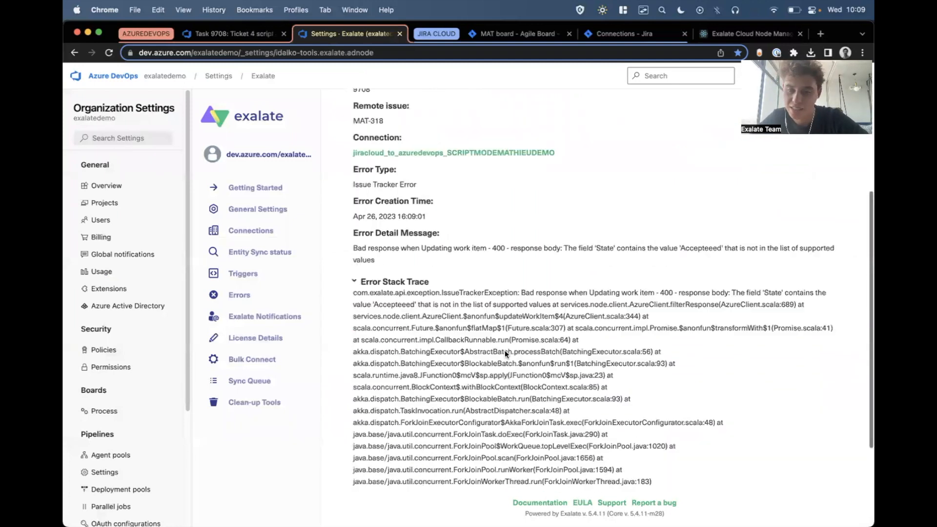
{"action": "scroll", "coordinate": [505, 350], "scroll_direction": "down", "scroll_amount": 1}
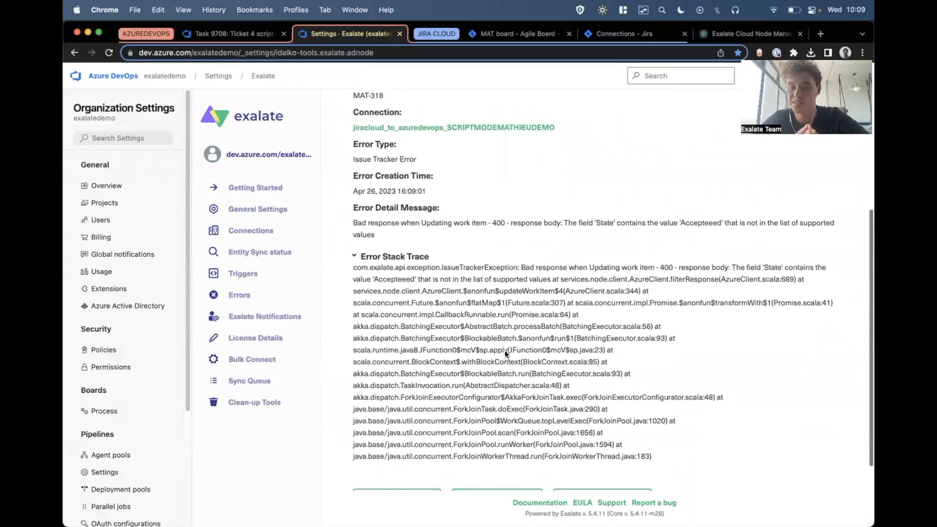
{"action": "scroll", "coordinate": [505, 350], "scroll_direction": "down", "scroll_amount": 3}
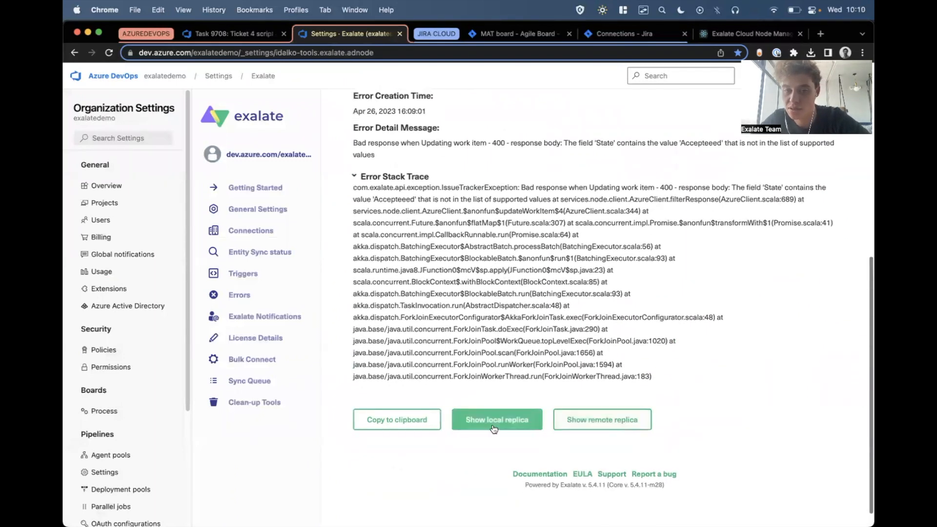
{"action": "scroll", "coordinate": [400, 475], "scroll_direction": "up", "scroll_amount": 1}
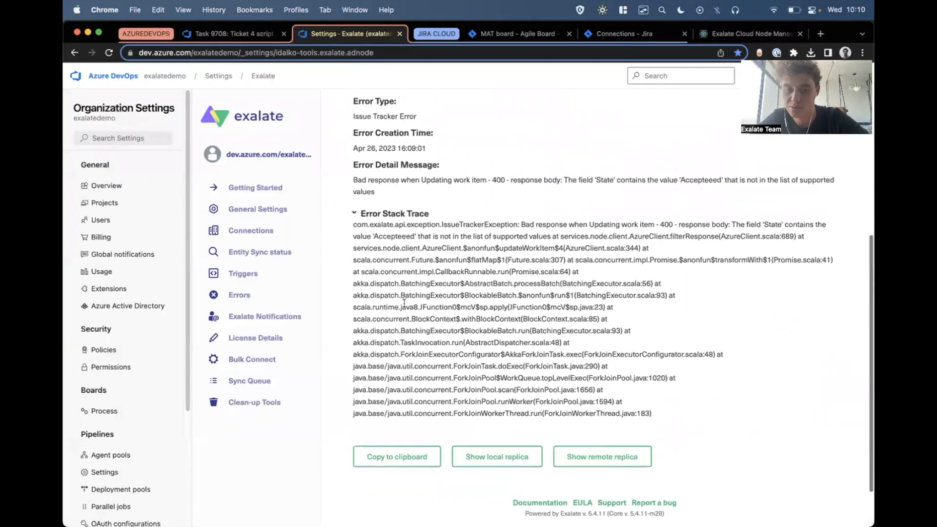
{"action": "scroll", "coordinate": [469, 304], "scroll_direction": "up", "scroll_amount": 2}
{"action": "double_click", "coordinate": [690, 245]}
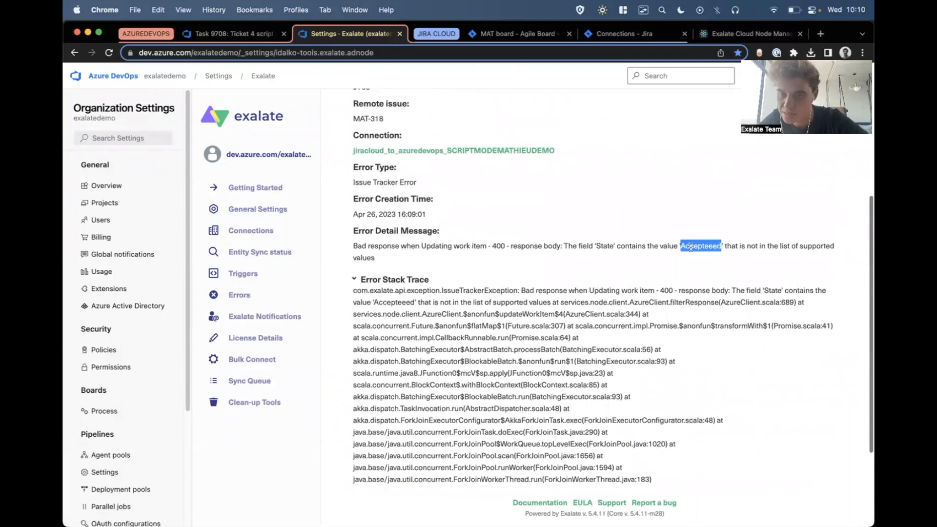
Open the errored connection's rules, correct the incoming sync's "In Progress" status mapping to "Accepted", and publish and resolve the change.
{"action": "left_click", "coordinate": [384, 152]}
{"action": "scroll", "coordinate": [523, 334], "scroll_direction": "down", "scroll_amount": 5}
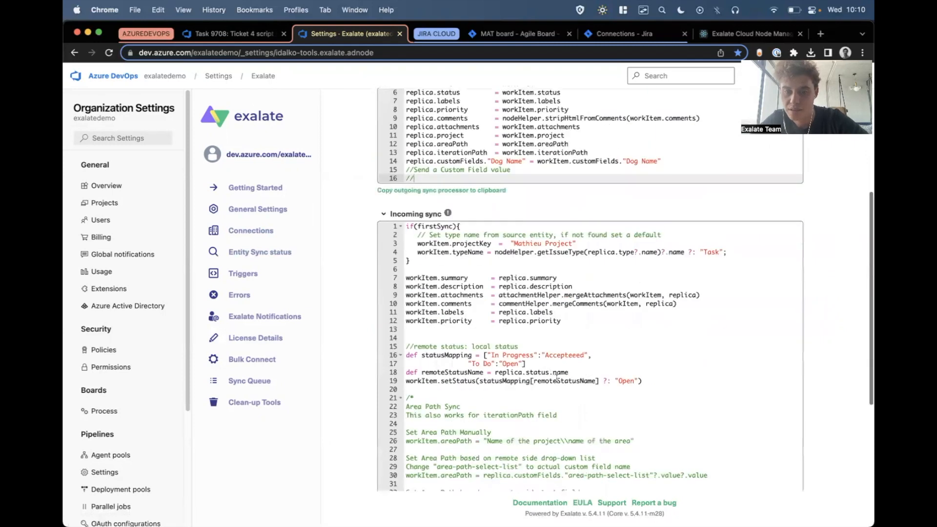
{"action": "double_click", "coordinate": [551, 354]}
{"action": "type", "text": "Ac"}
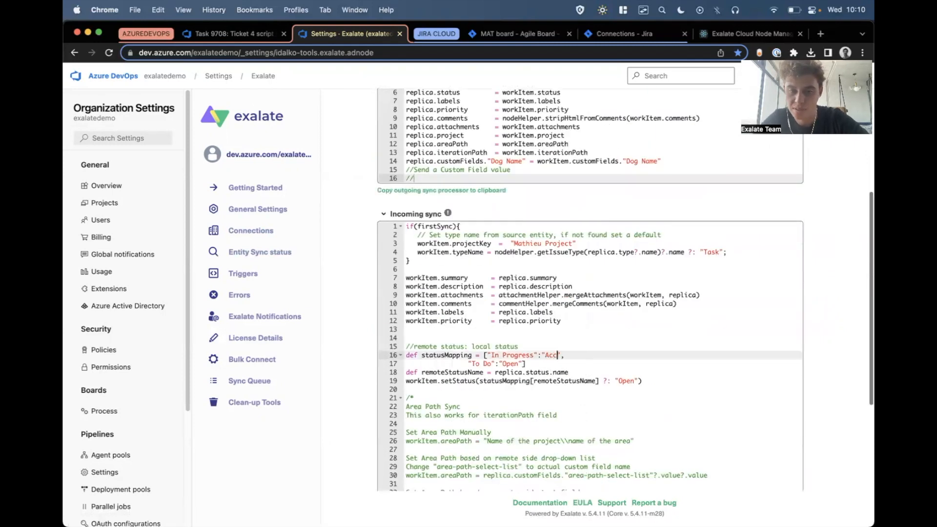
{"action": "scroll", "coordinate": [626, 334], "scroll_direction": "up", "scroll_amount": 5}
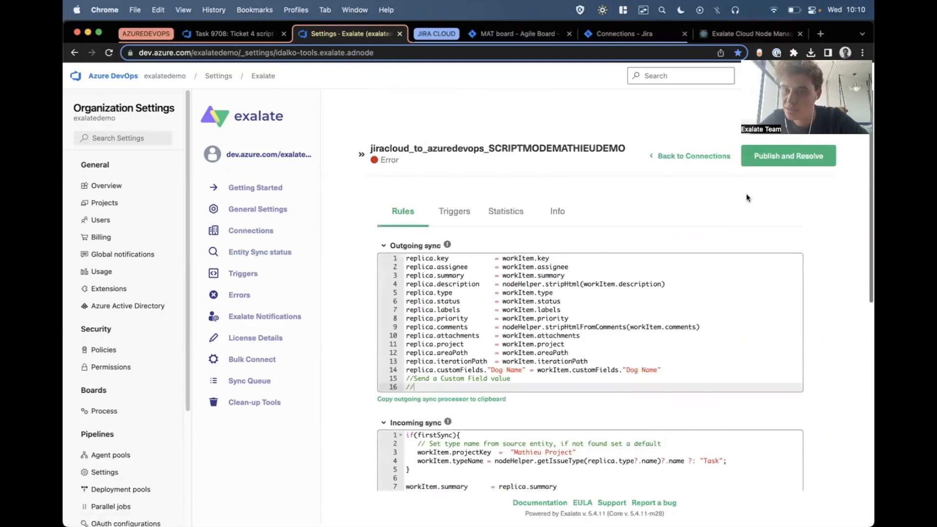
{"action": "left_click", "coordinate": [769, 168]}
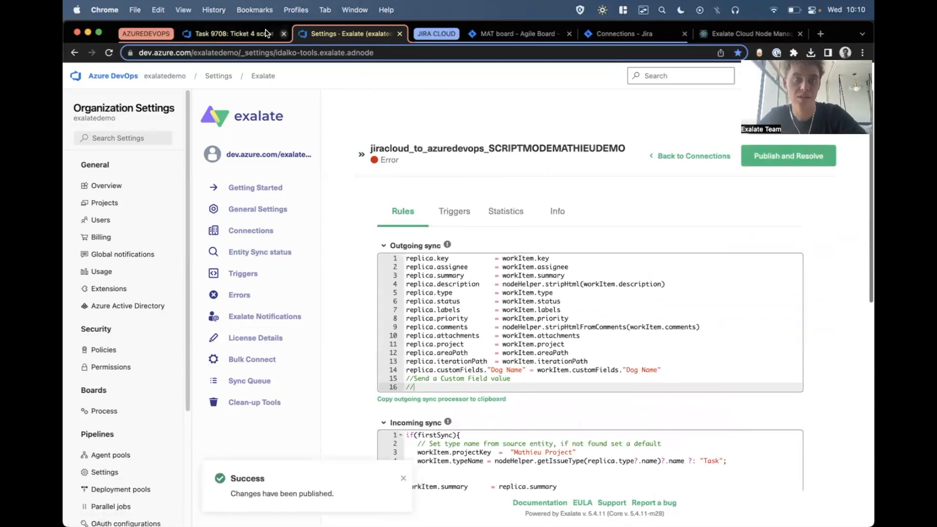
Return to the Ticket 4 work item, check its State and Exalate synchronization status, and reload the page.
{"action": "left_click", "coordinate": [234, 33]}
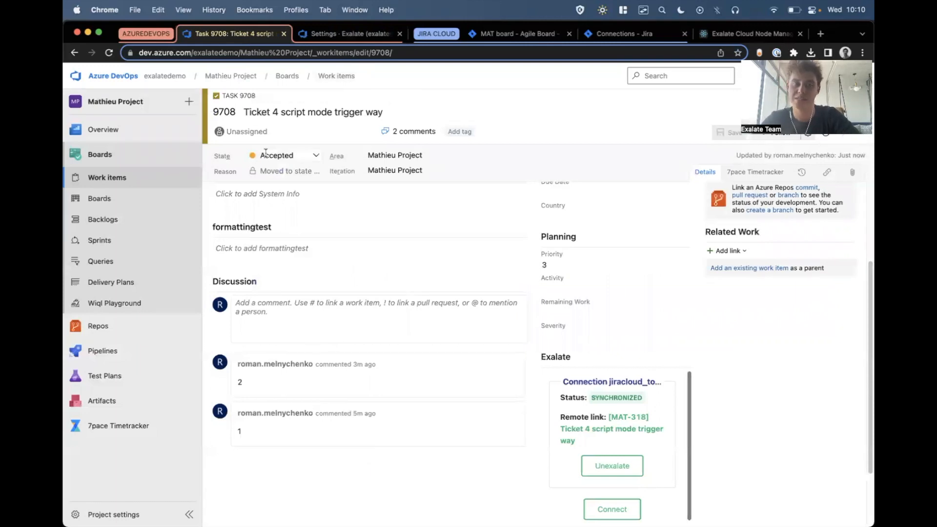
{"action": "scroll", "coordinate": [266, 152], "scroll_direction": "up", "scroll_amount": 5}
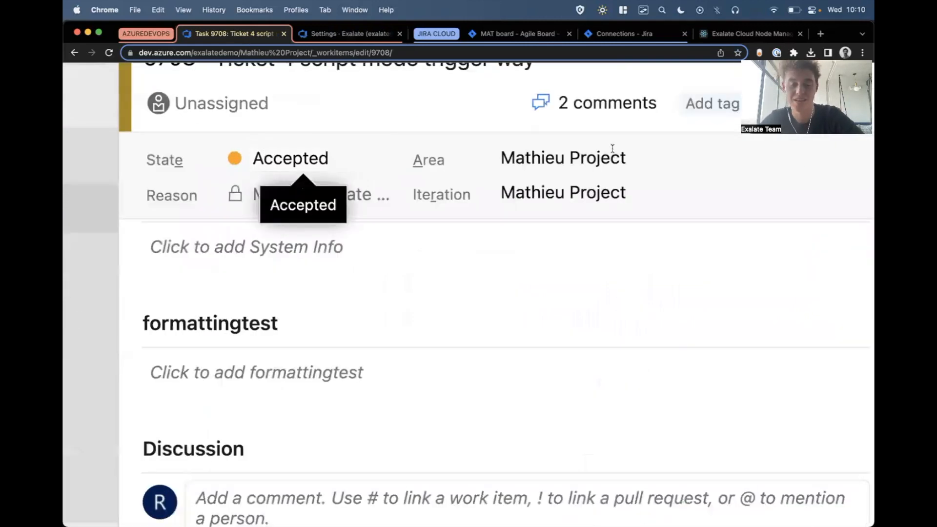
{"action": "scroll", "coordinate": [576, 225], "scroll_direction": "down", "scroll_amount": 5}
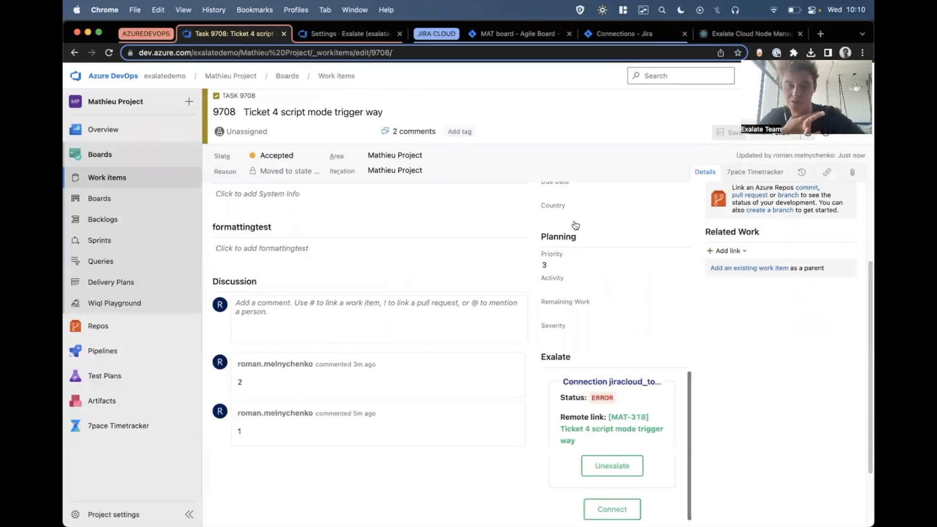
{"action": "key", "text": "super+r"}
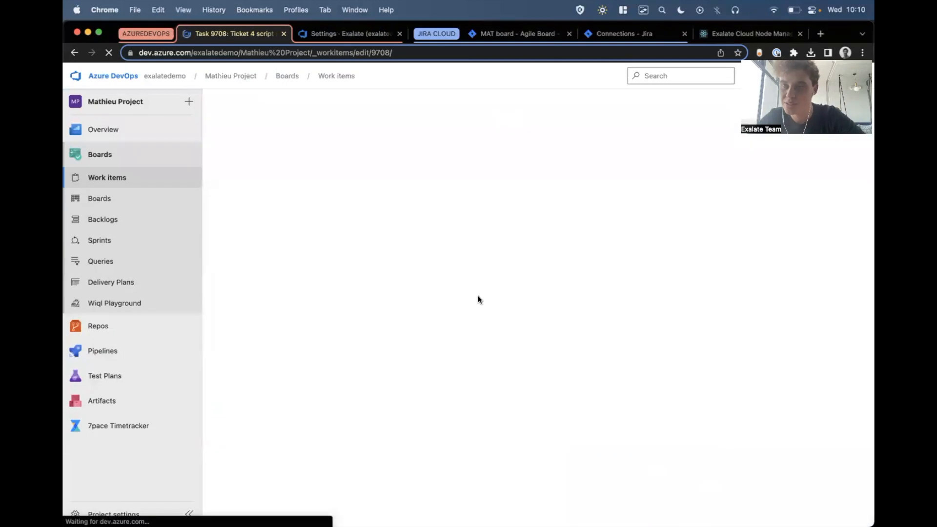